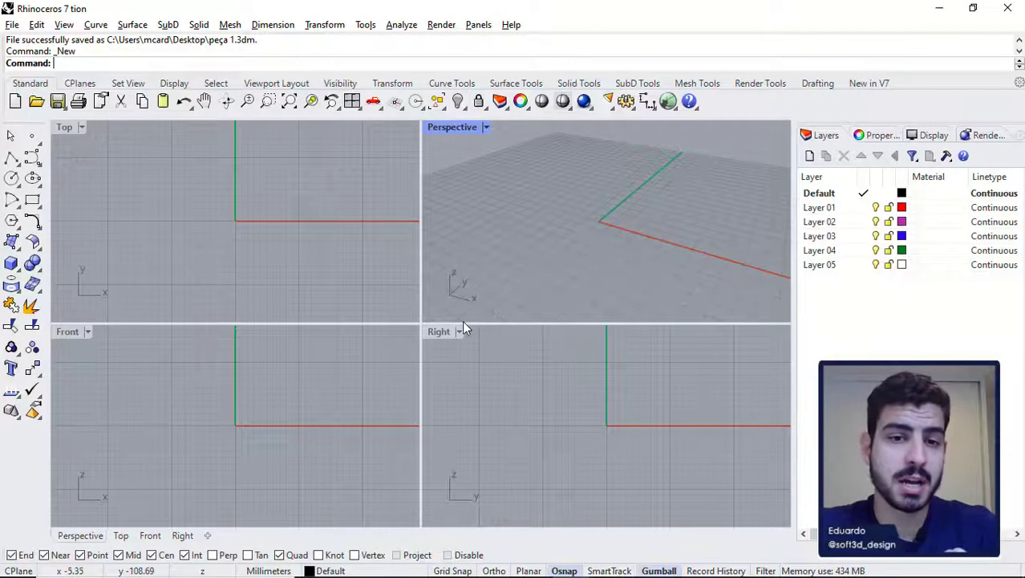
Step: Insert picture file 2 as a reference in the maximized Right view, with its first corner at the origin
double_click(439, 332)
right_drag(442, 340, 439, 276)
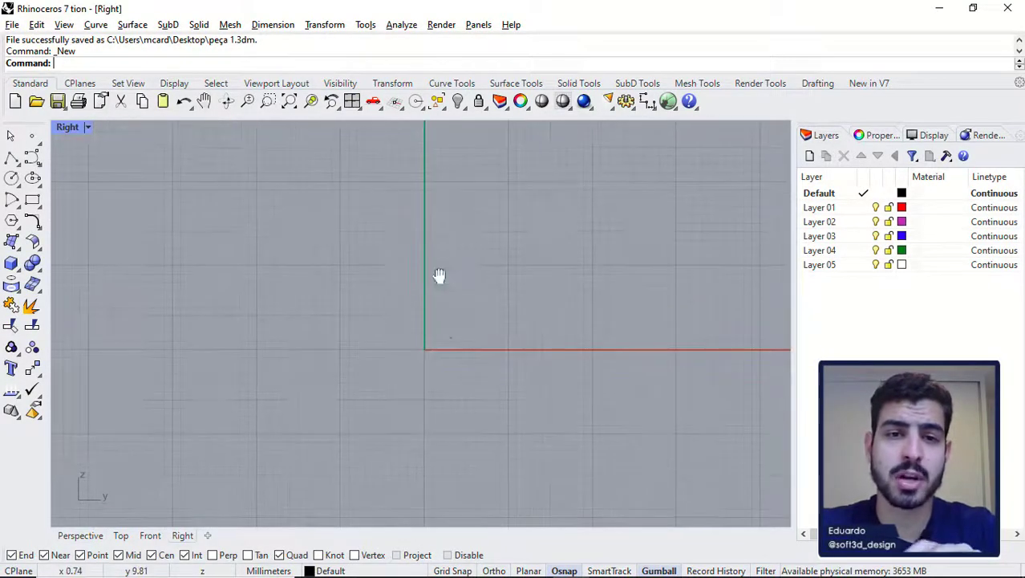
click(357, 110)
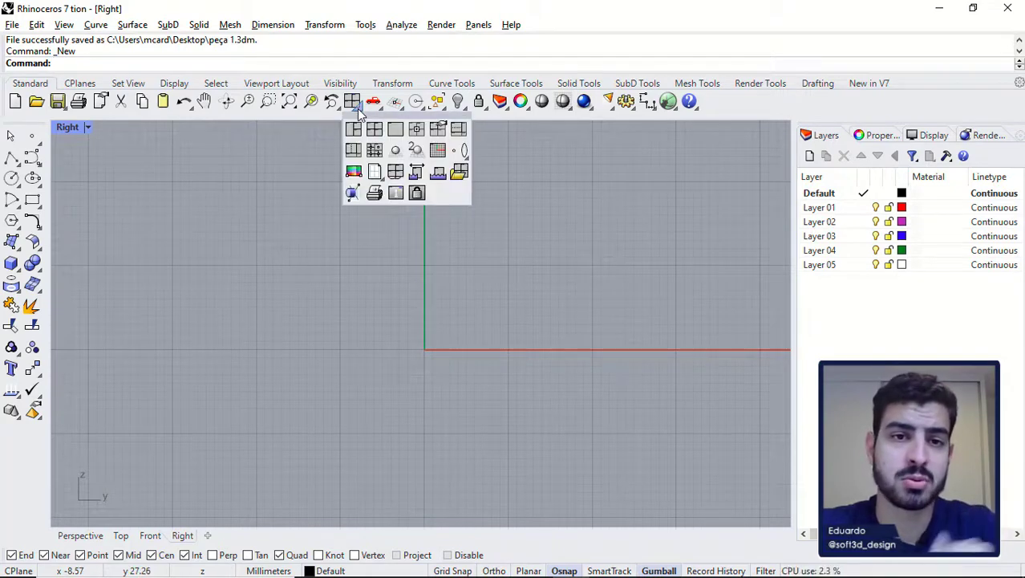
click(354, 172)
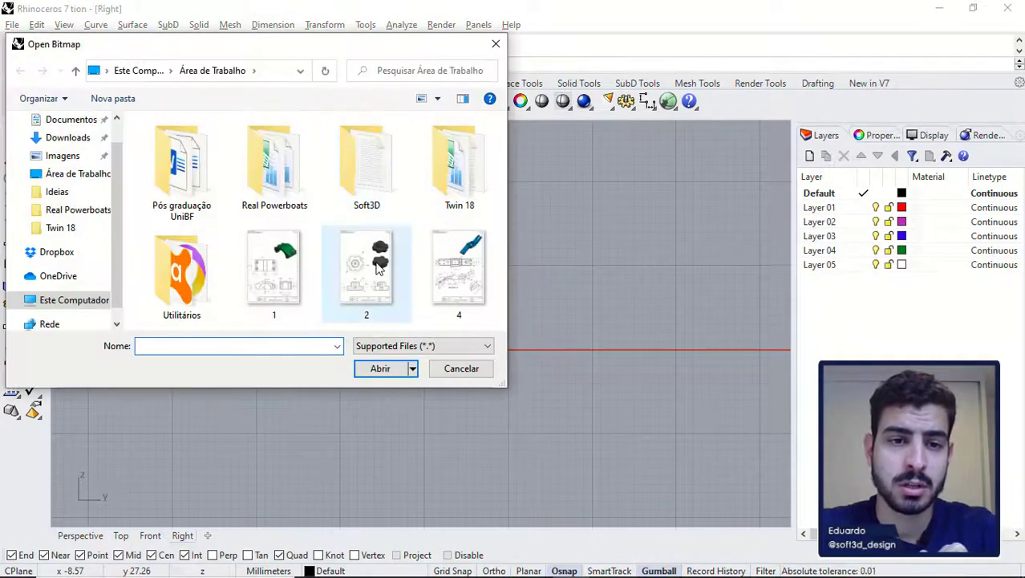
double_click(378, 267)
right_drag(434, 298, 384, 385)
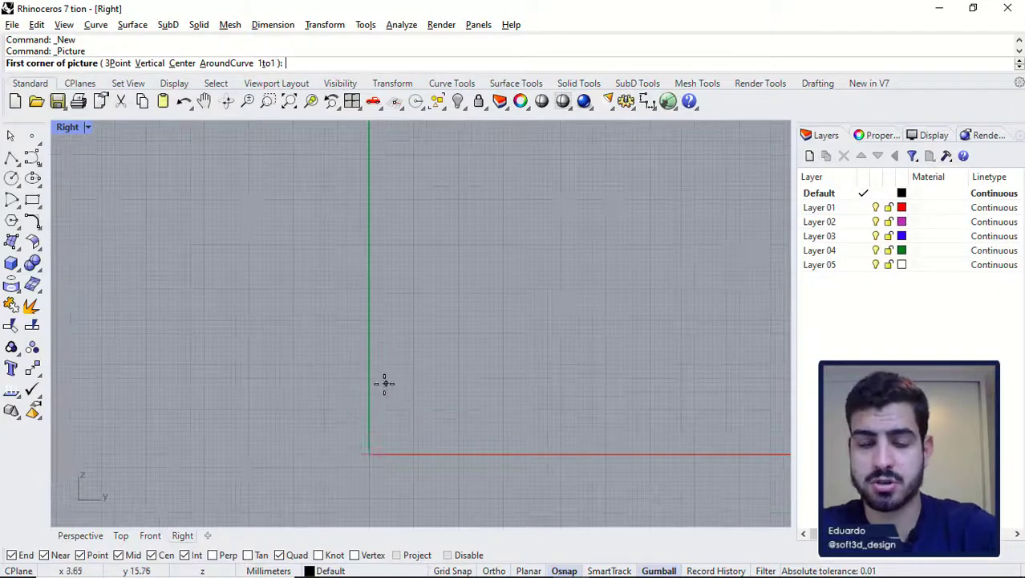
click(369, 454)
click(630, 243)
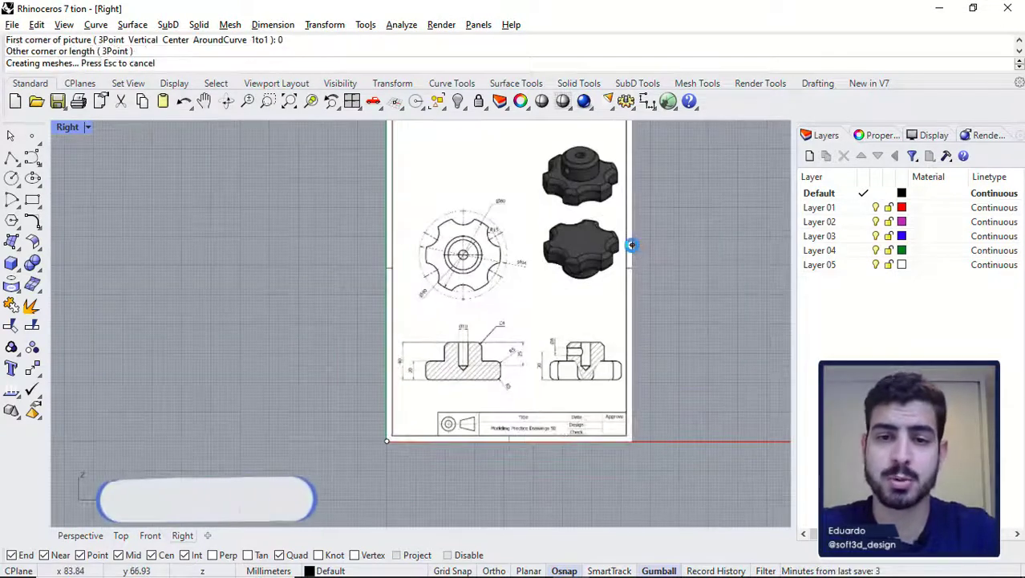
right_drag(630, 242, 539, 299)
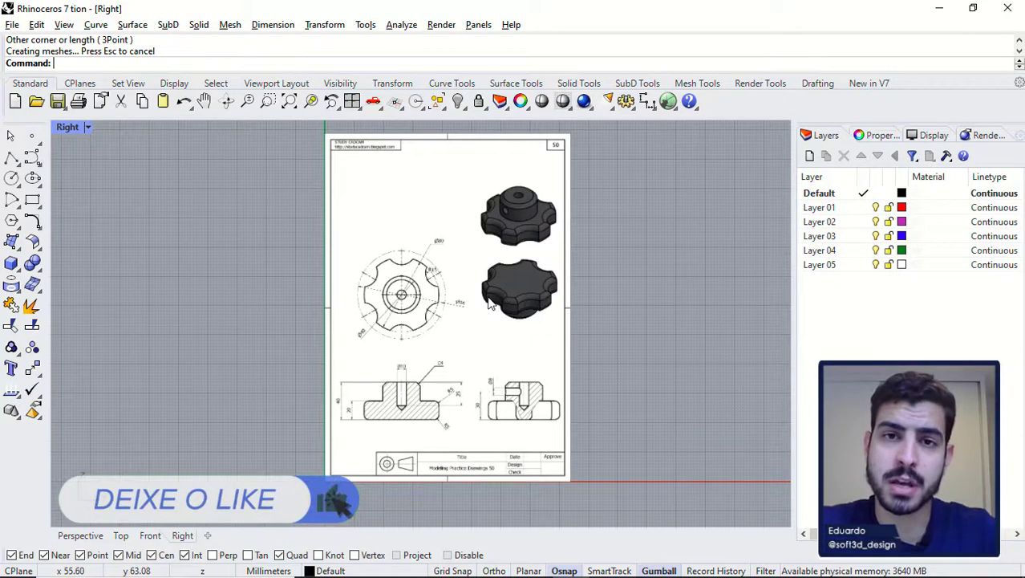
Step: Move the picture from the centre of the knob's circular view to the origin (0)
scroll(437, 332, up, 5)
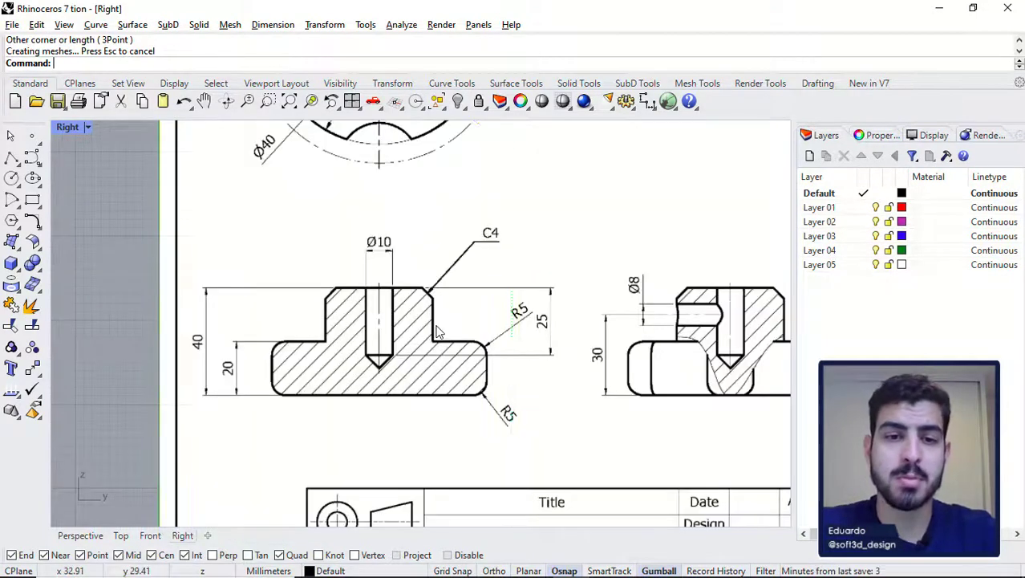
click(437, 331)
scroll(468, 323, down, 3)
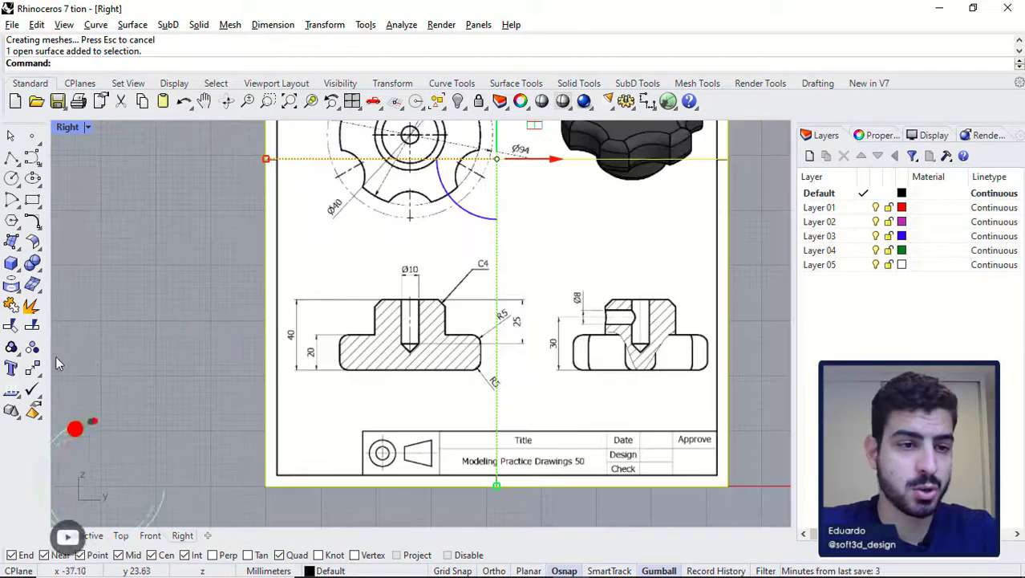
click(32, 368)
scroll(413, 225, up, 8)
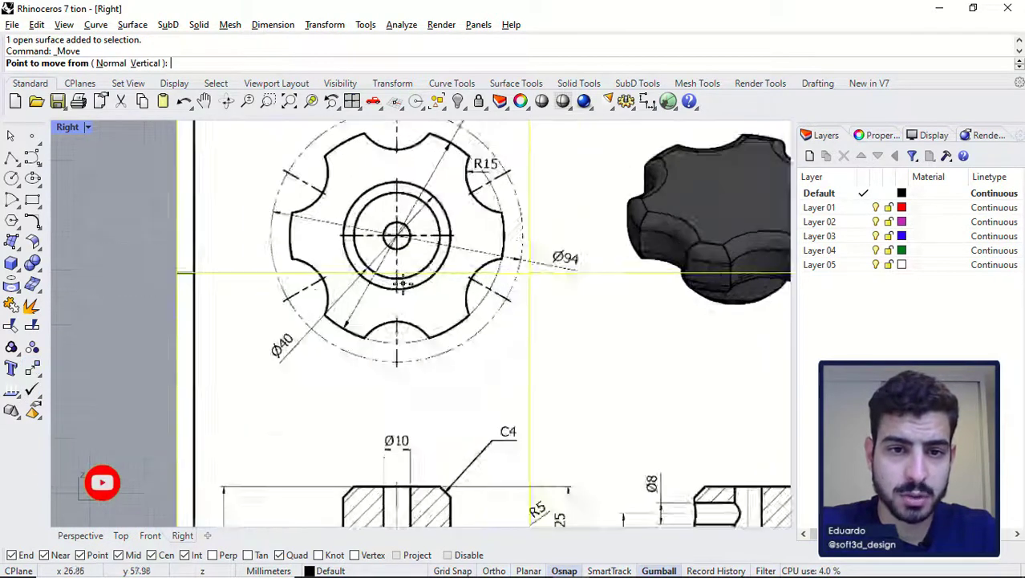
scroll(399, 206, up, 3)
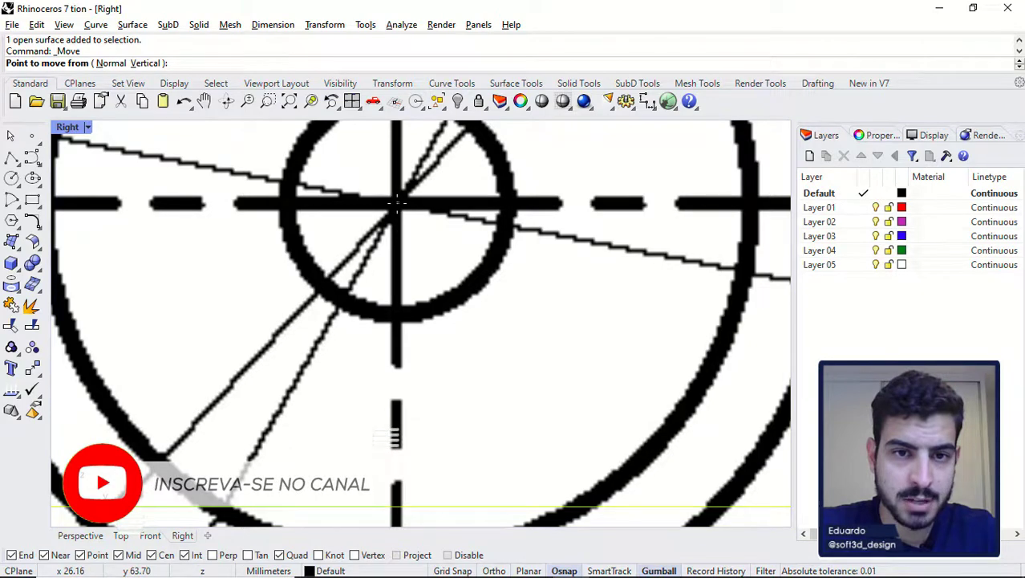
click(399, 202)
scroll(399, 202, down, 10)
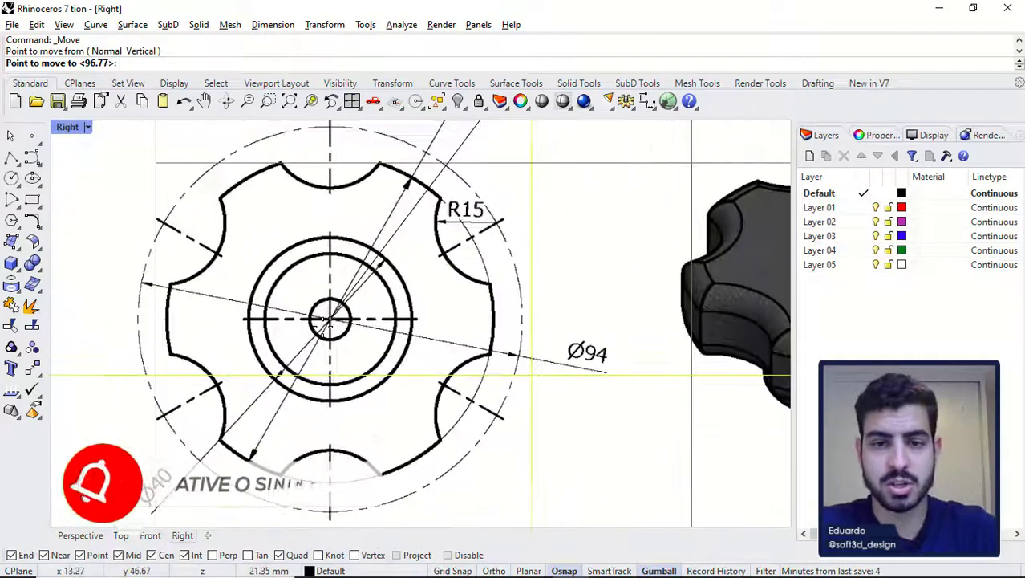
scroll(322, 336, down, 5)
text(0)
key(Return)
scroll(612, 249, up, 2)
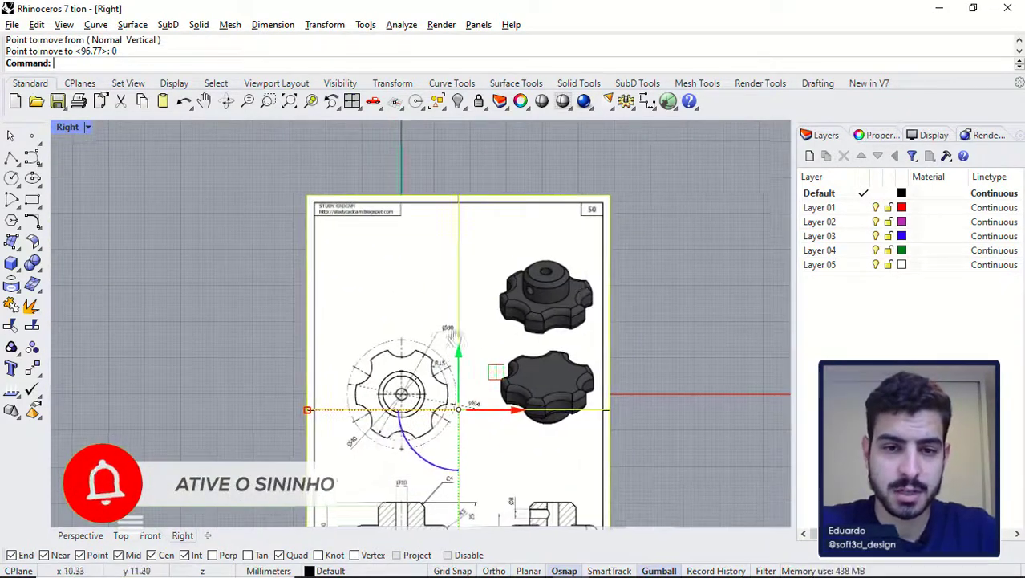
Step: Set the reference picture's material transparency to 85%, return to the layer list and deselect the picture
right_drag(612, 246, 599, 260)
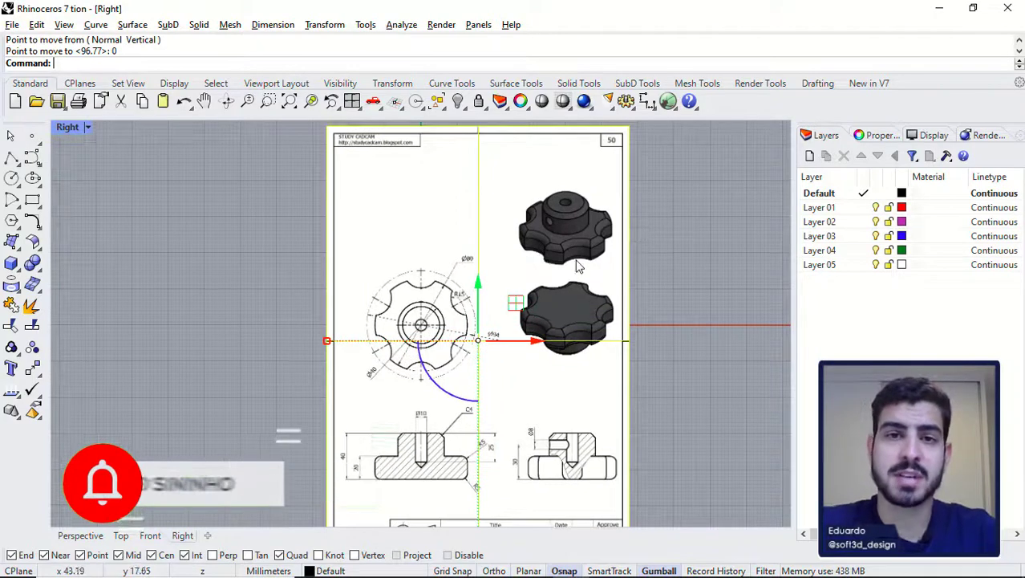
scroll(490, 335, up, 4)
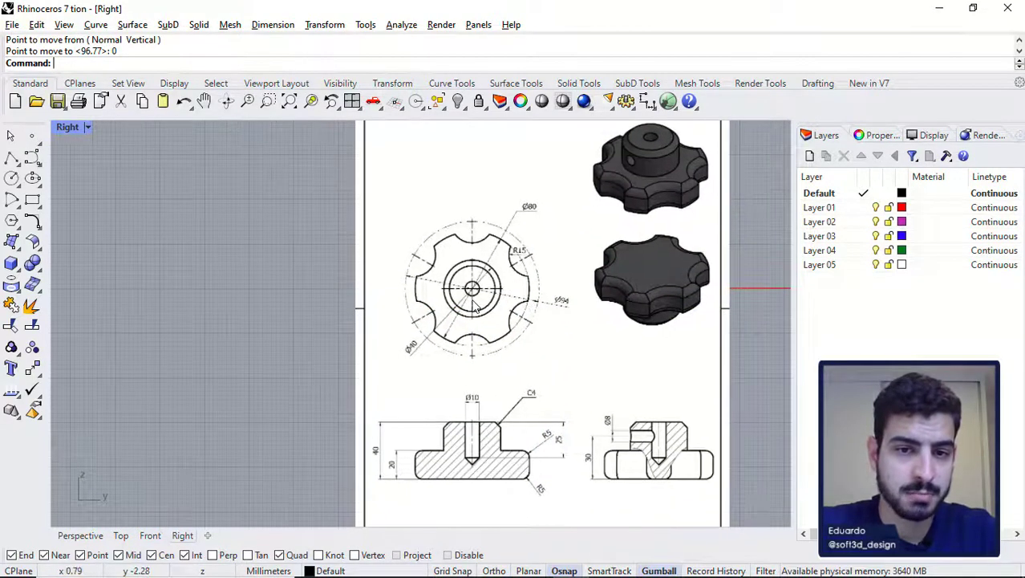
scroll(462, 304, up, 1)
scroll(609, 208, down, 4)
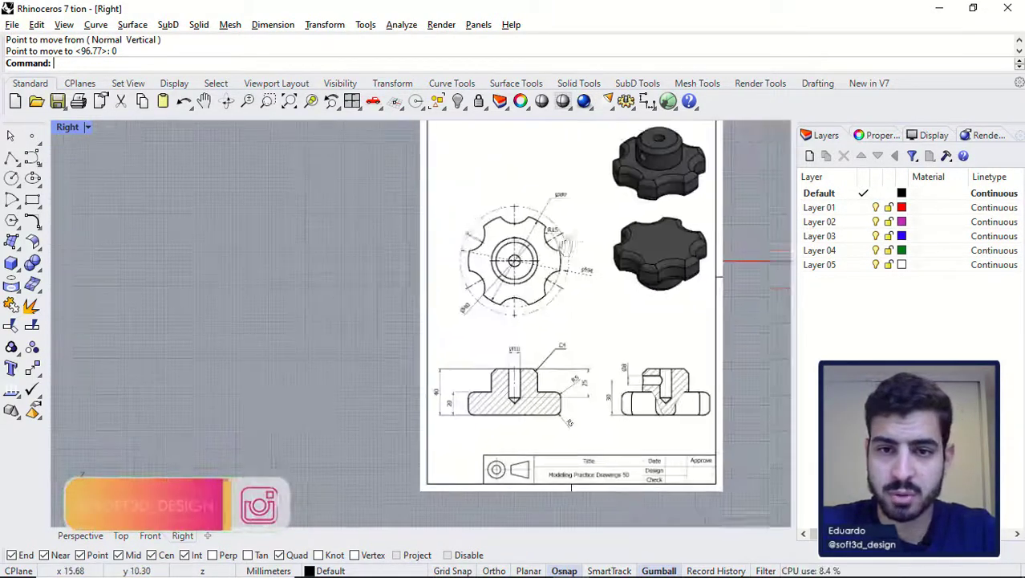
click(670, 210)
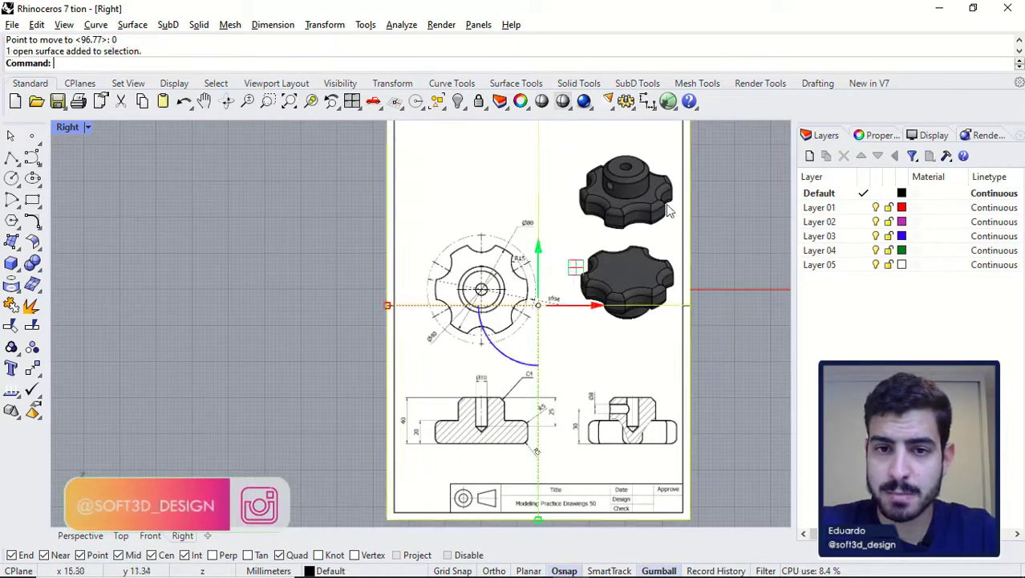
click(879, 137)
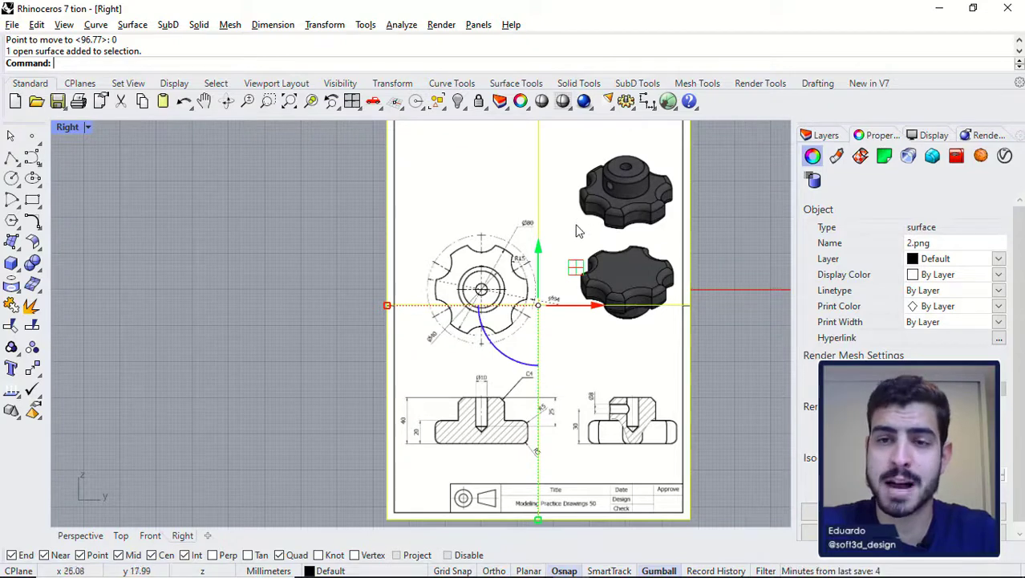
click(837, 156)
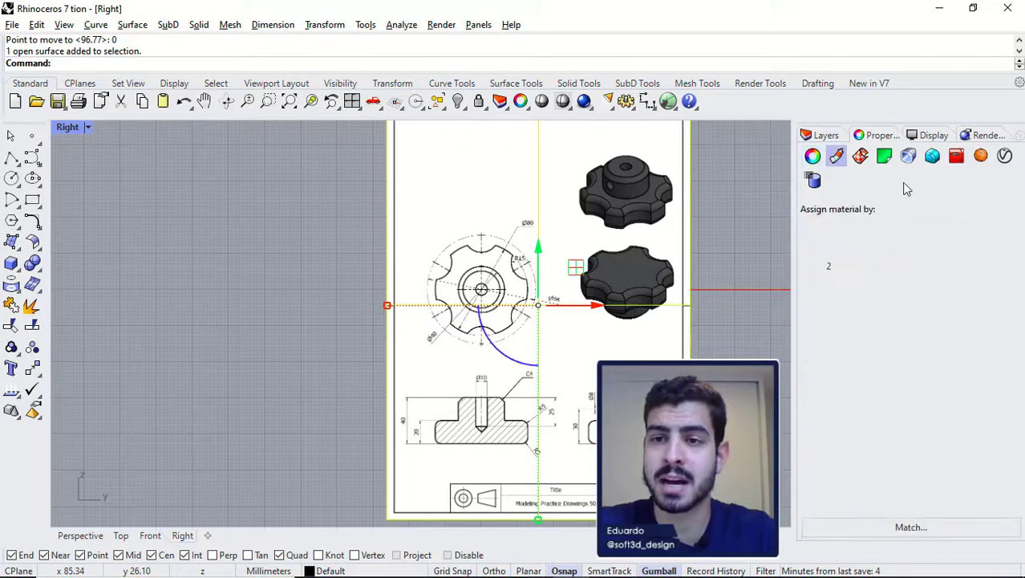
scroll(986, 385, down, 2)
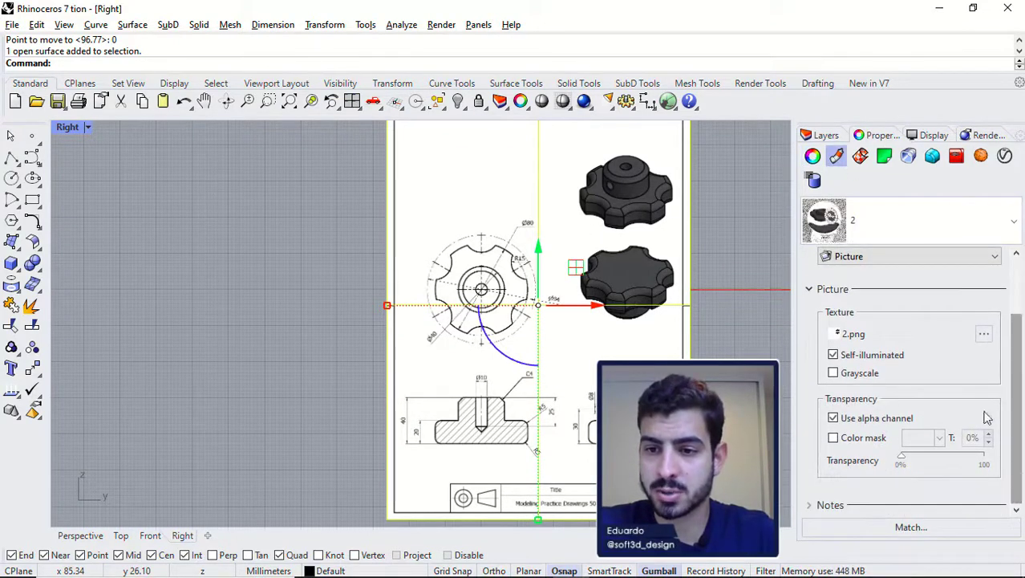
drag(901, 455, 972, 457)
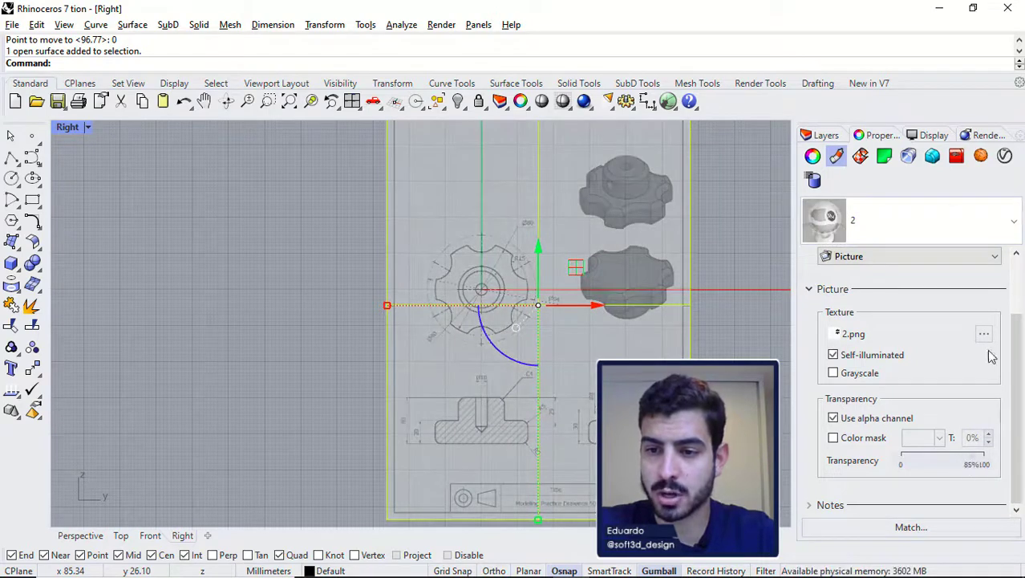
click(819, 135)
click(498, 319)
Step: Scale the picture in two dimensions from the origin so the knob's Ø80 outline gets a radius of 40 mm
scroll(498, 319, up, 2)
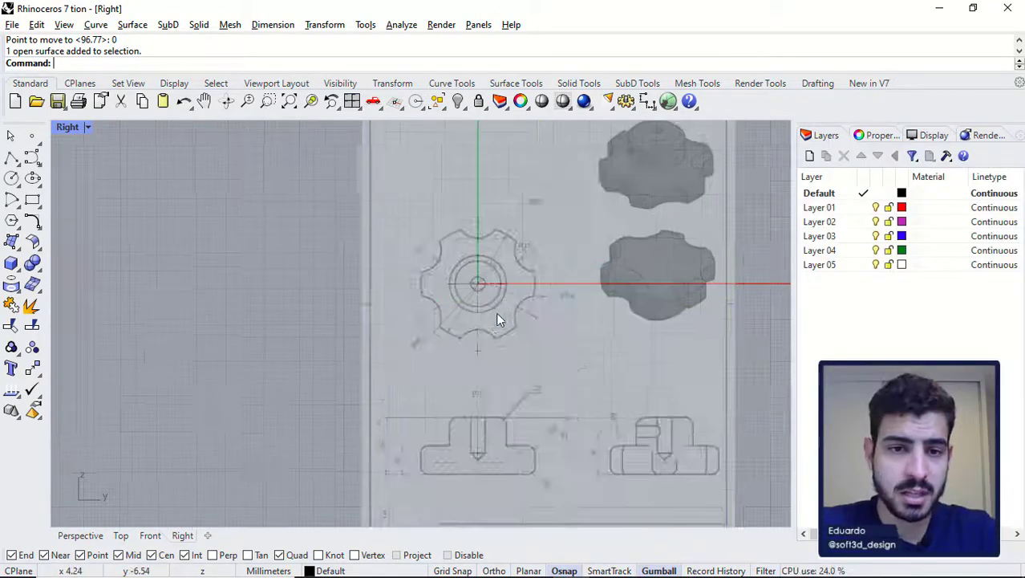
scroll(498, 319, up, 2)
click(32, 367)
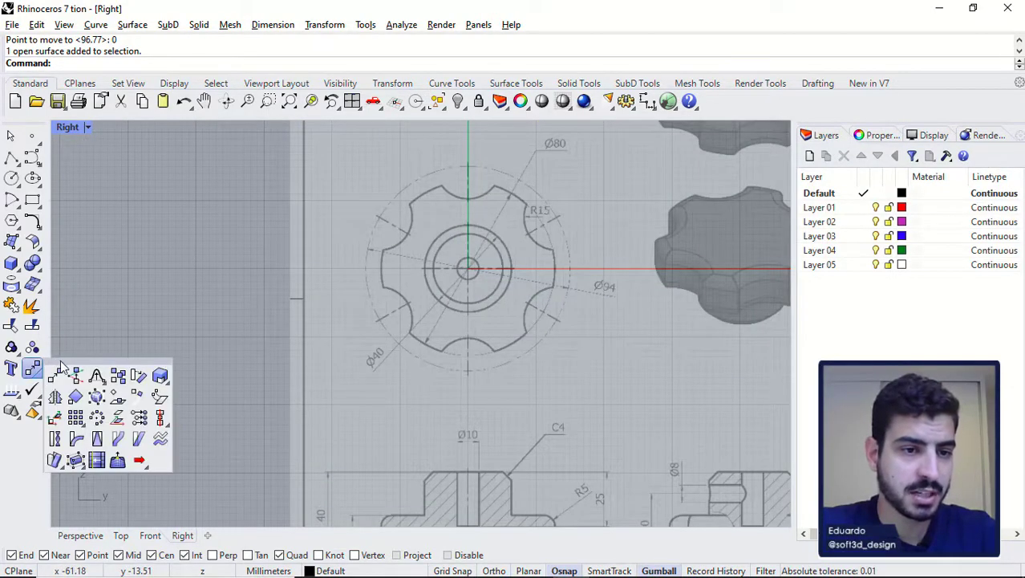
drag(61, 363, 79, 227)
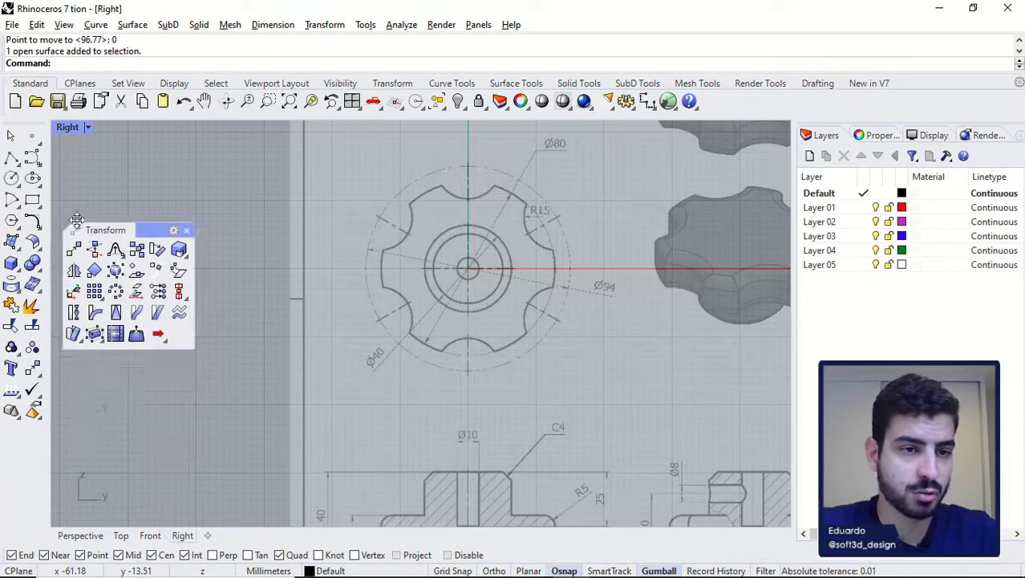
click(184, 257)
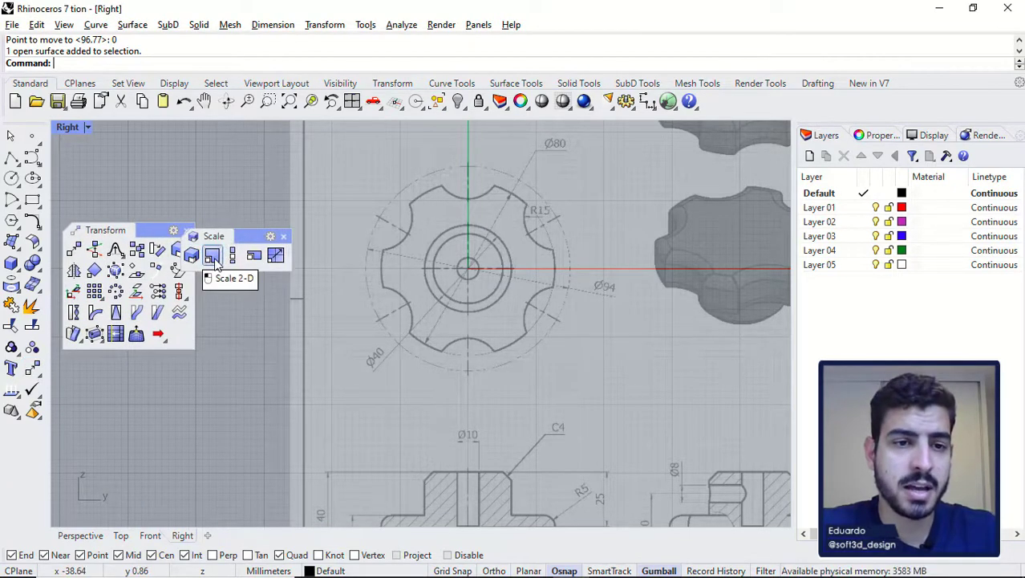
click(213, 256)
scroll(381, 259, down, 2)
scroll(433, 265, up, 3)
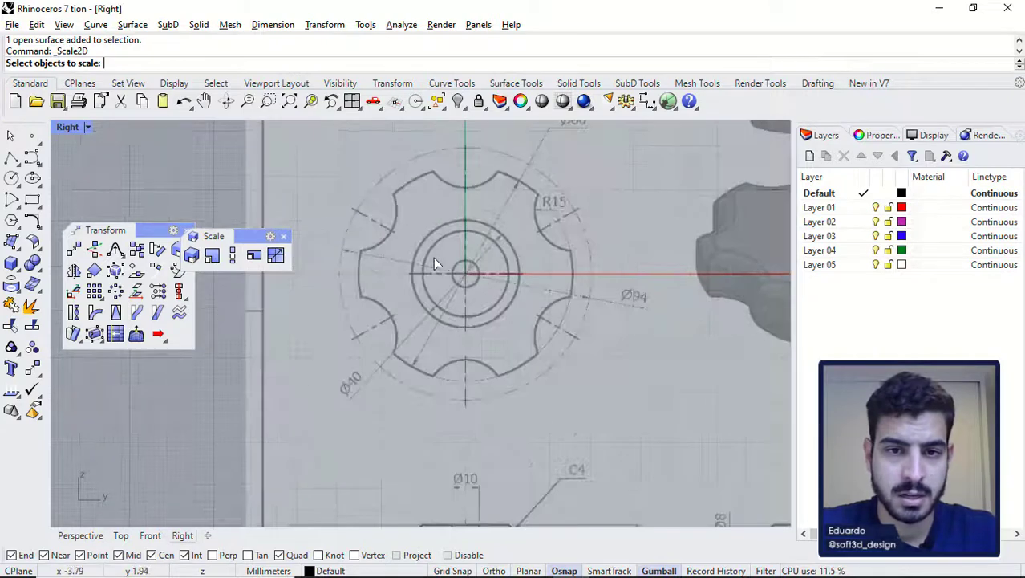
click(433, 265)
key(Return)
scroll(433, 255, up, 1)
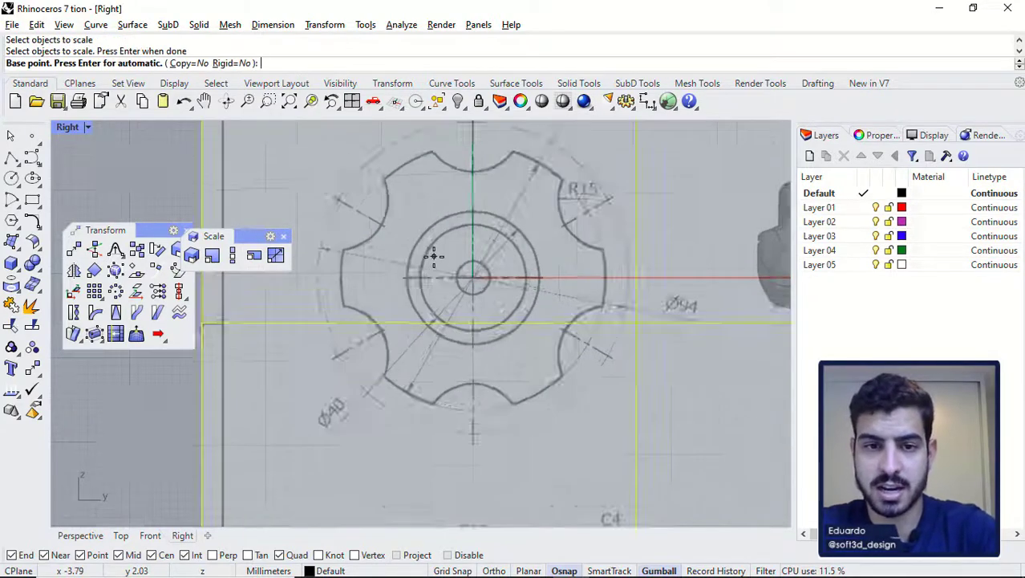
scroll(449, 269, up, 1)
text(0)
key(Return)
scroll(529, 310, up, 1)
scroll(490, 320, down, 2)
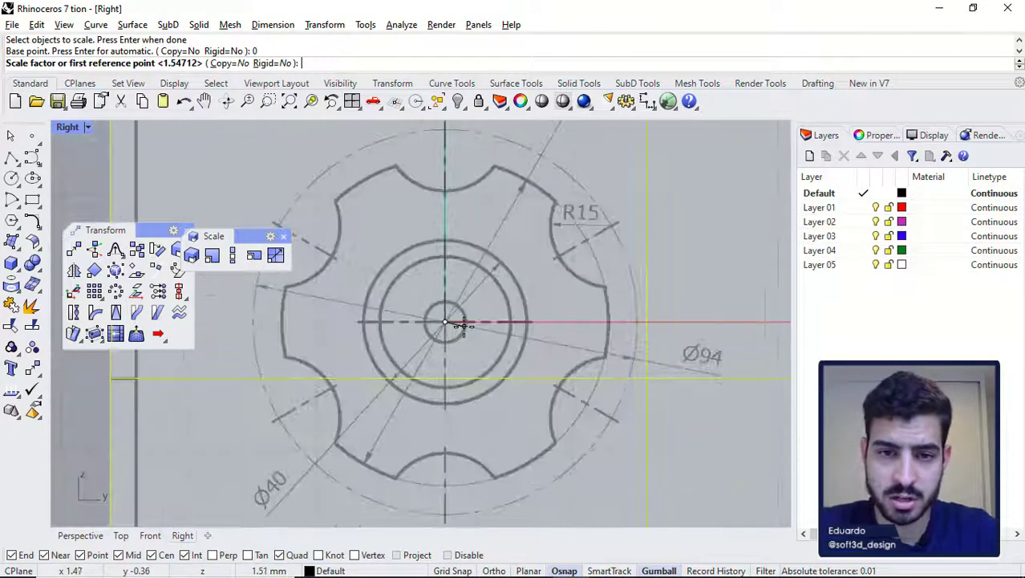
scroll(463, 325, down, 3)
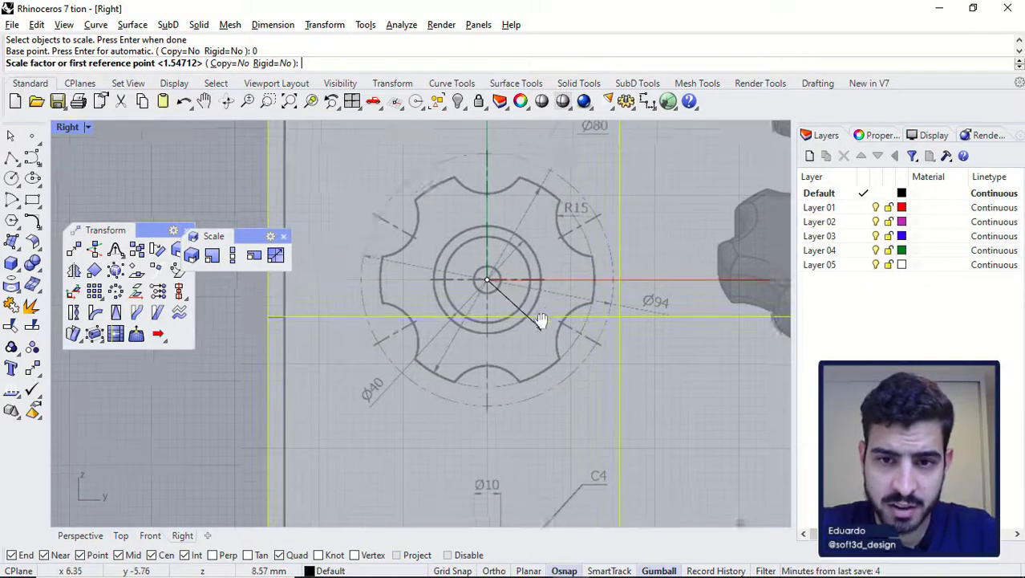
right_drag(542, 320, 532, 360)
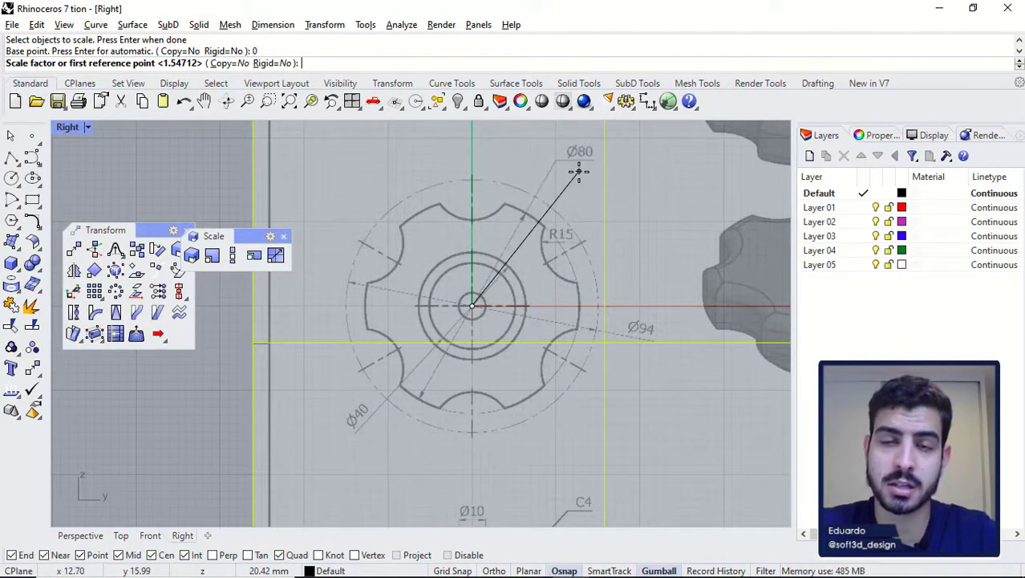
scroll(584, 280, up, 2)
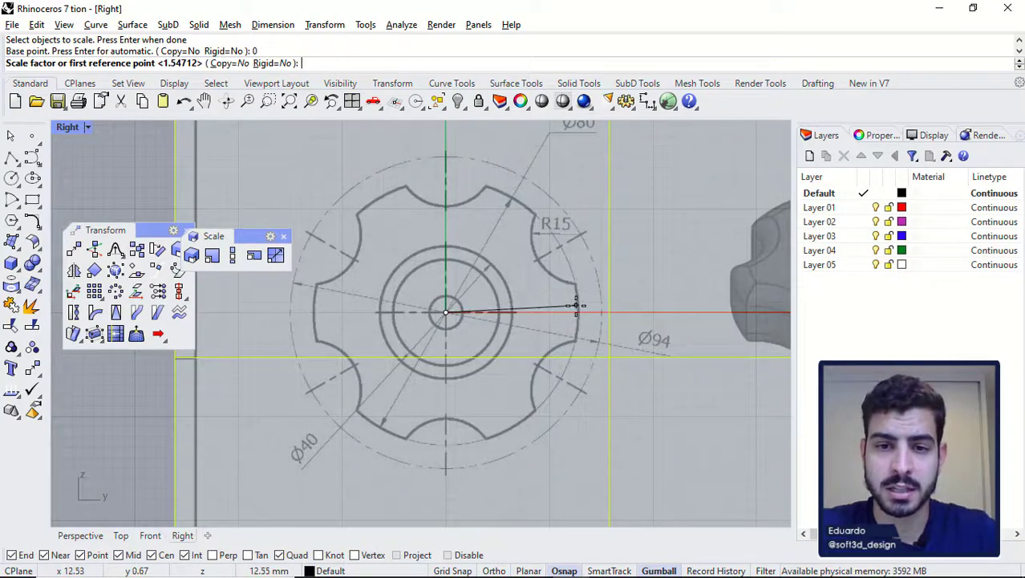
scroll(576, 305, up, 2)
key(shift)
scroll(570, 314, up, 4)
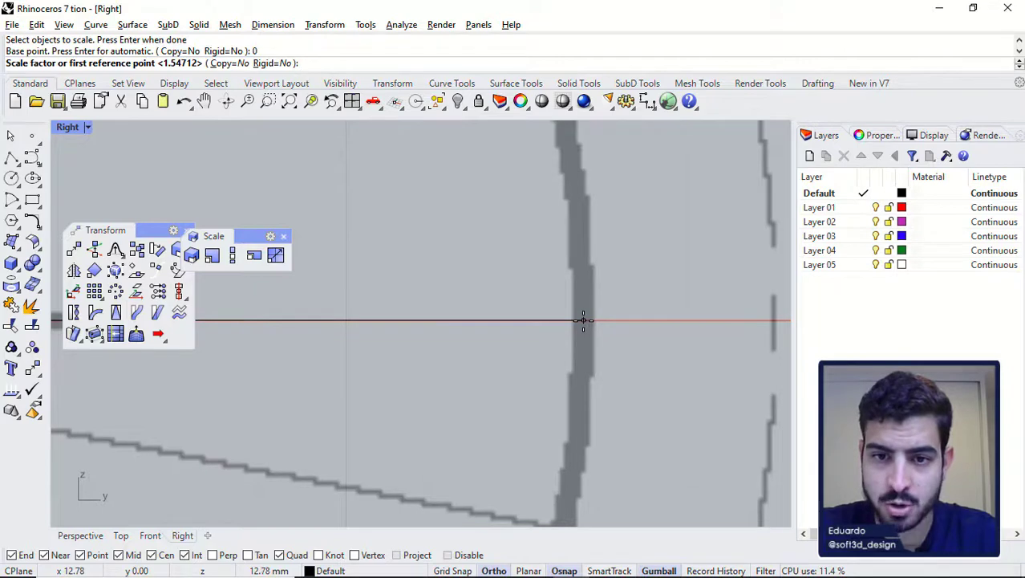
click(584, 321)
scroll(561, 313, down, 6)
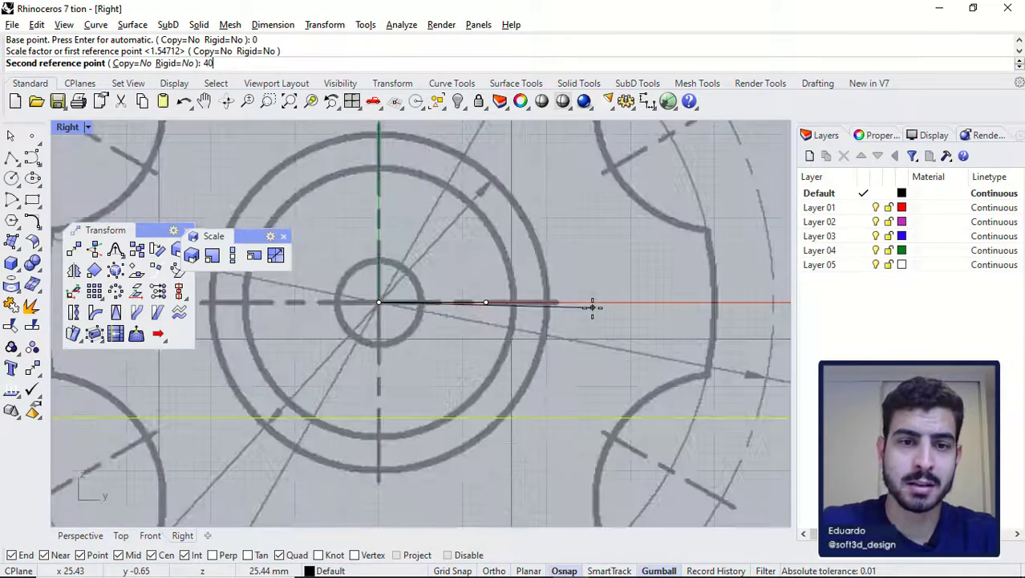
click(592, 307)
scroll(591, 307, down, 5)
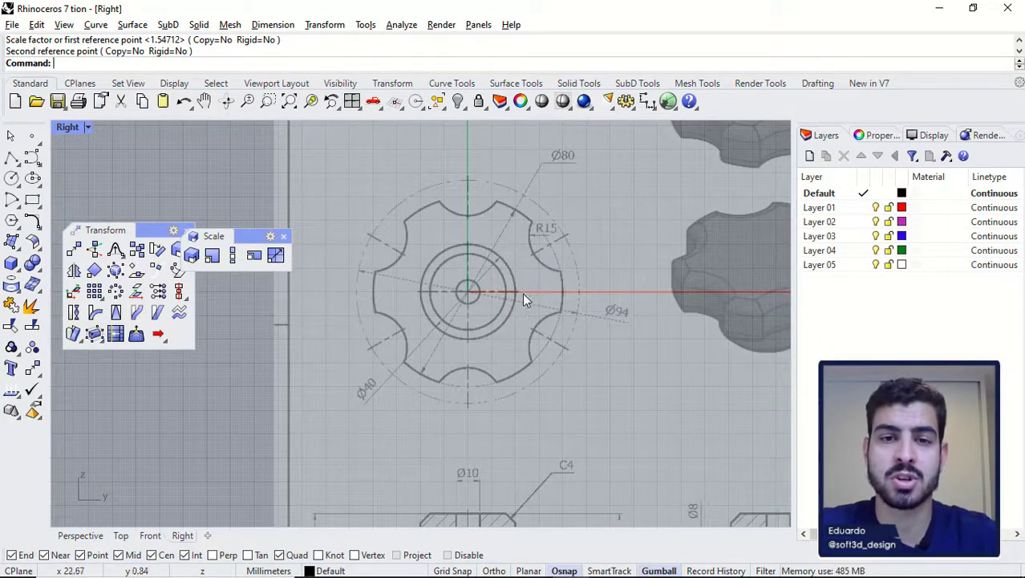
click(284, 237)
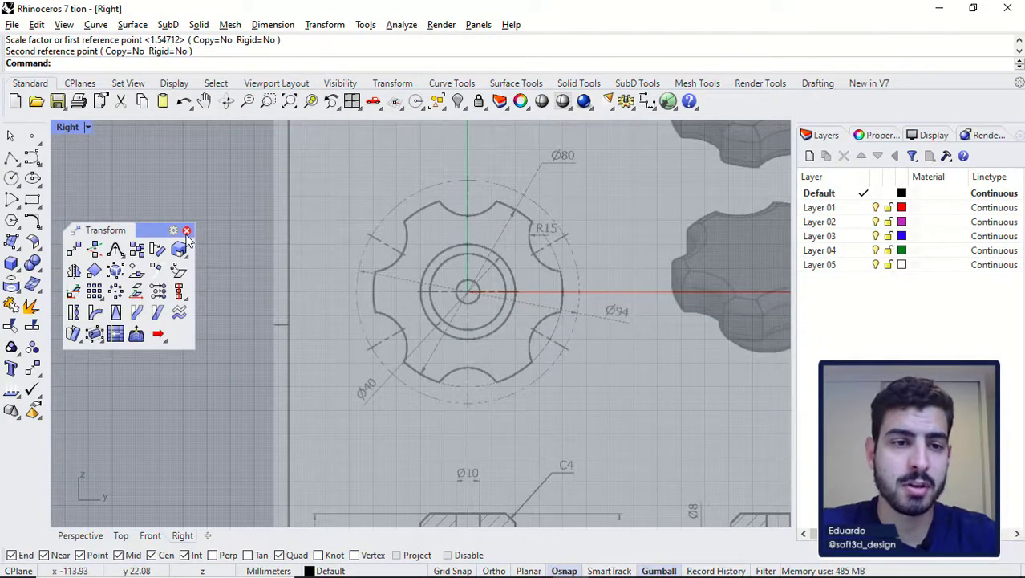
click(186, 231)
Step: Check the picture's scale by previewing a 40 mm polyline segment from the origin (0) against the Ø80 outline
click(11, 158)
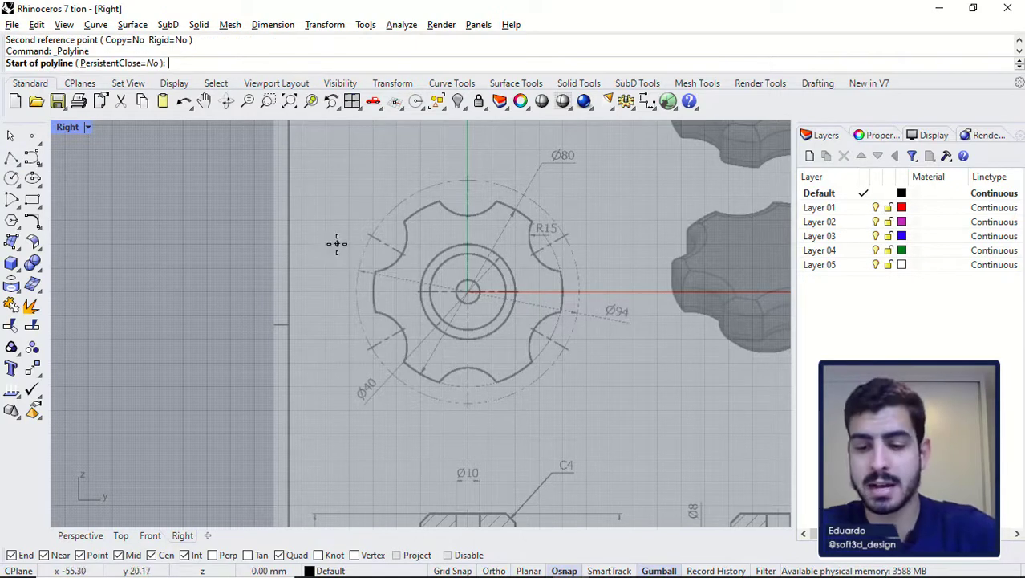
text(0)
key(Return)
text(4)
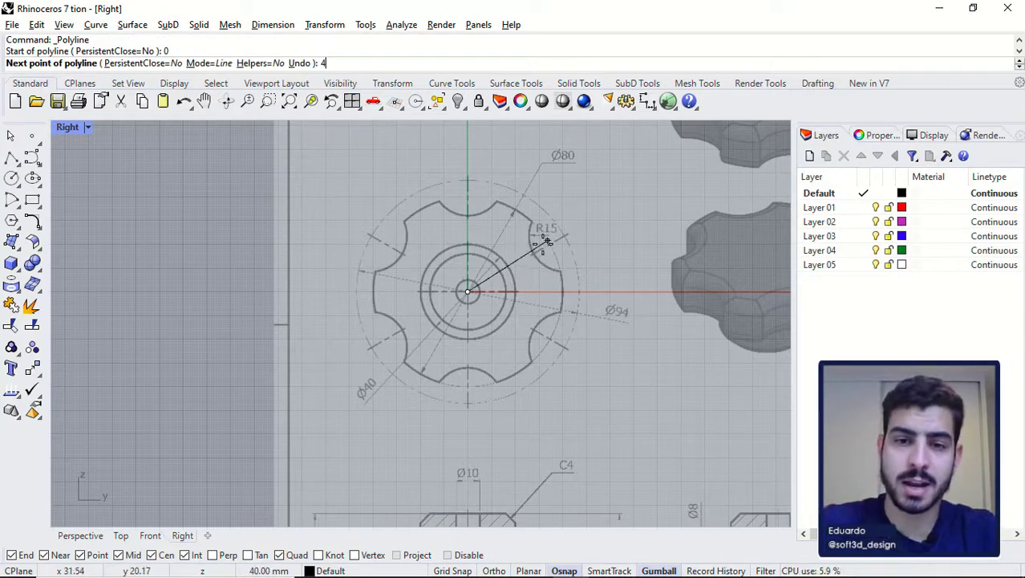
text(0)
key(Return)
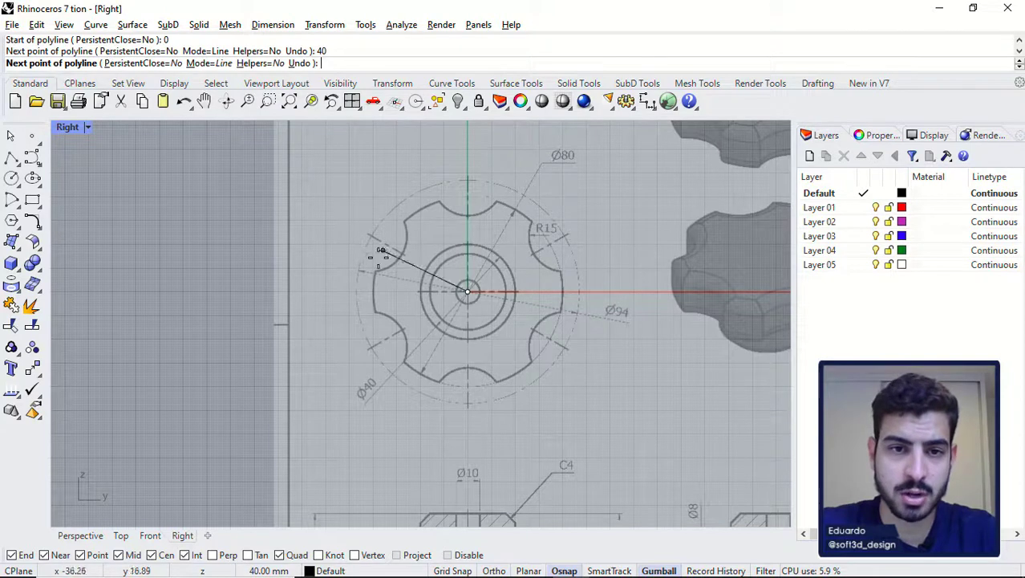
scroll(380, 251, up, 3)
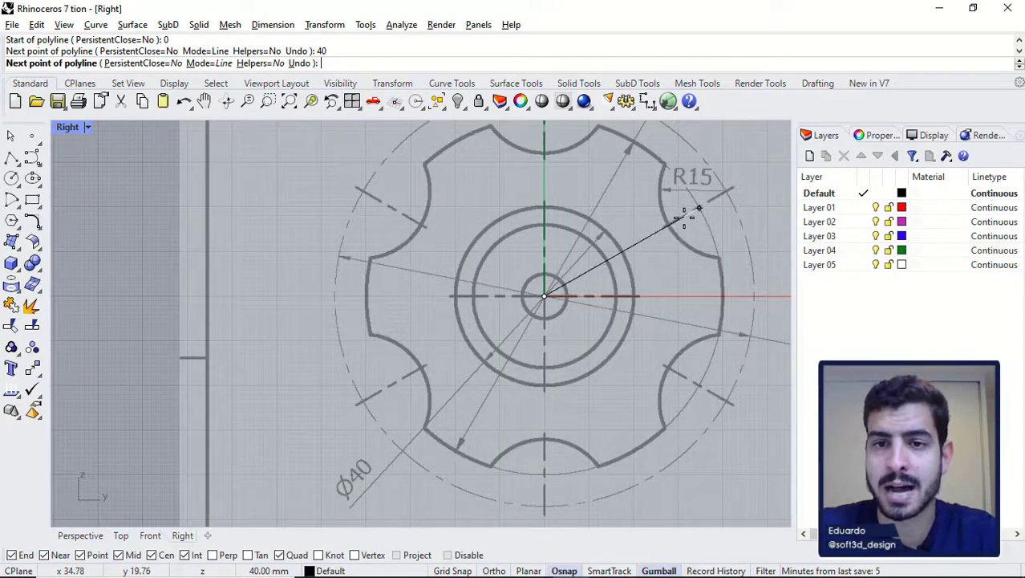
scroll(683, 218, down, 4)
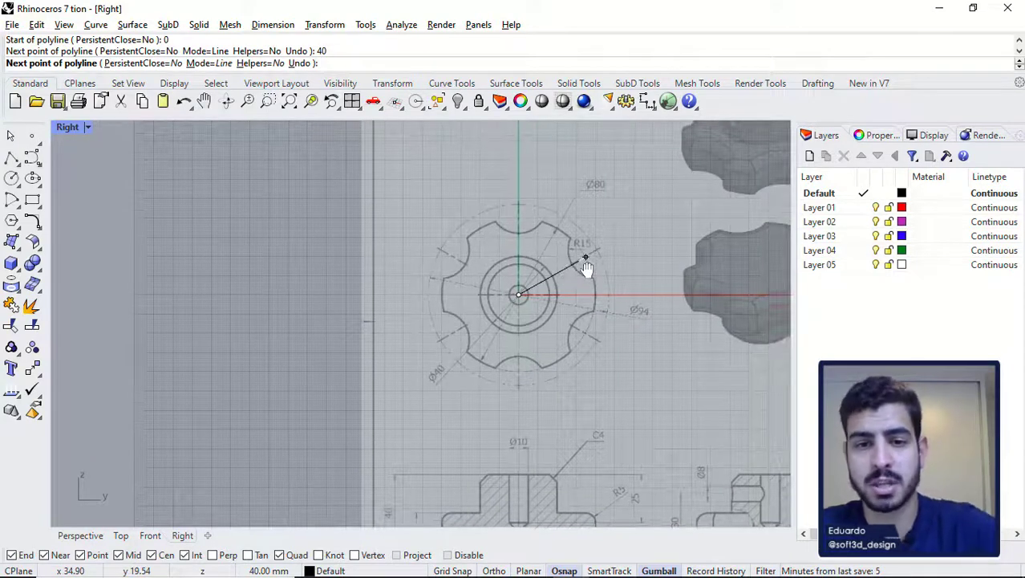
key(Return)
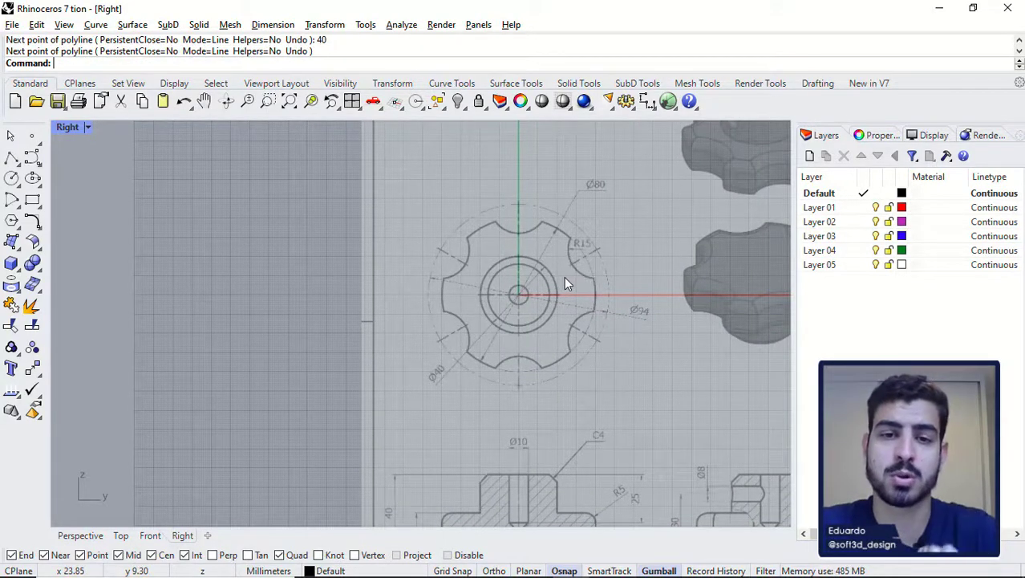
Step: Select the reference picture and move it to Layer 01
scroll(542, 279, up, 2)
right_drag(543, 278, 516, 308)
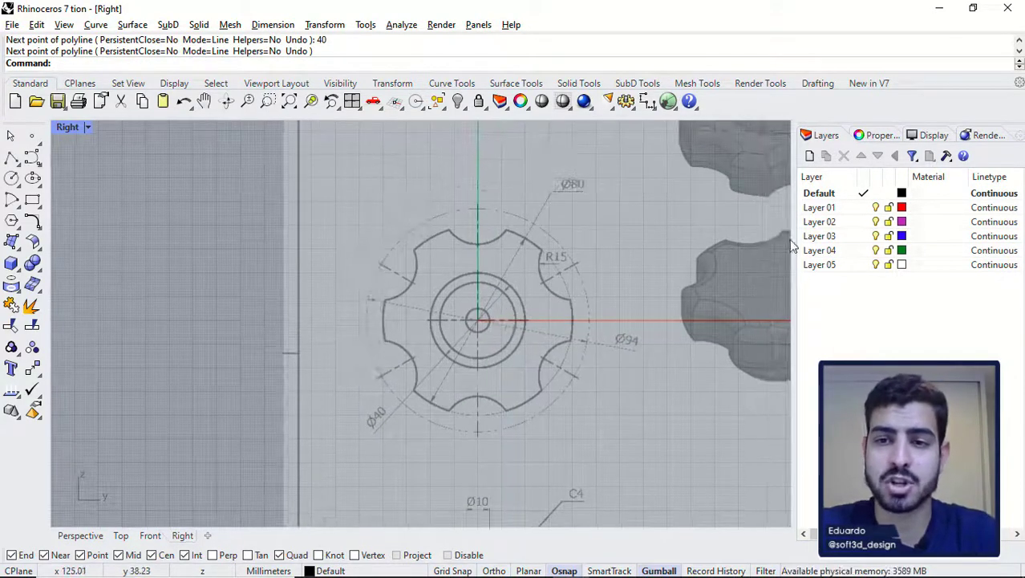
click(605, 248)
scroll(615, 226, down, 3)
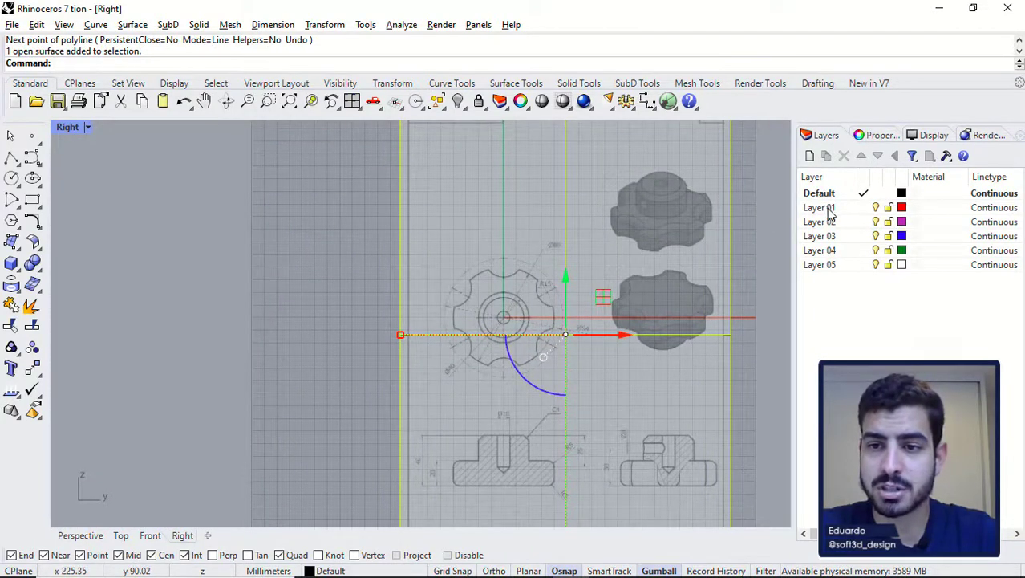
right_click(832, 210)
click(890, 429)
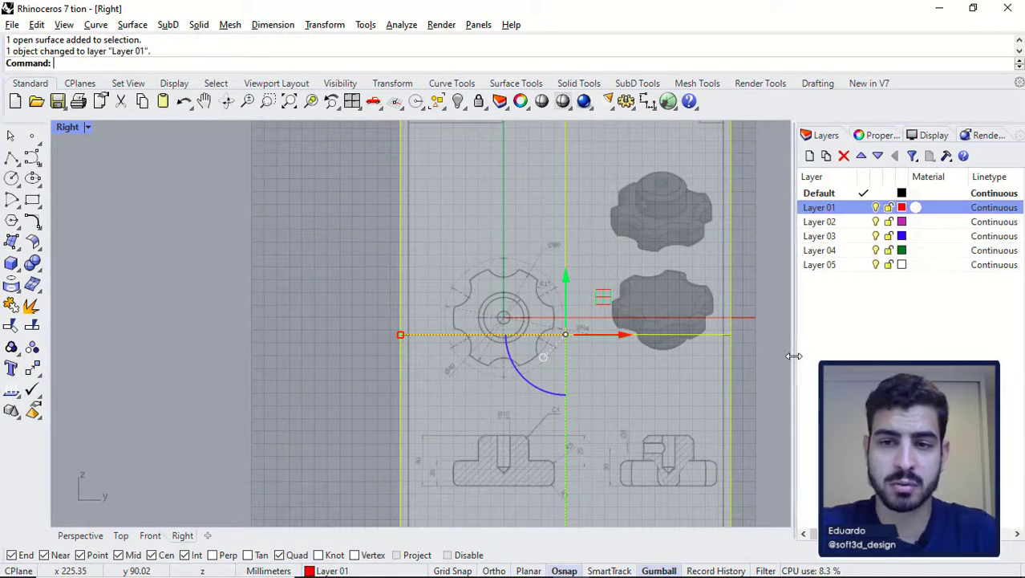
Step: Rename Layer 01 as "Imagem de fun" and lock the layer
click(814, 226)
click(822, 209)
click(832, 208)
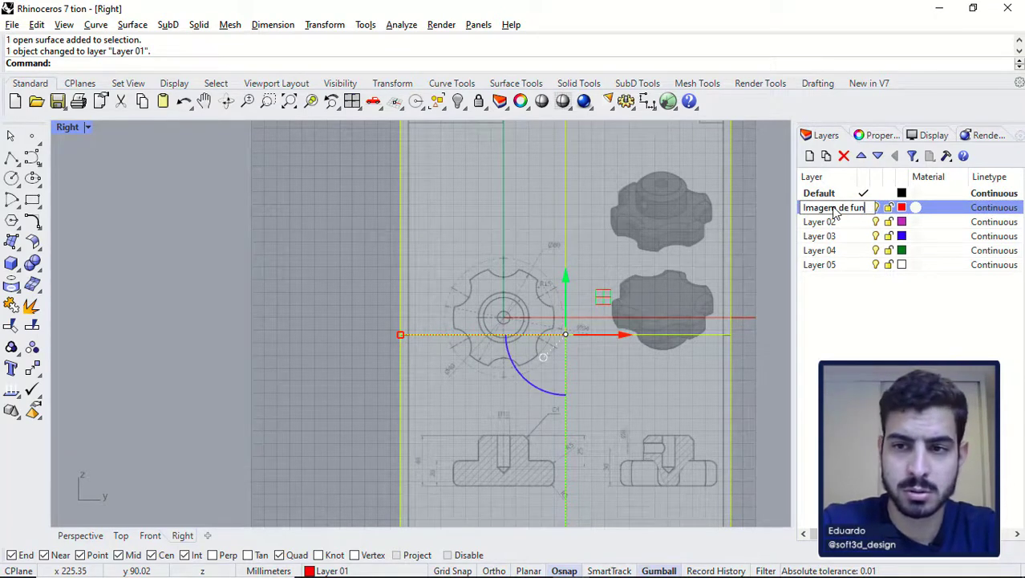
text(Imagem de fun)
key(Return)
click(888, 208)
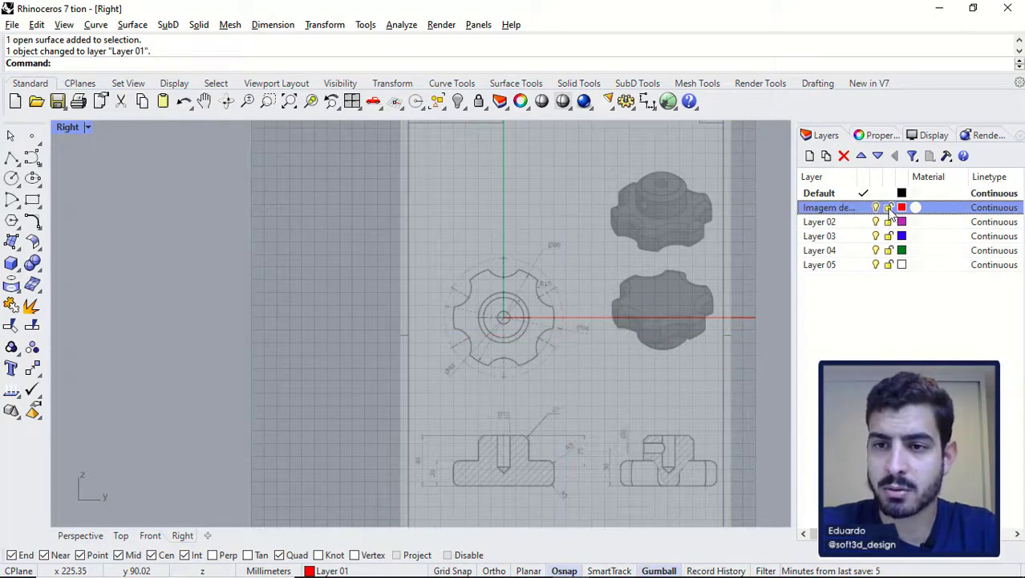
right_drag(535, 199, 512, 154)
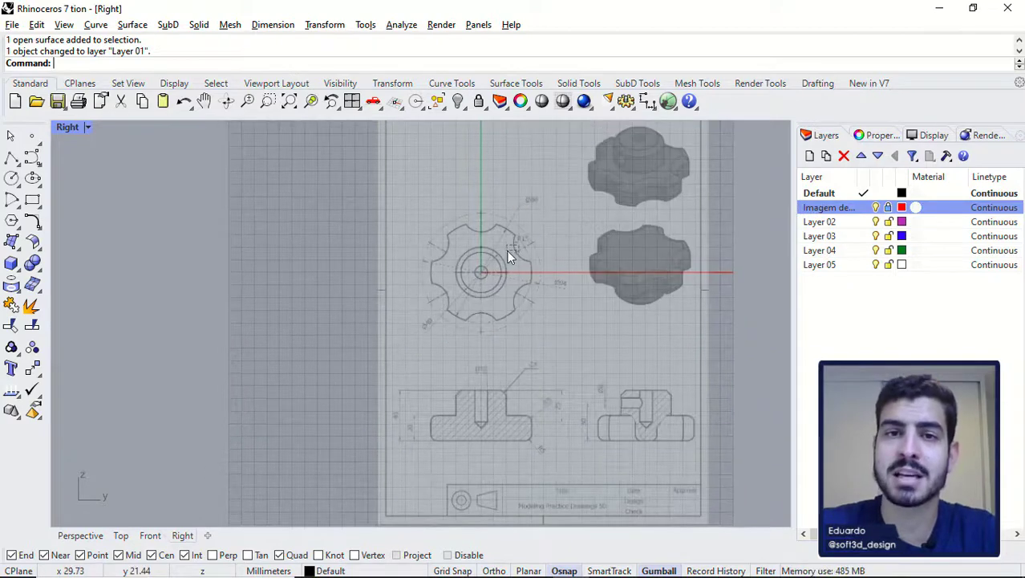
right_drag(507, 257, 511, 244)
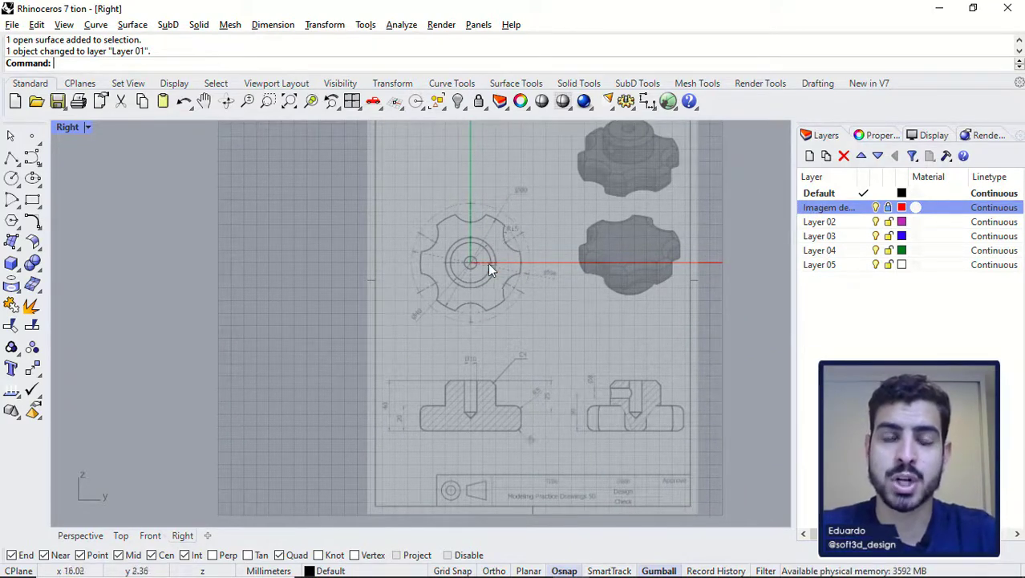
scroll(475, 265, up, 5)
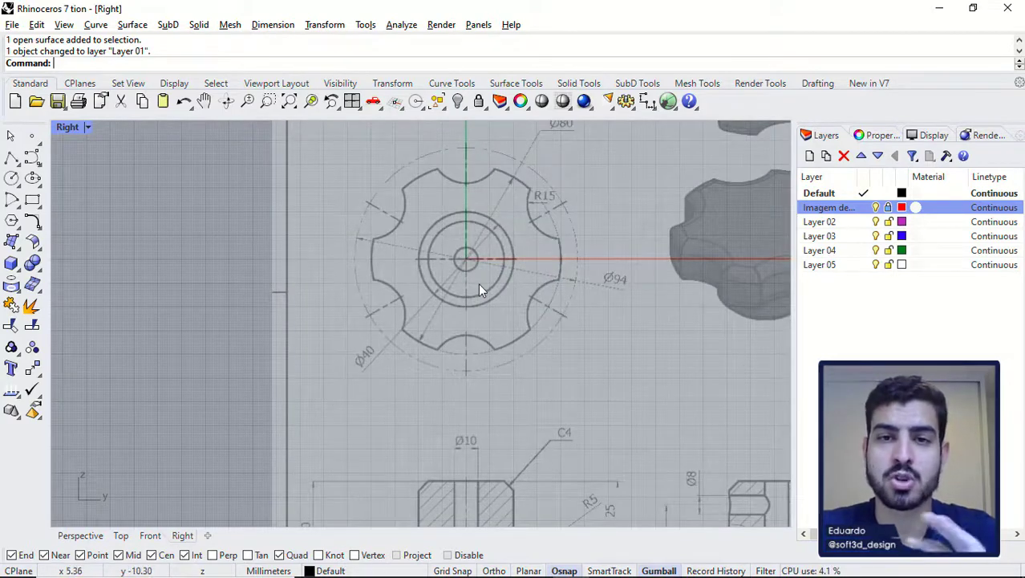
scroll(500, 230, down, 4)
right_drag(376, 229, 411, 257)
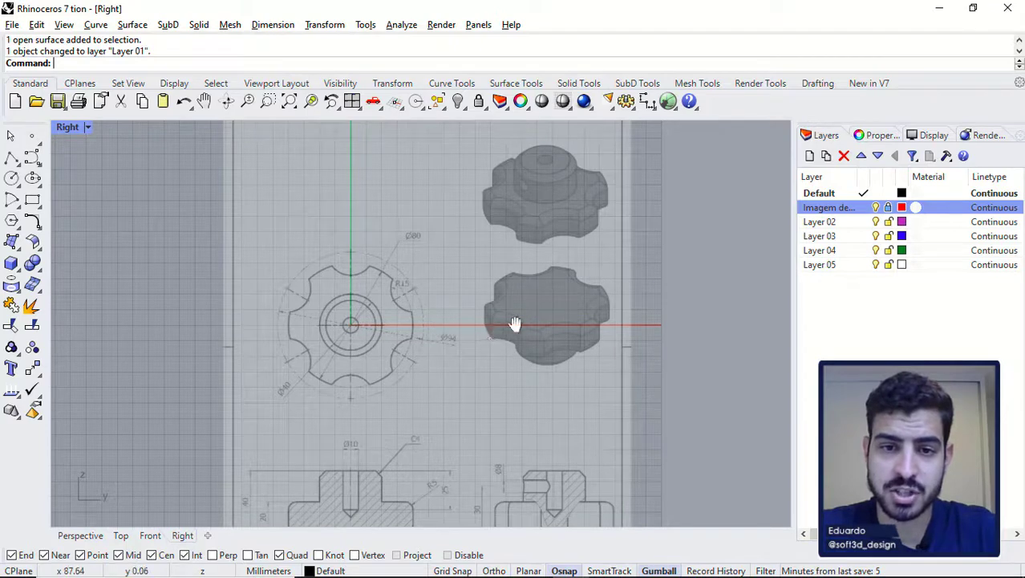
Step: Draw a circle with a radius of 40 mm centred at the origin (0) over the knob's Ø80 outline
scroll(424, 282, up, 2)
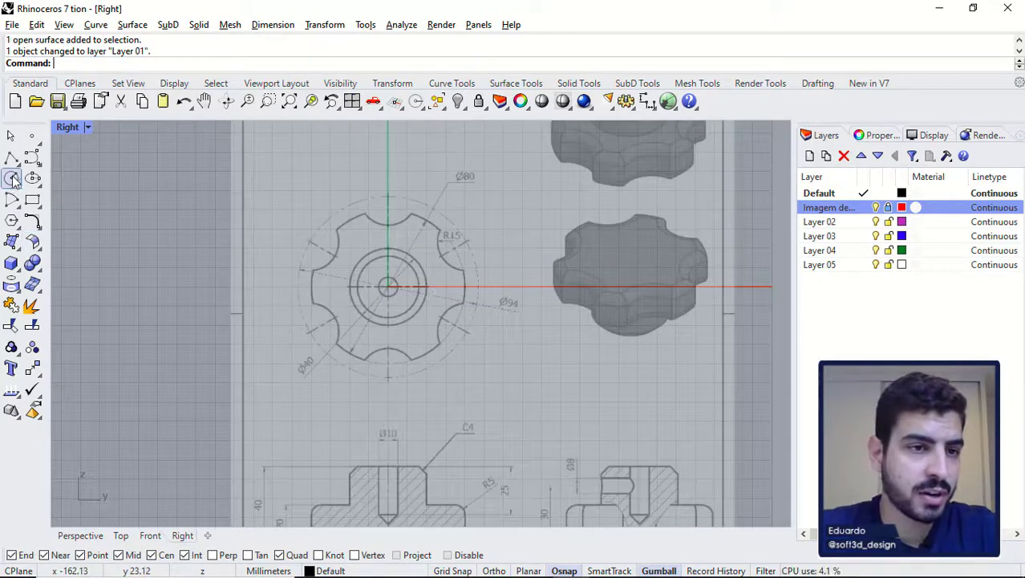
click(13, 179)
scroll(389, 303, up, 4)
click(388, 270)
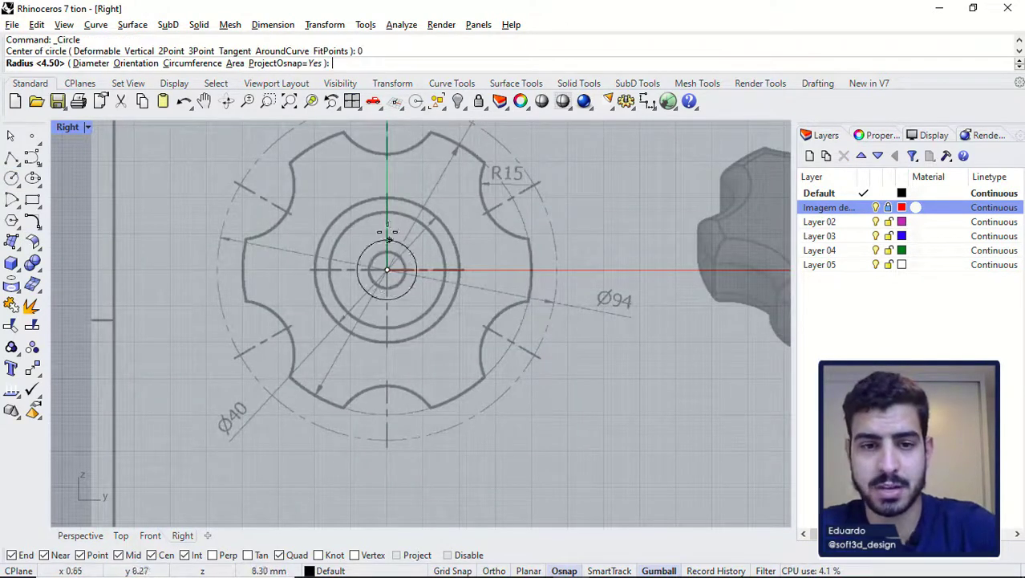
right_drag(402, 140, 424, 229)
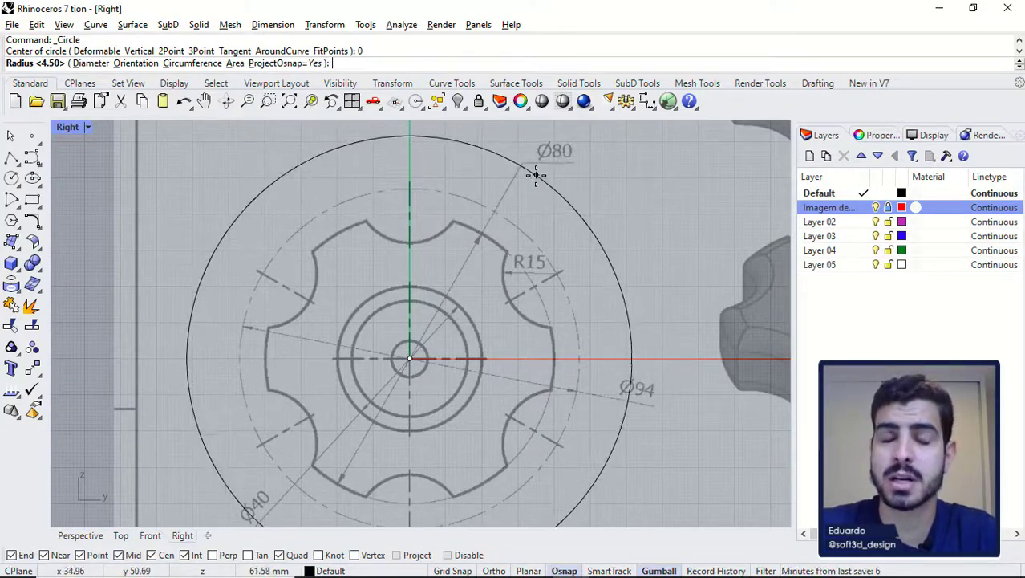
text(40)
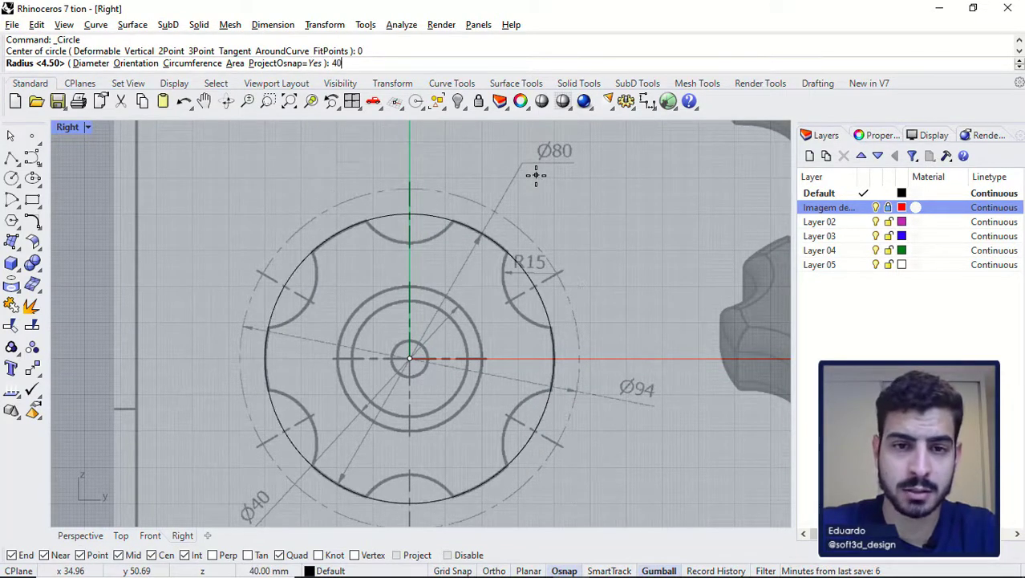
key(Return)
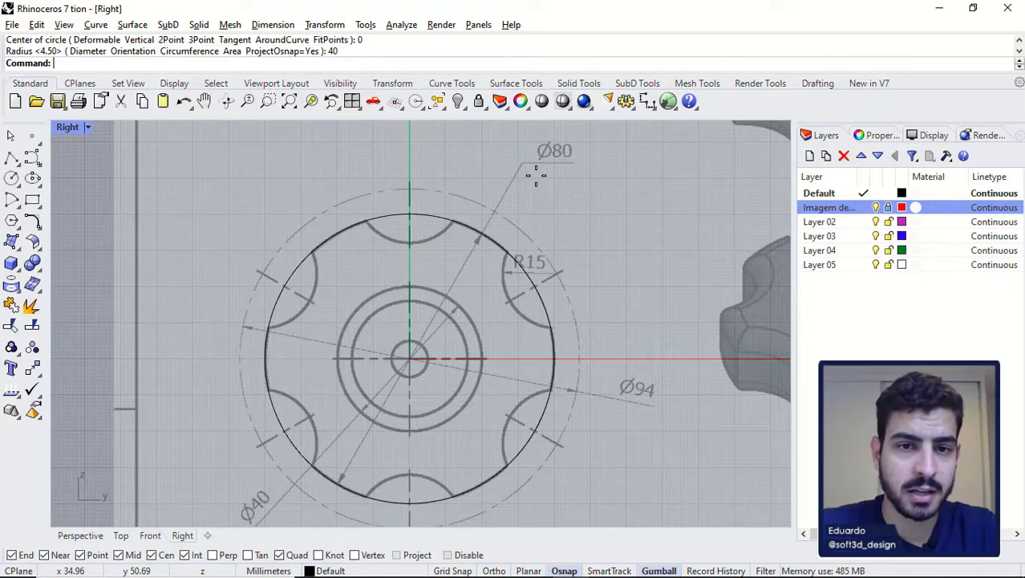
Step: Examine the R15 notches around the knob's circular view and how they cut into the Ø80 circle
right_drag(470, 277, 483, 223)
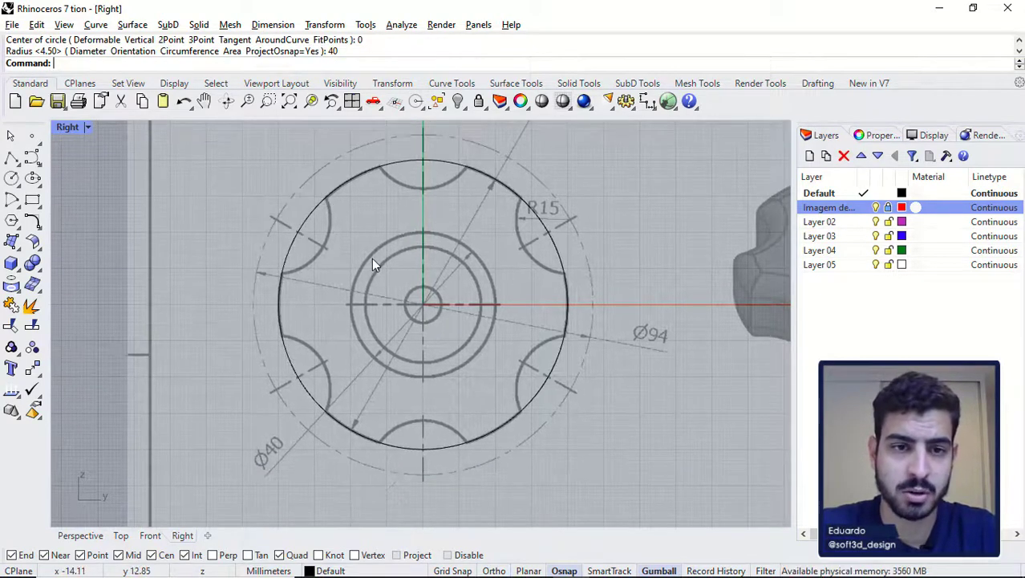
scroll(389, 283, down, 2)
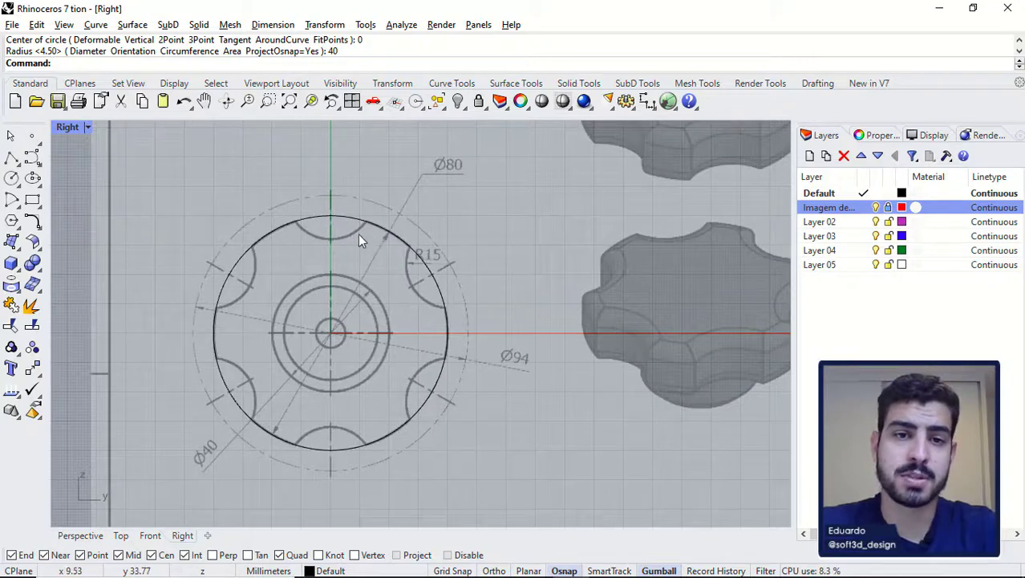
scroll(357, 238, up, 2)
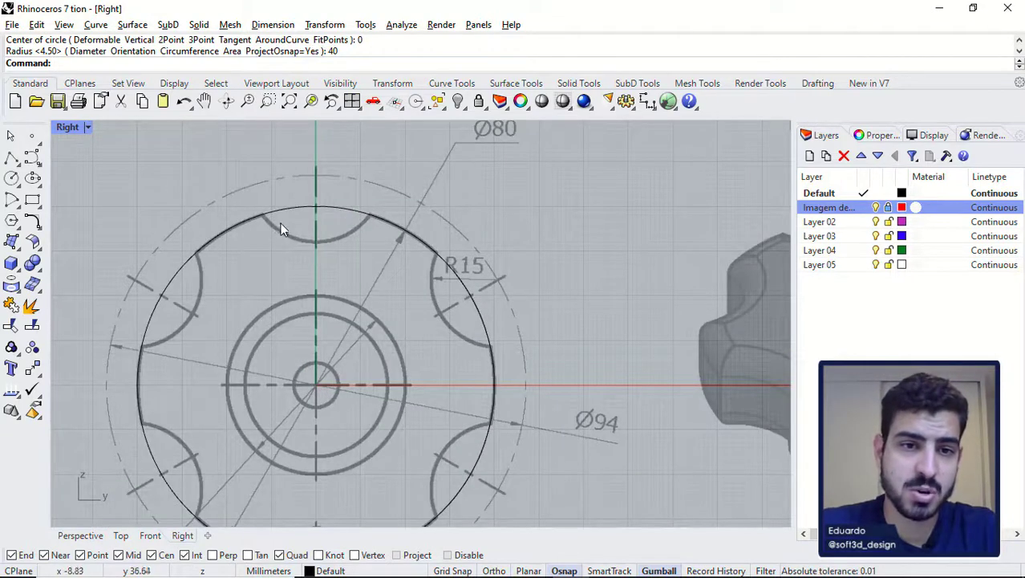
scroll(322, 208, down, 2)
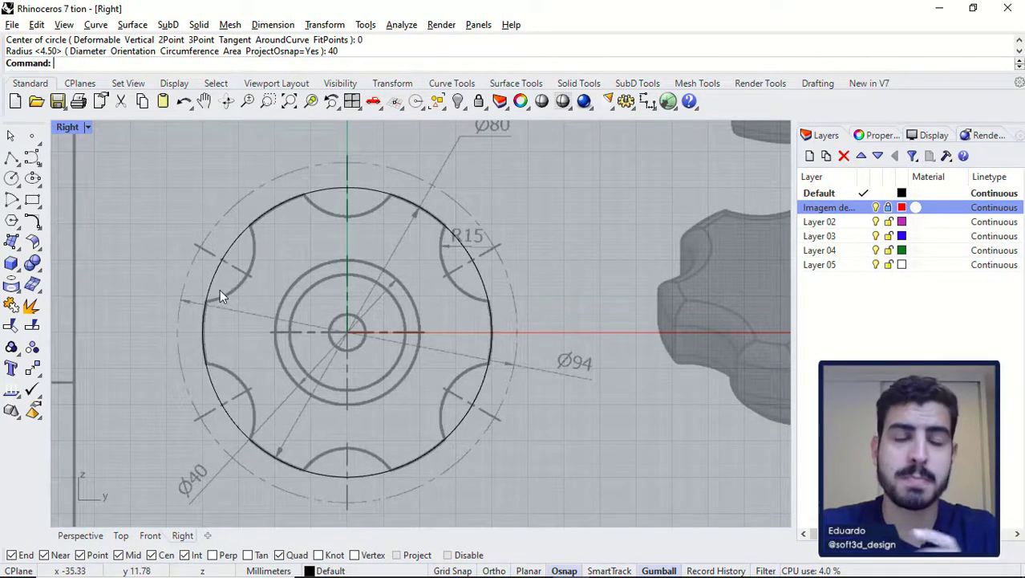
scroll(220, 289, down, 2)
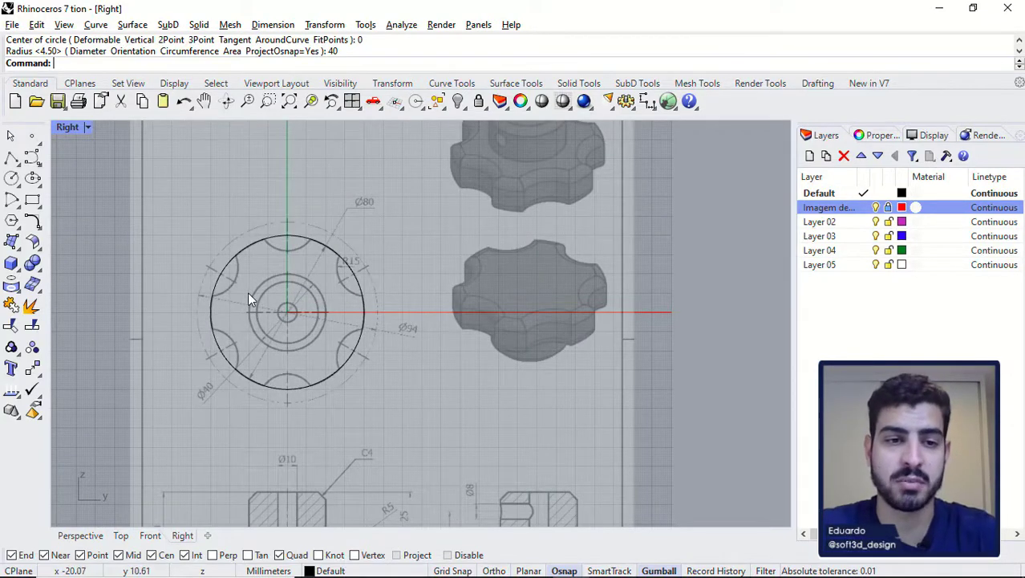
right_drag(250, 289, 327, 292)
scroll(273, 274, up, 4)
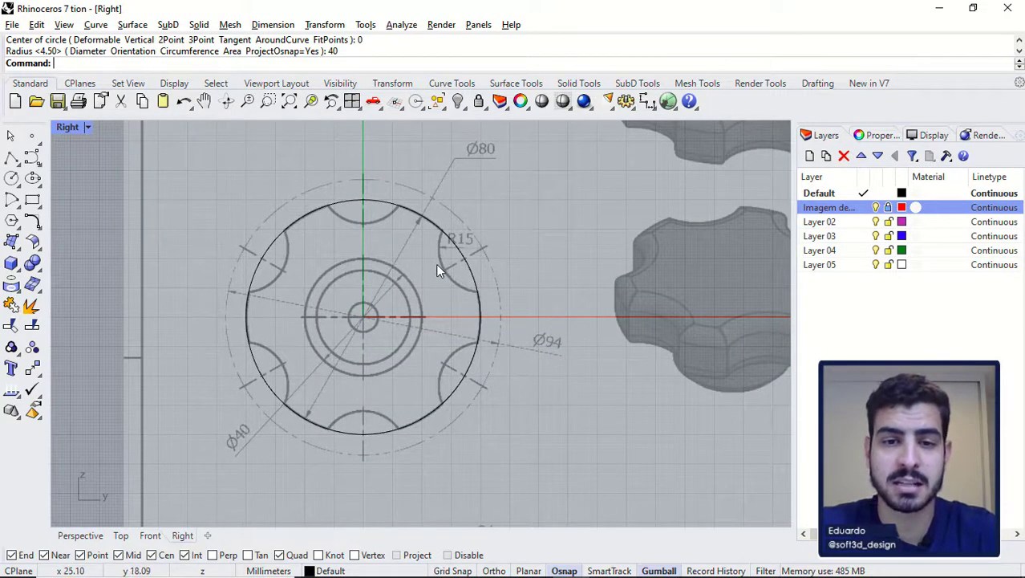
scroll(436, 263, up, 2)
scroll(440, 276, down, 1)
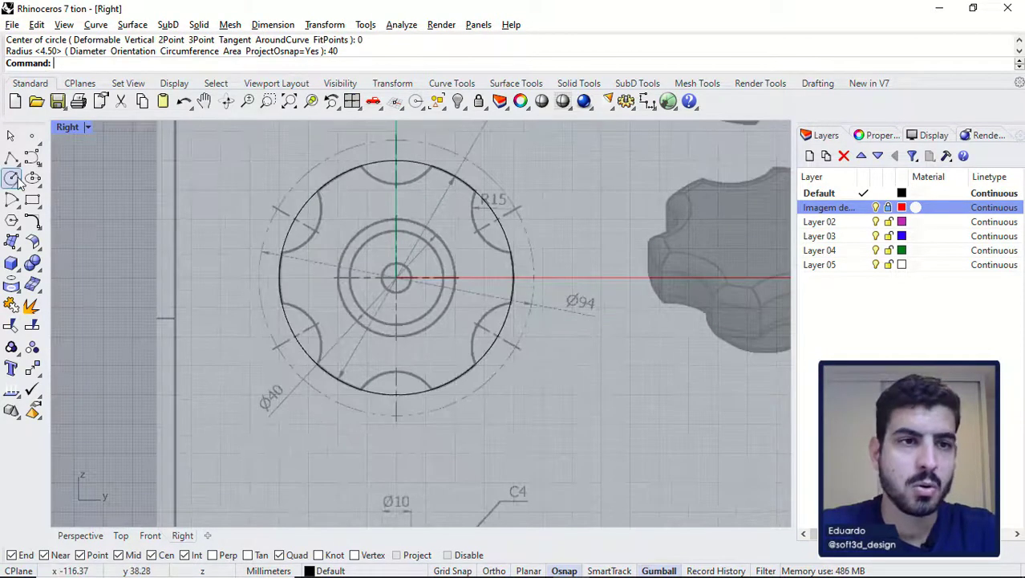
Step: Draw a circle with a radius of 15 mm in the free space just outside the knob's circular view
click(12, 179)
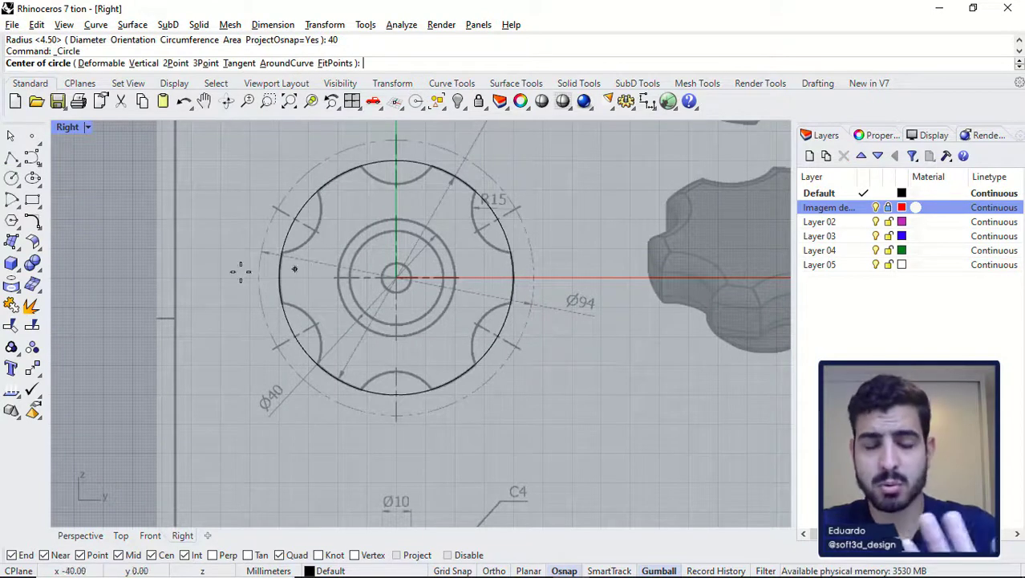
scroll(569, 331, down, 2)
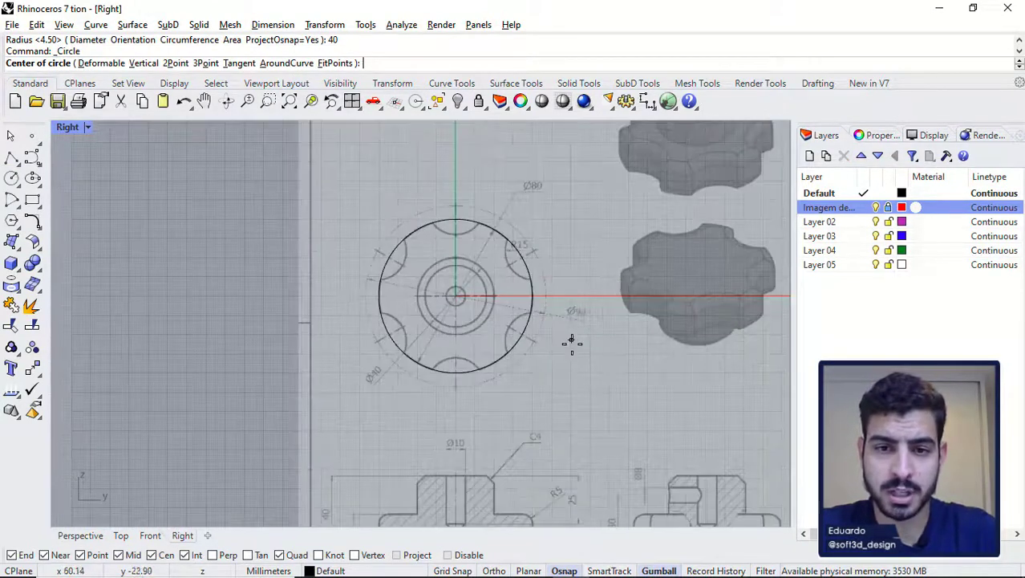
click(541, 326)
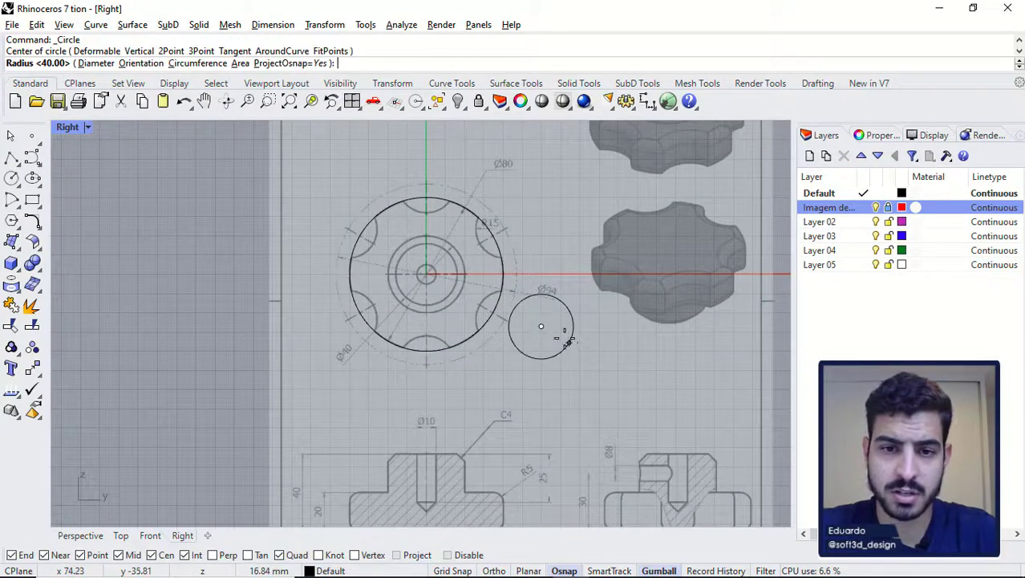
scroll(564, 337, up, 2)
scroll(574, 353, down, 2)
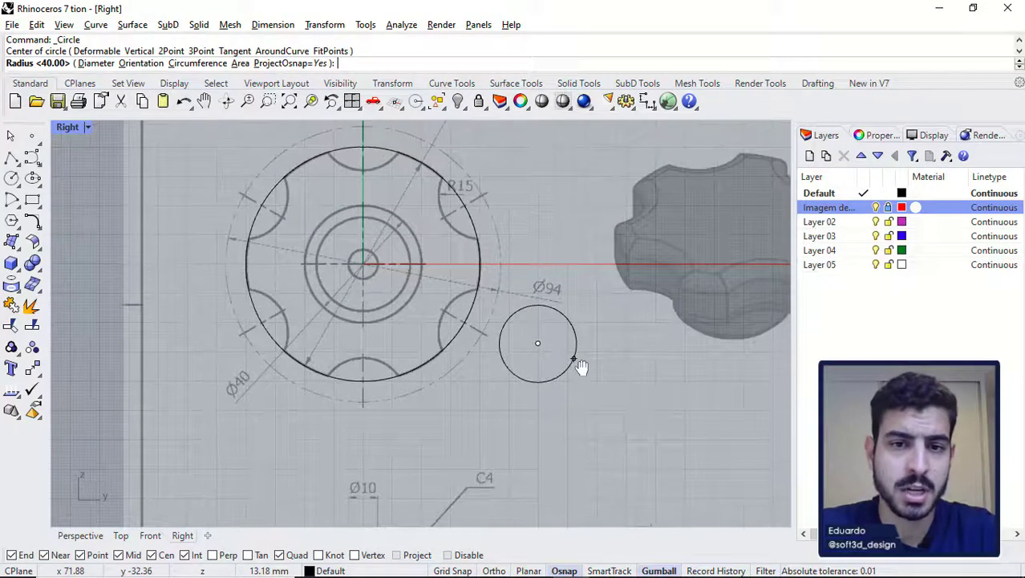
scroll(495, 215, up, 2)
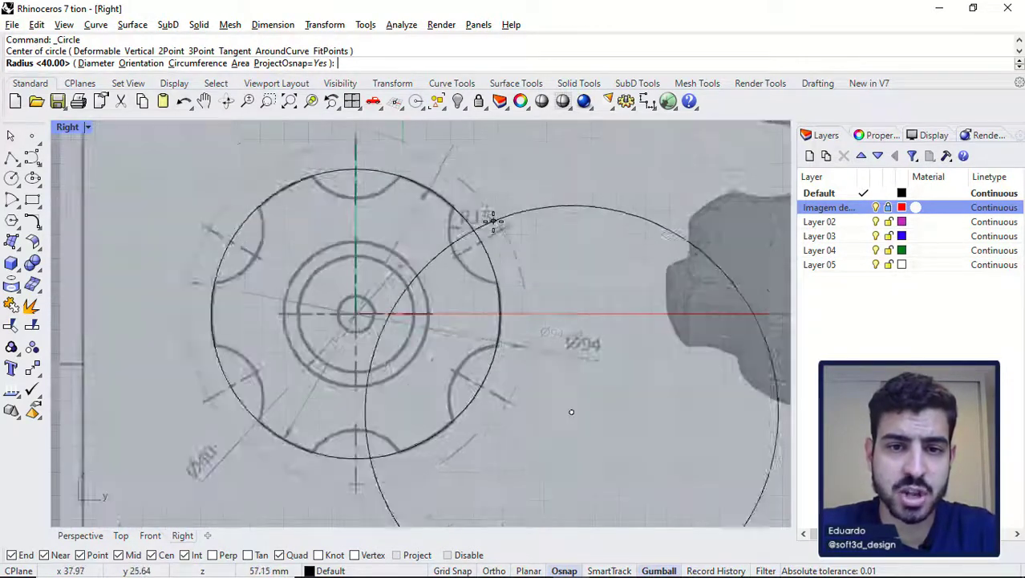
scroll(531, 268, down, 1)
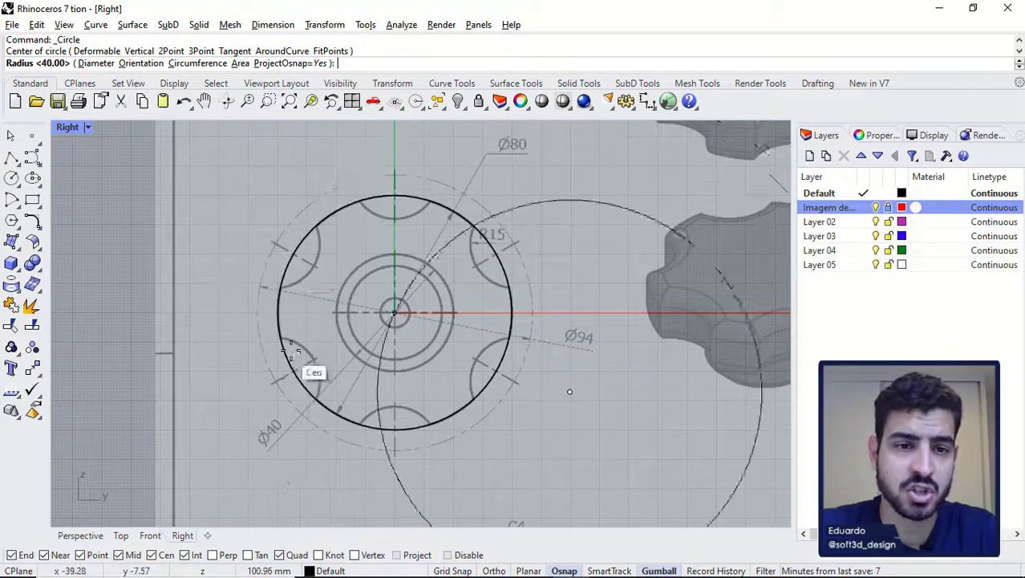
scroll(576, 341, up, 2)
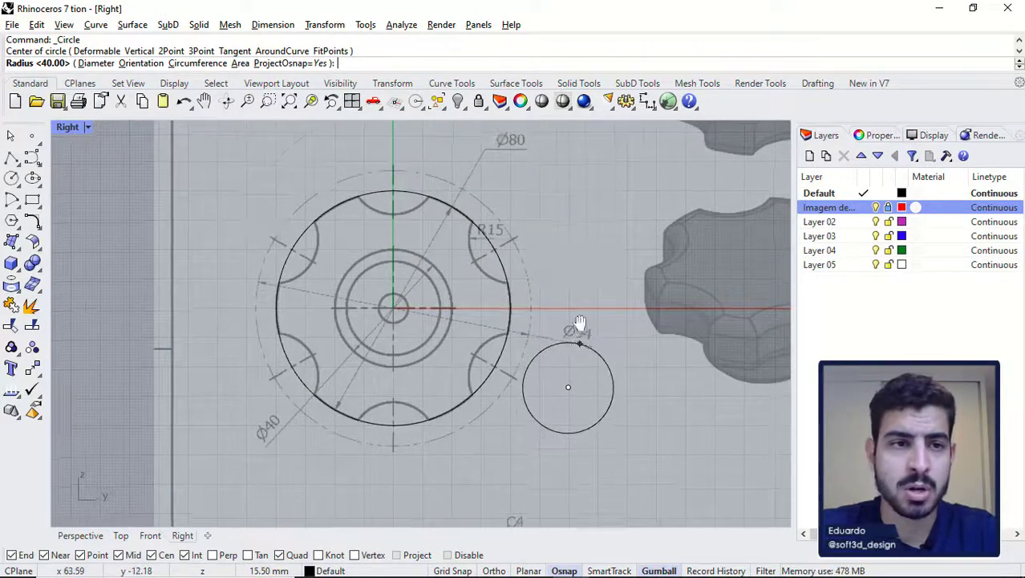
text(15)
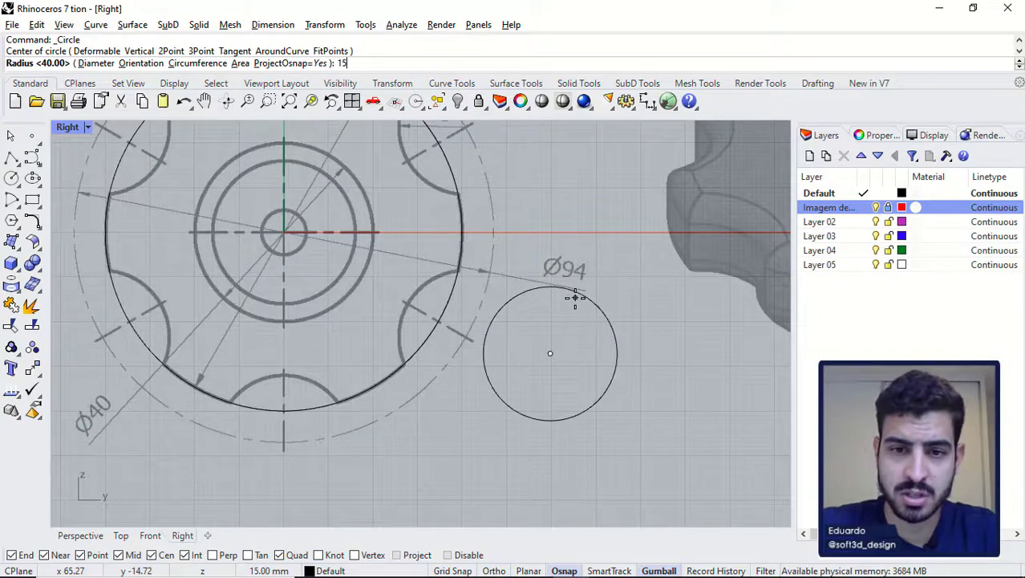
key(Return)
scroll(575, 298, down, 2)
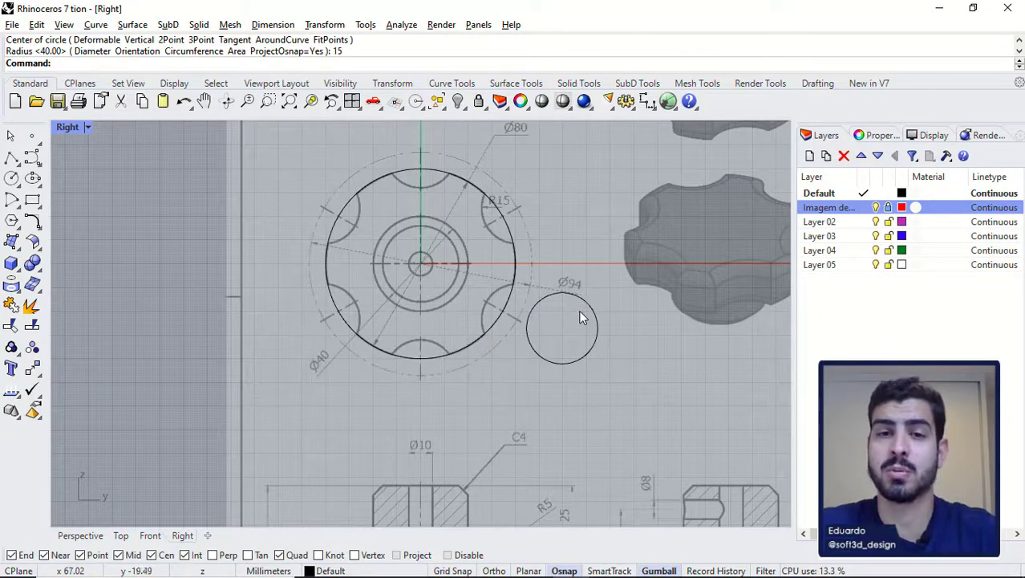
Step: Examine where the R15 notch arcs are centred relative to the dashed Ø94 circle in the reference drawing
right_drag(582, 312, 584, 329)
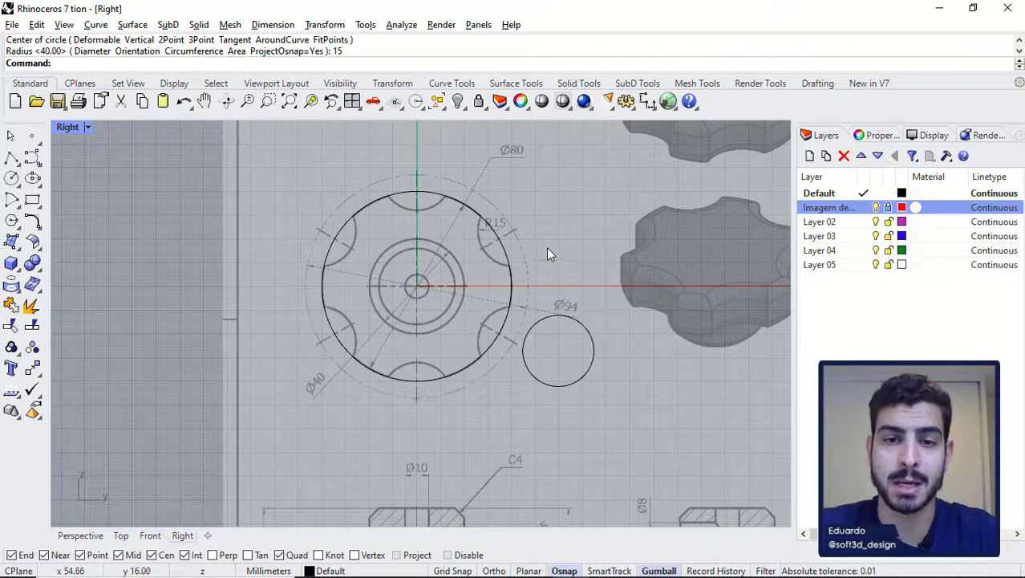
right_drag(546, 248, 548, 213)
scroll(534, 286, up, 4)
right_drag(539, 295, 555, 325)
scroll(560, 303, down, 2)
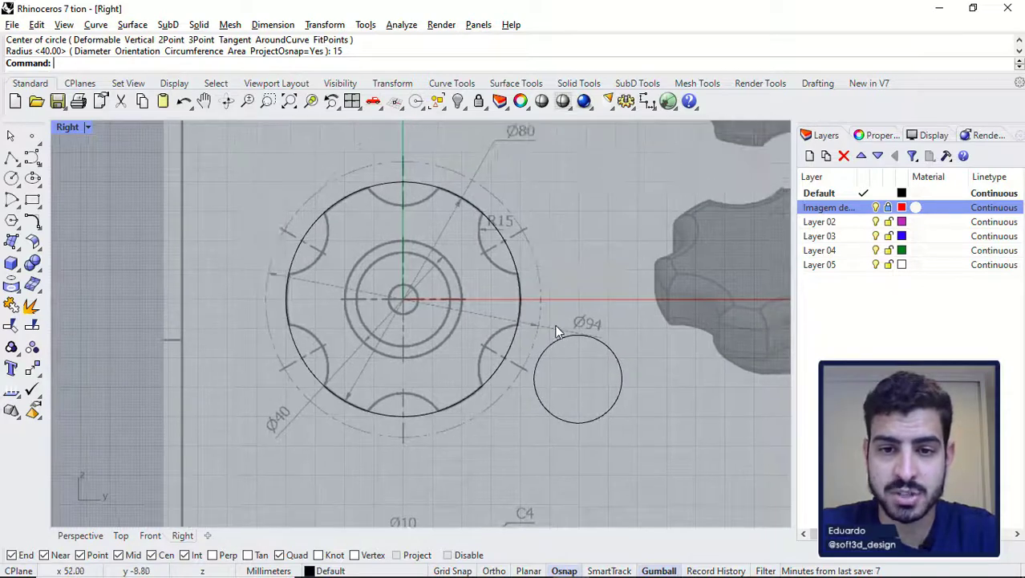
scroll(564, 318, up, 2)
right_drag(482, 188, 494, 241)
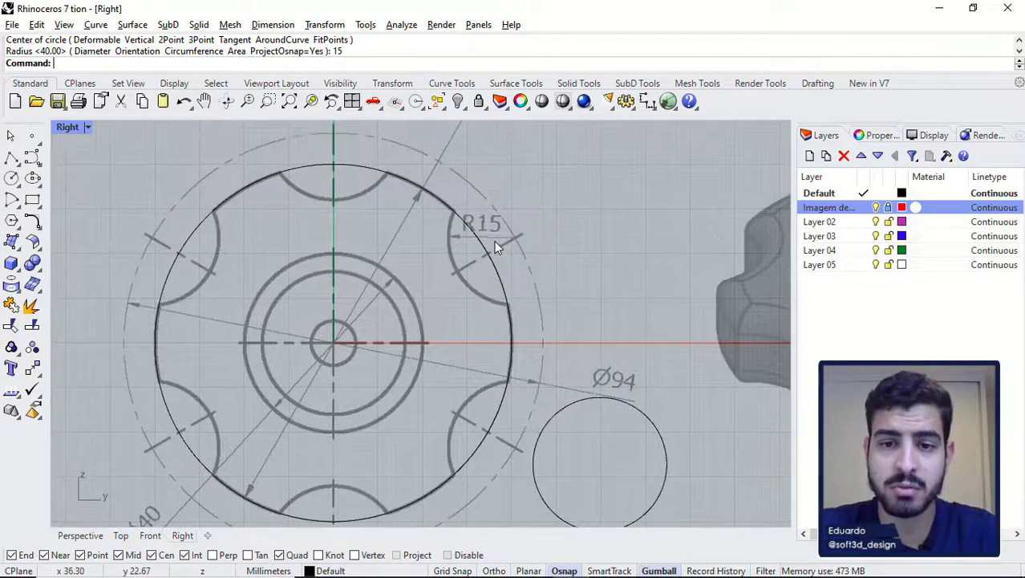
scroll(502, 259, down, 4)
right_drag(691, 177, 653, 219)
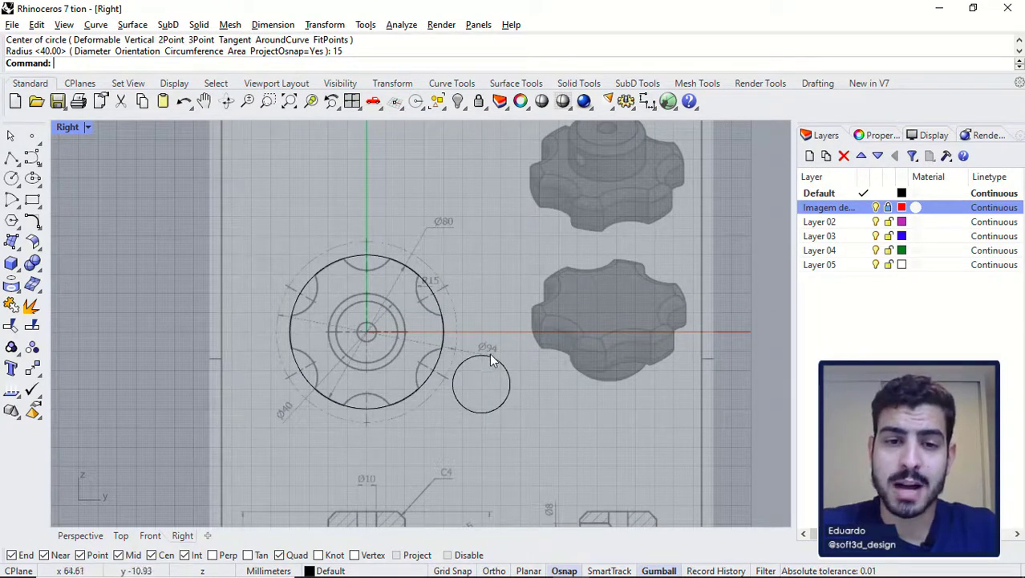
scroll(488, 353, up, 3)
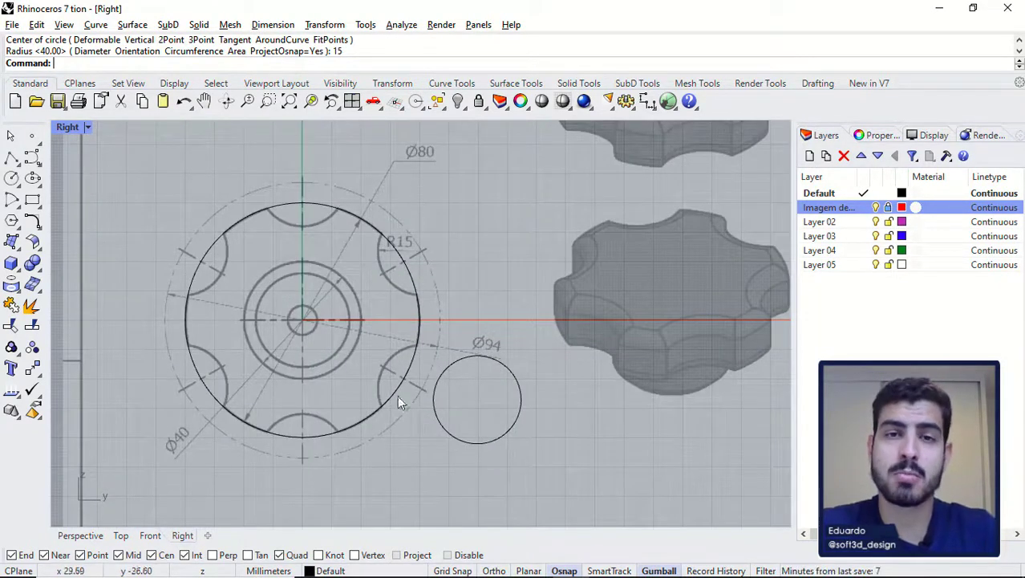
right_drag(427, 277, 492, 283)
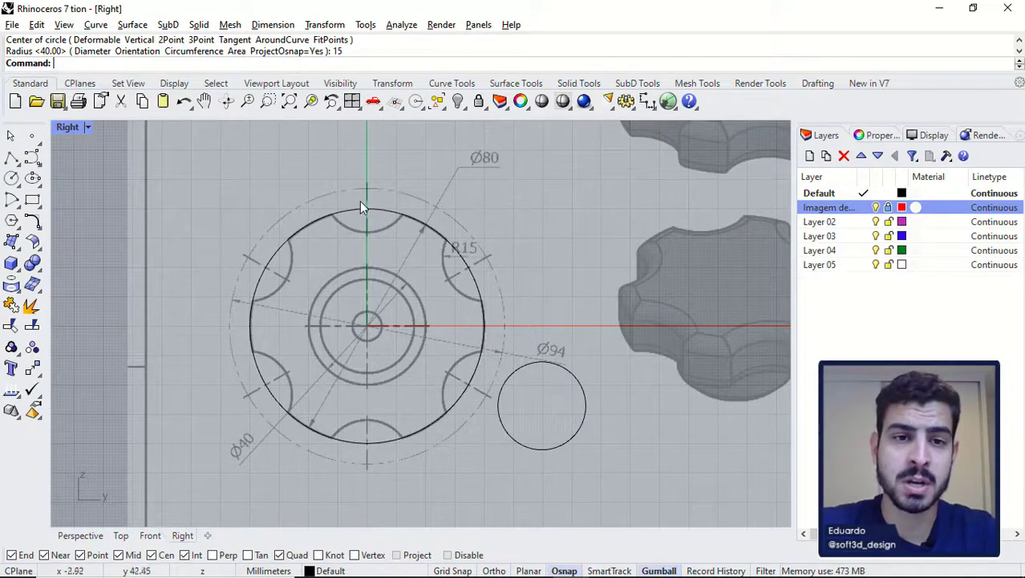
scroll(476, 246, up, 5)
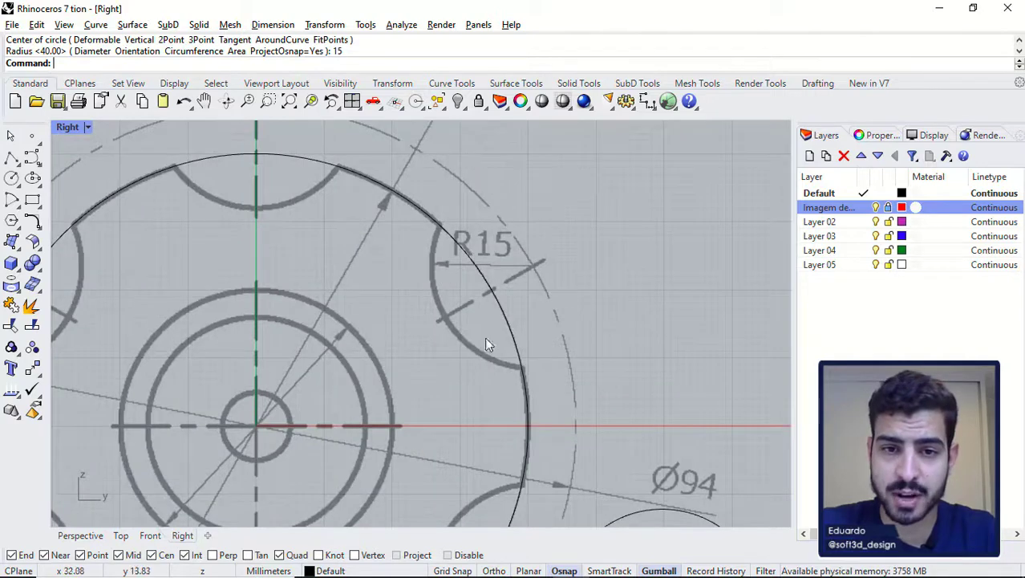
scroll(533, 273, up, 3)
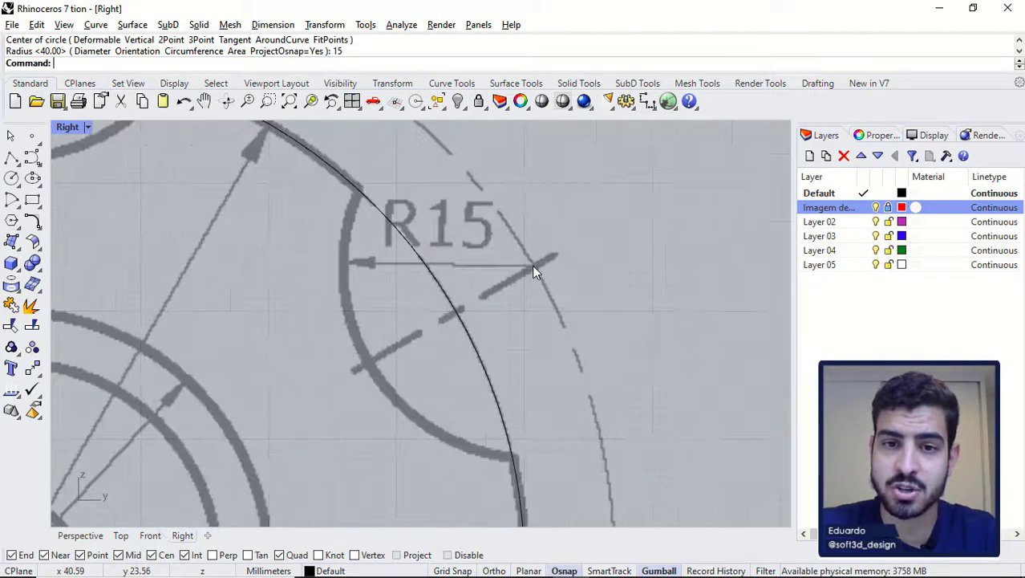
scroll(537, 269, down, 8)
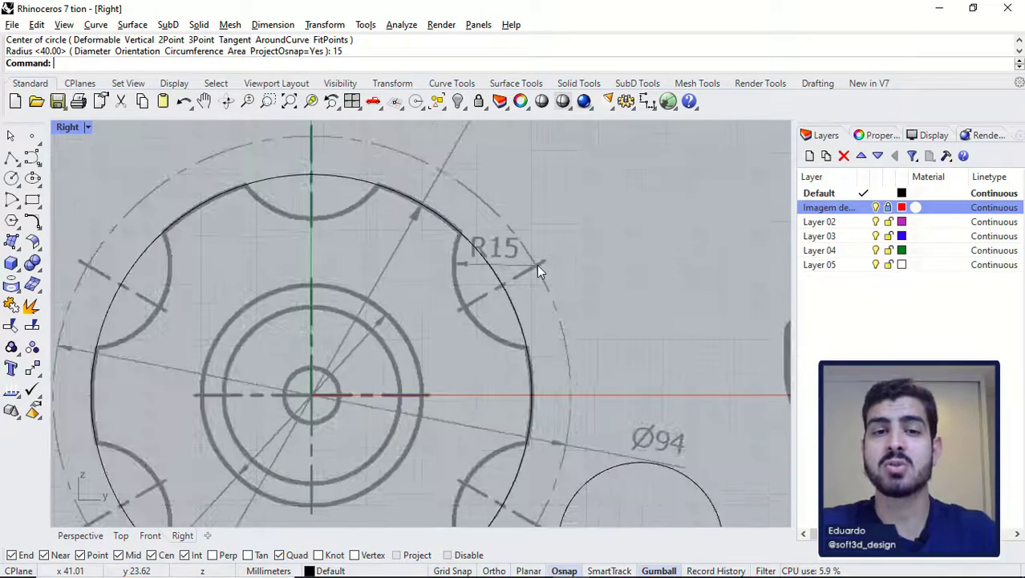
scroll(566, 240, down, 4)
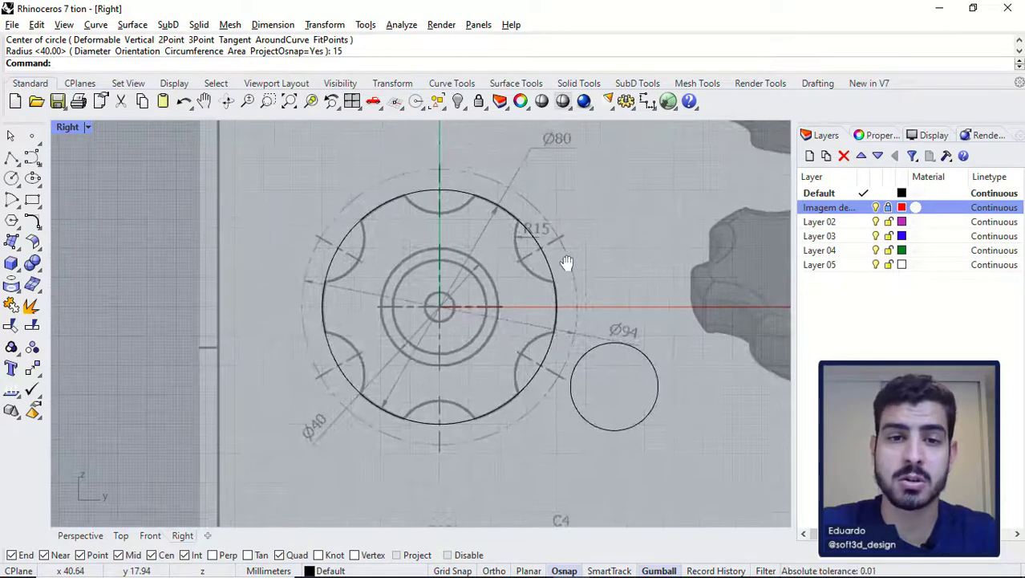
Step: Draw a circle with a diameter of 94 mm centred at the origin (0) over the dashed reference circle
click(12, 178)
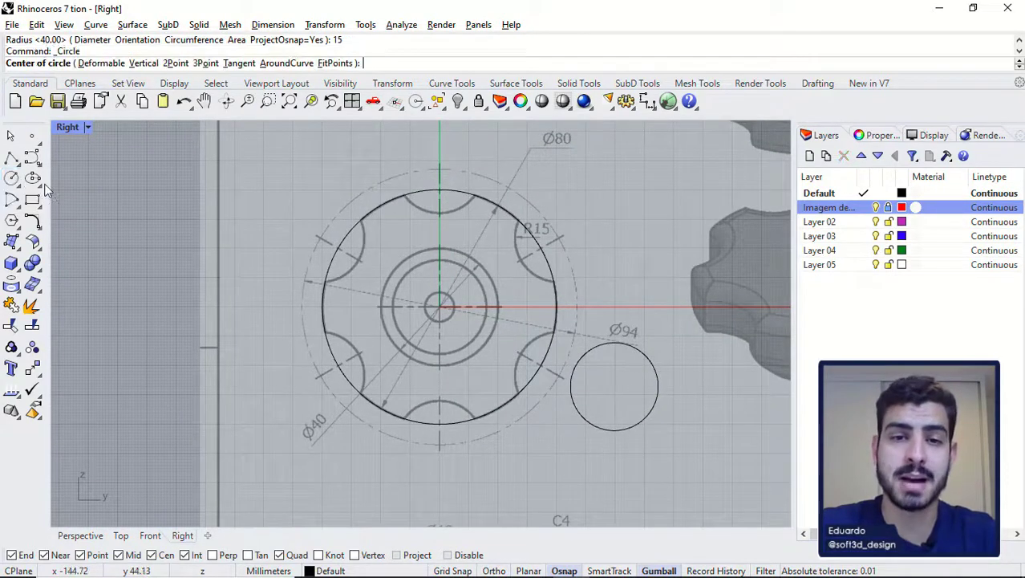
text(0)
key(Return)
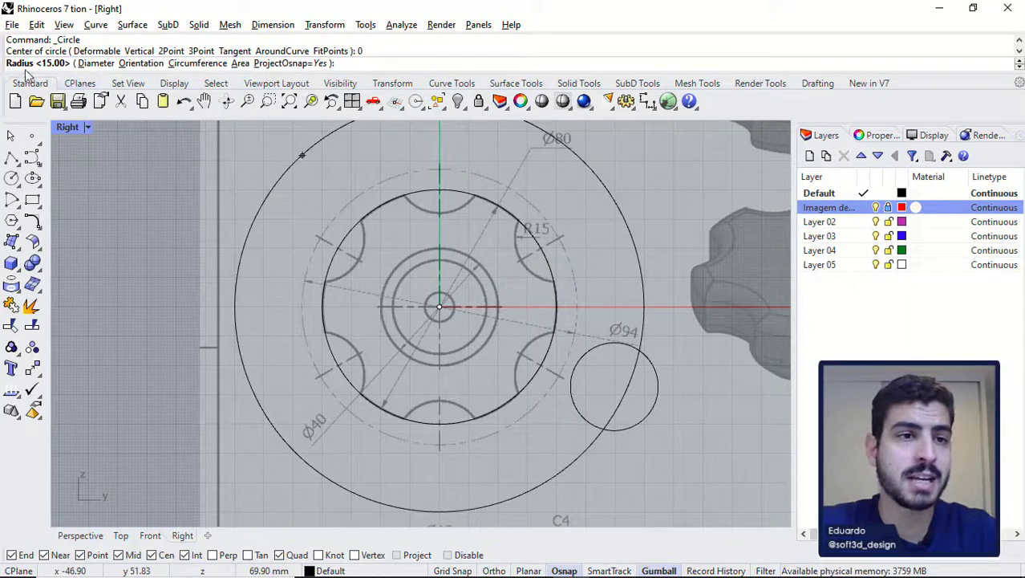
click(95, 64)
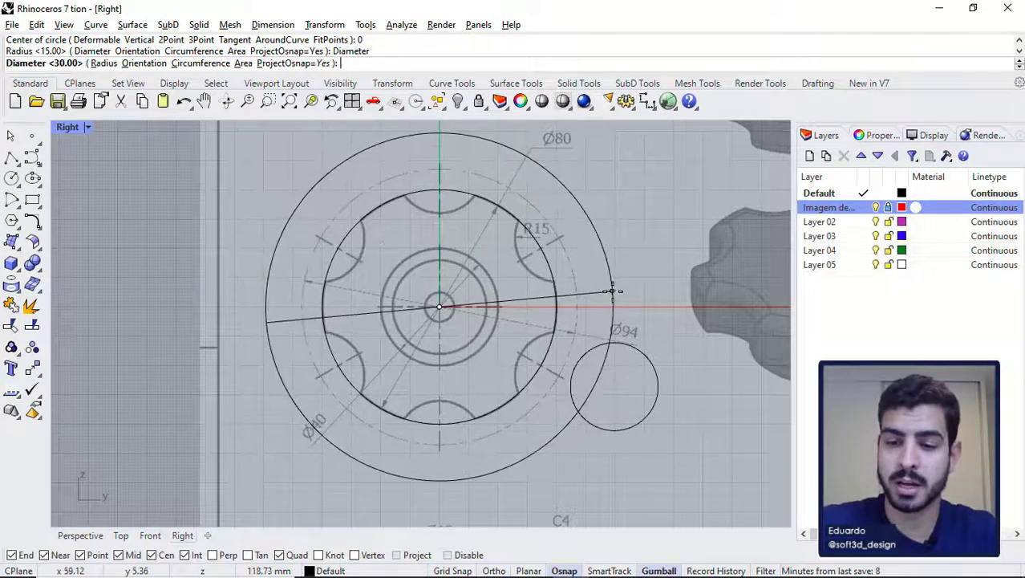
text(94)
key(Return)
scroll(453, 168, up, 4)
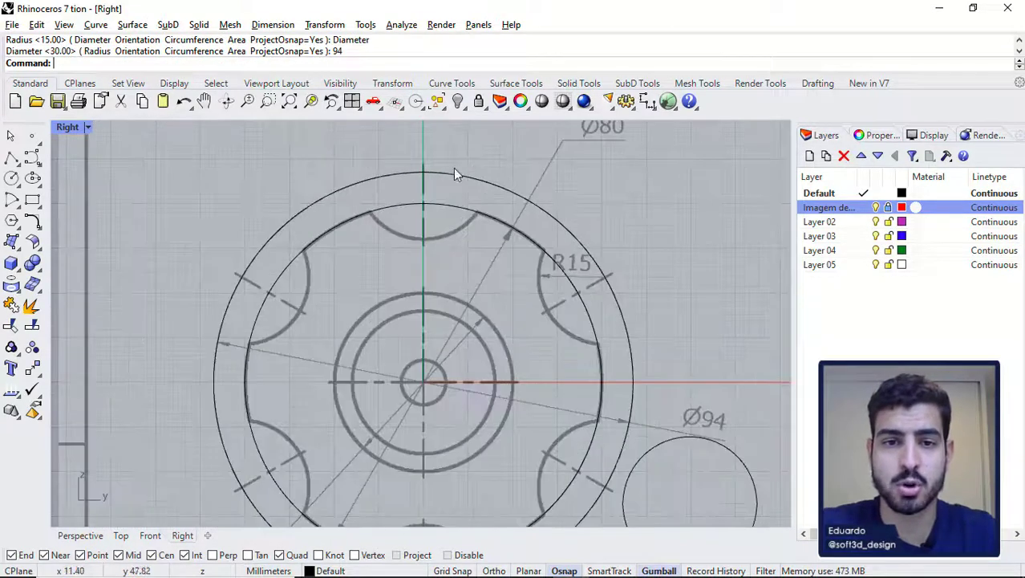
right_drag(539, 246, 484, 267)
scroll(509, 199, down, 2)
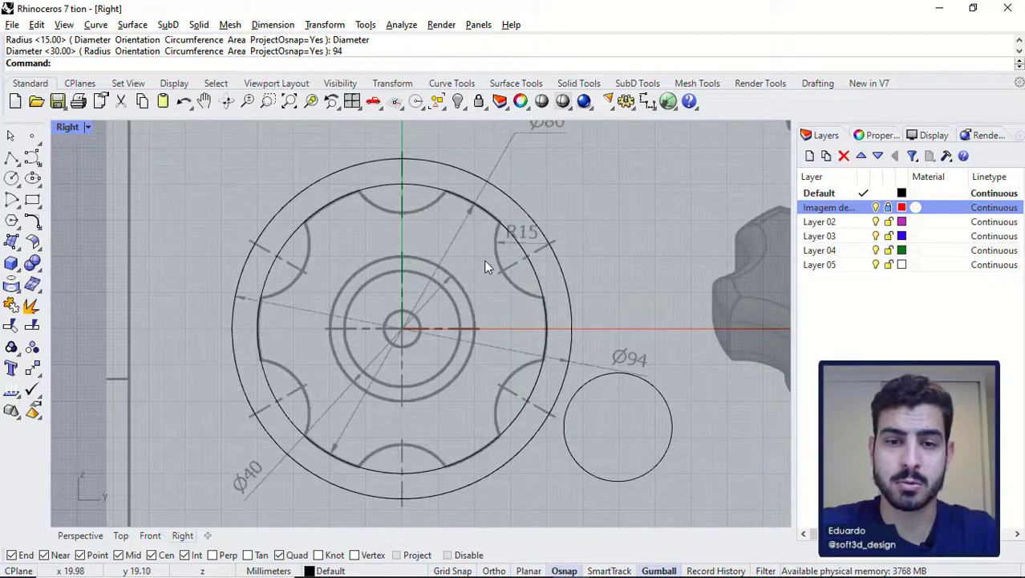
Step: Examine the upper quadrant of the Ø94 circle and the R15 circle, and check the Quad and Cen object snaps
click(636, 386)
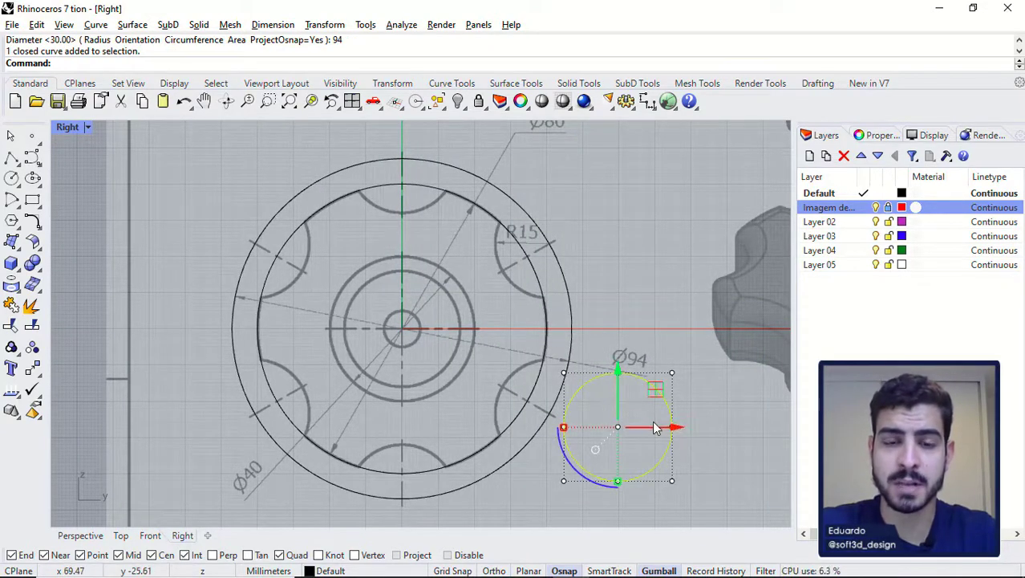
scroll(383, 183, up, 5)
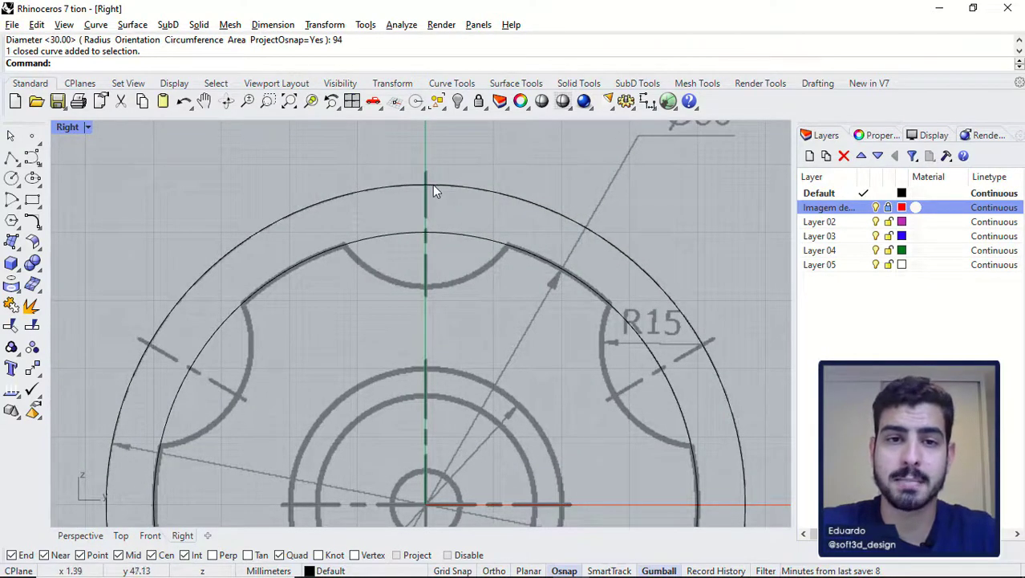
scroll(431, 191, up, 2)
scroll(426, 193, down, 5)
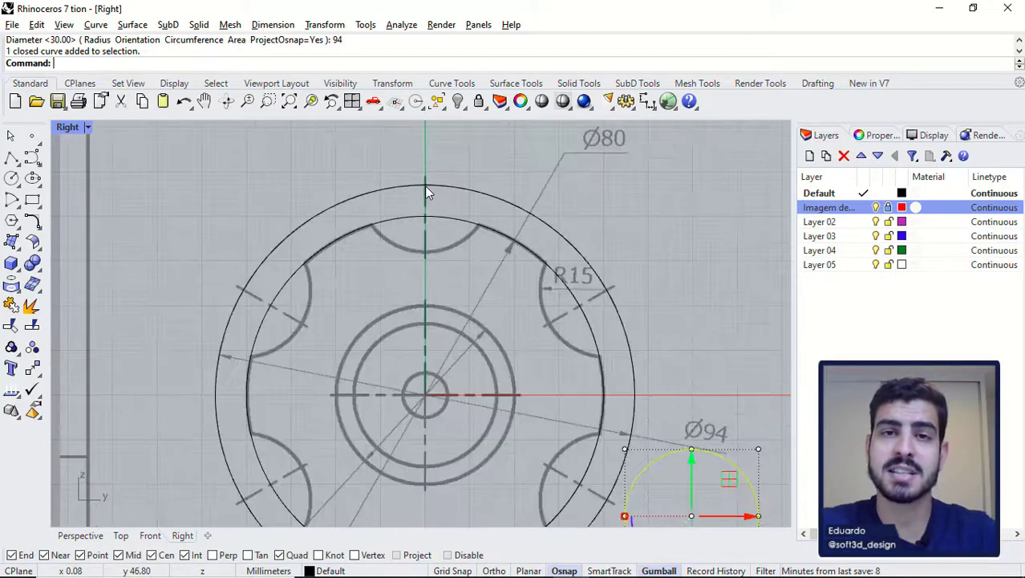
click(453, 186)
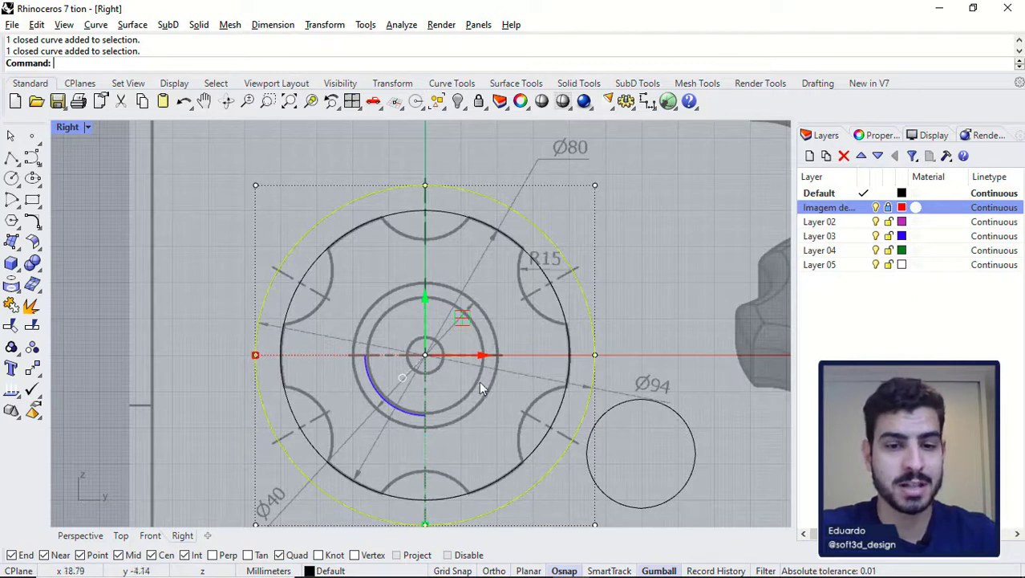
click(279, 555)
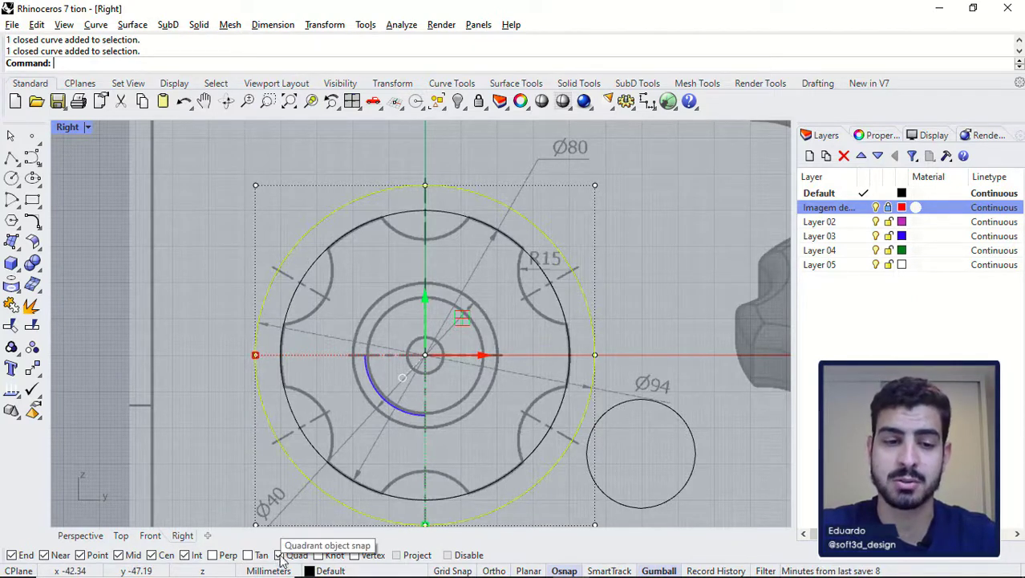
click(151, 555)
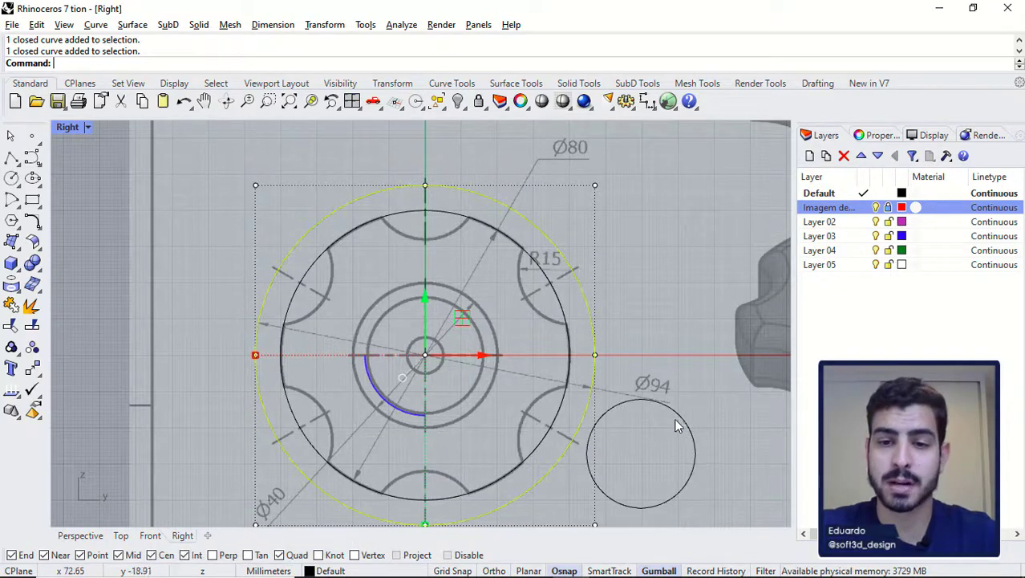
click(674, 414)
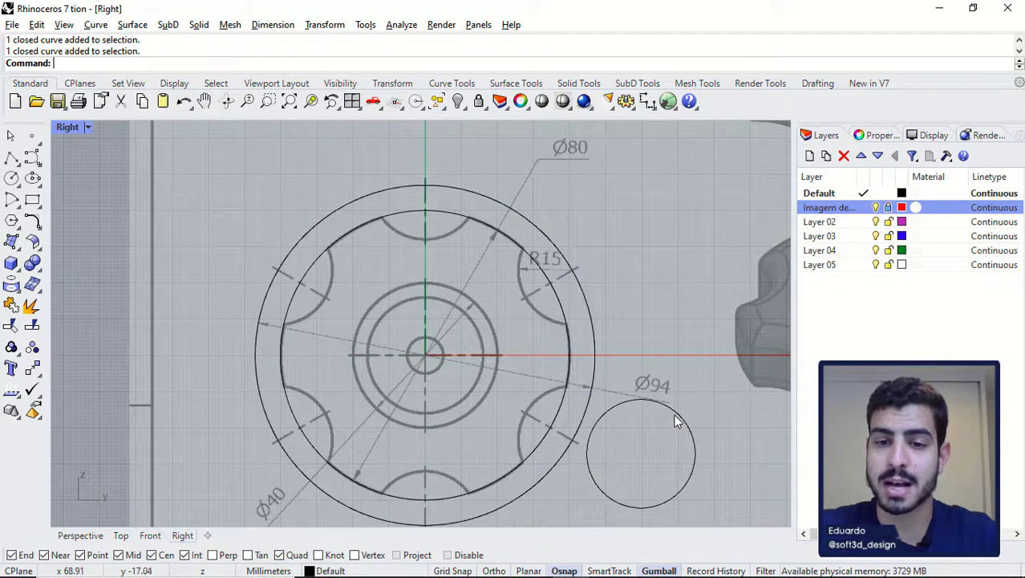
click(722, 289)
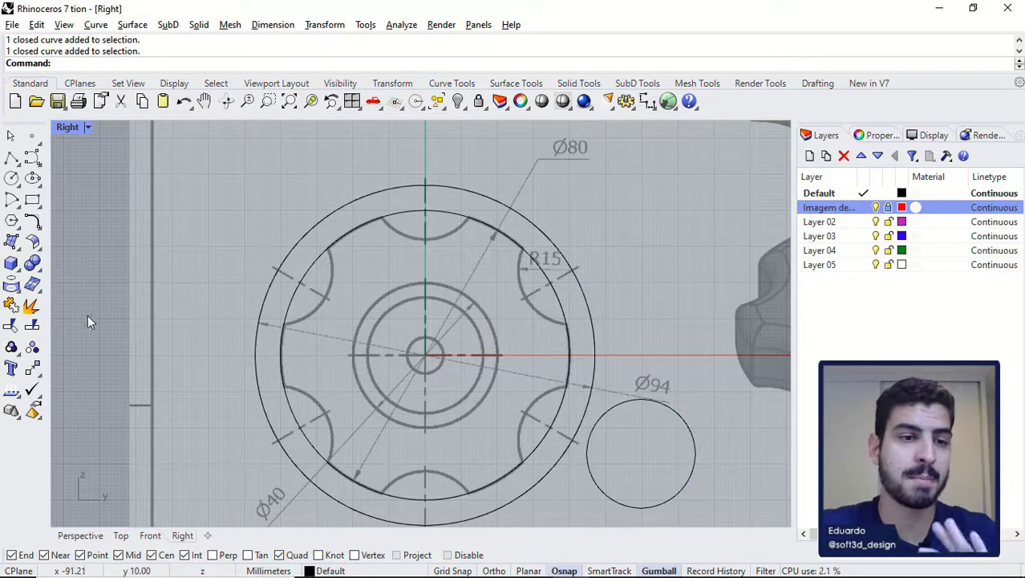
Step: Move the R15 circle by its centre onto the upper quadrant of the Ø94 circle
click(33, 370)
right_drag(629, 431, 585, 372)
click(628, 348)
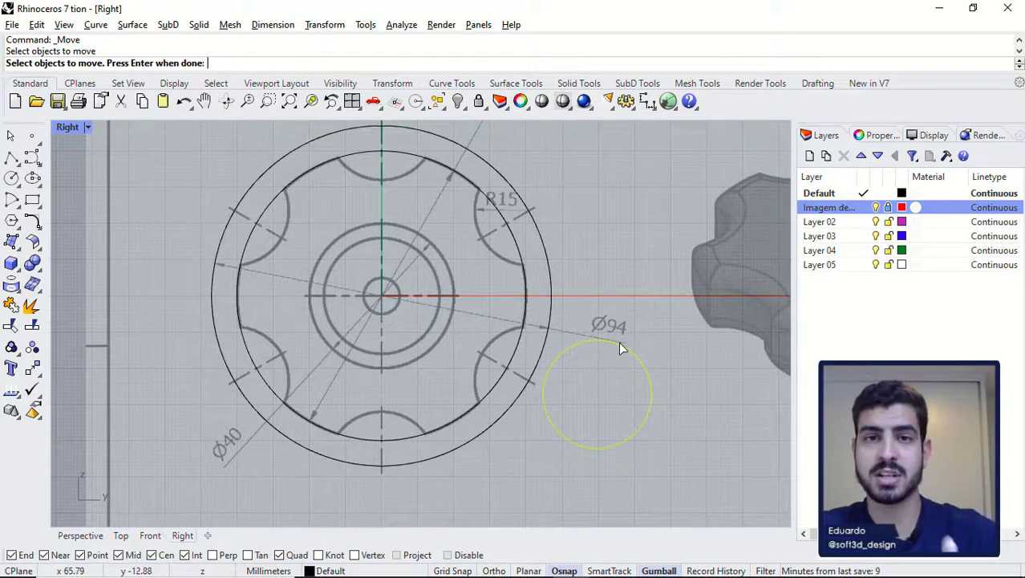
key(Return)
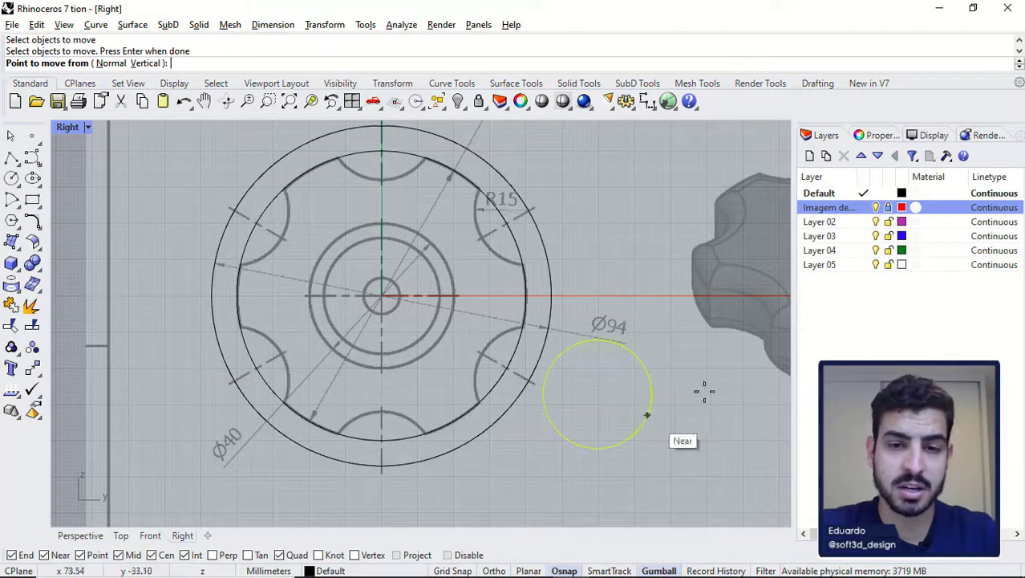
click(635, 363)
scroll(616, 273, down, 2)
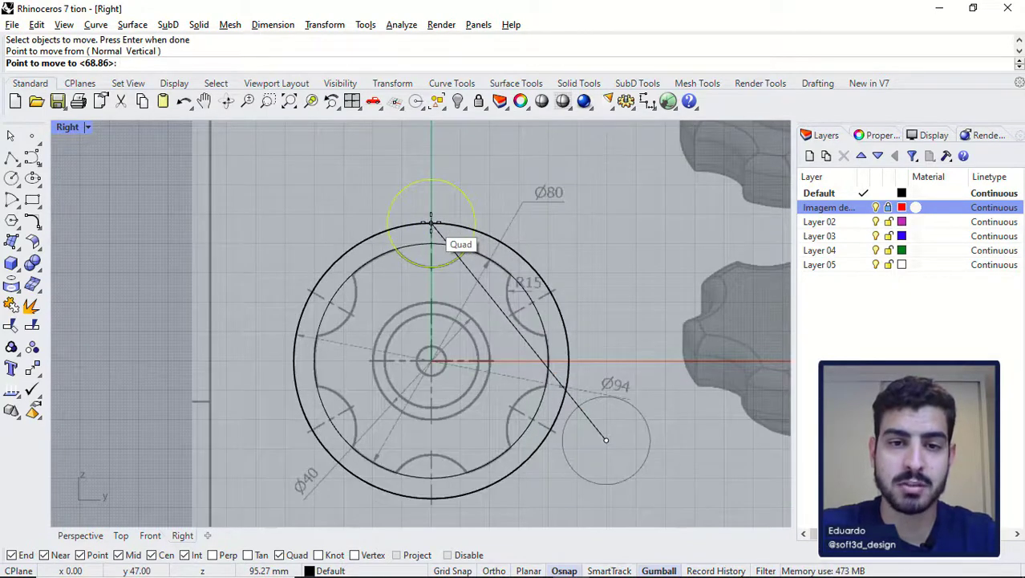
scroll(431, 218, up, 4)
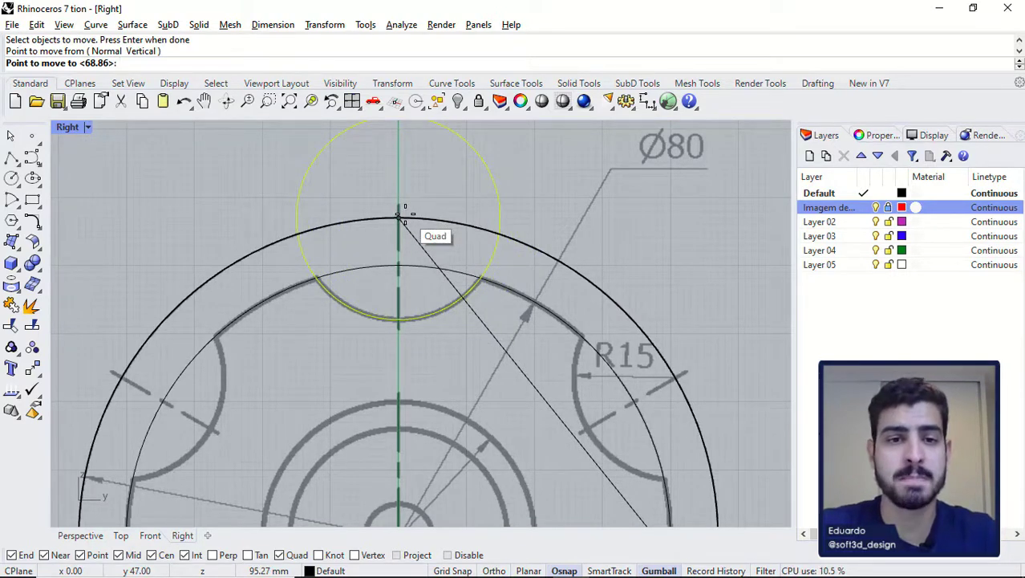
click(399, 215)
Step: Delete the Ø94 construction circle around the knob outline
scroll(404, 213, down, 4)
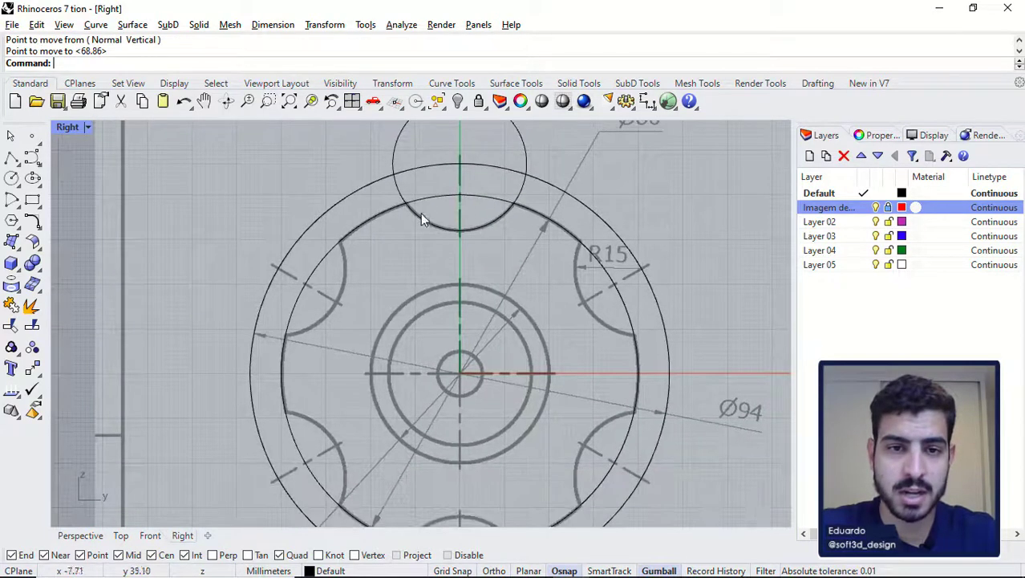
right_drag(421, 213, 433, 227)
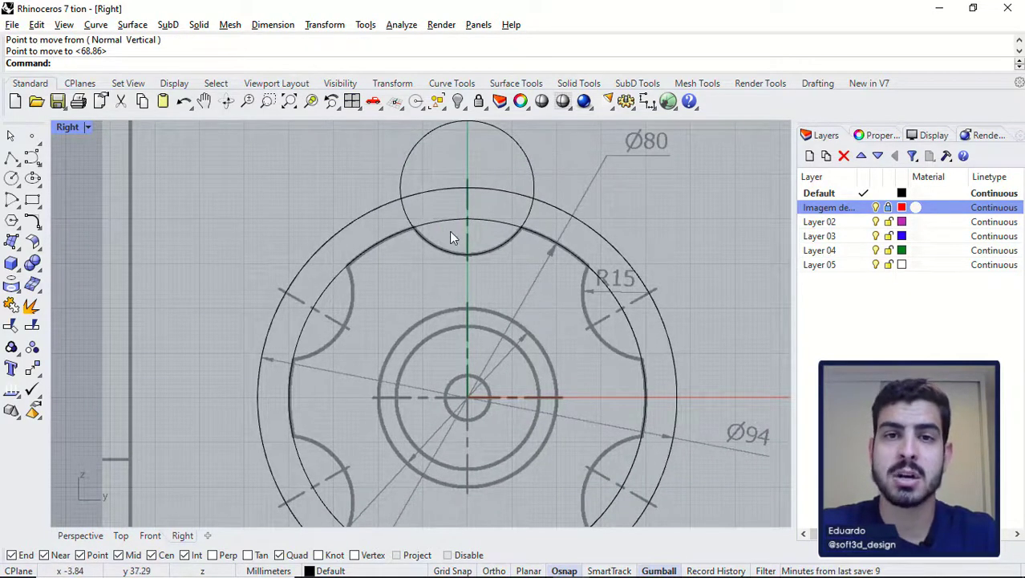
click(457, 191)
scroll(435, 198, down, 2)
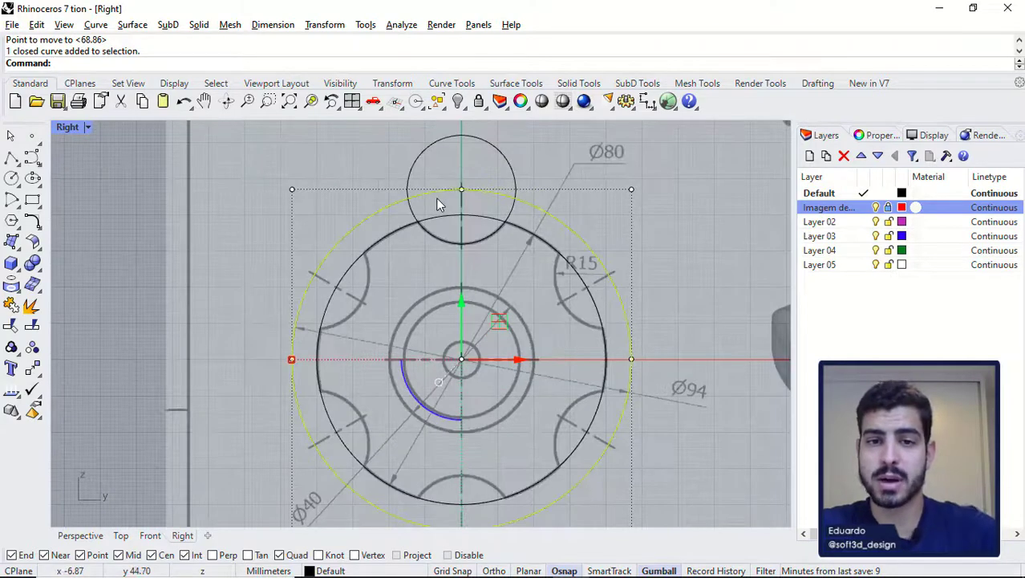
key(Delete)
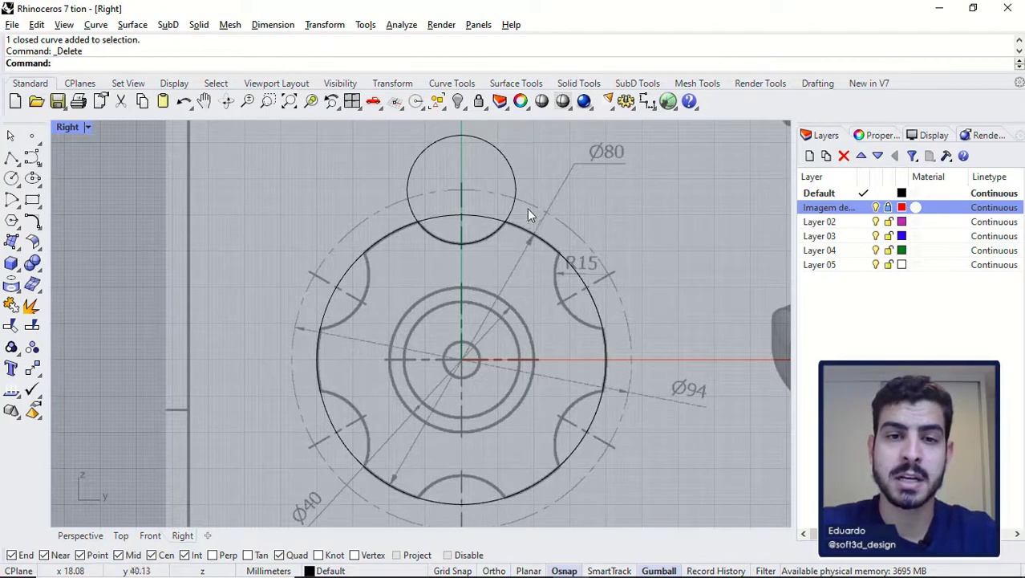
scroll(528, 209, down, 2)
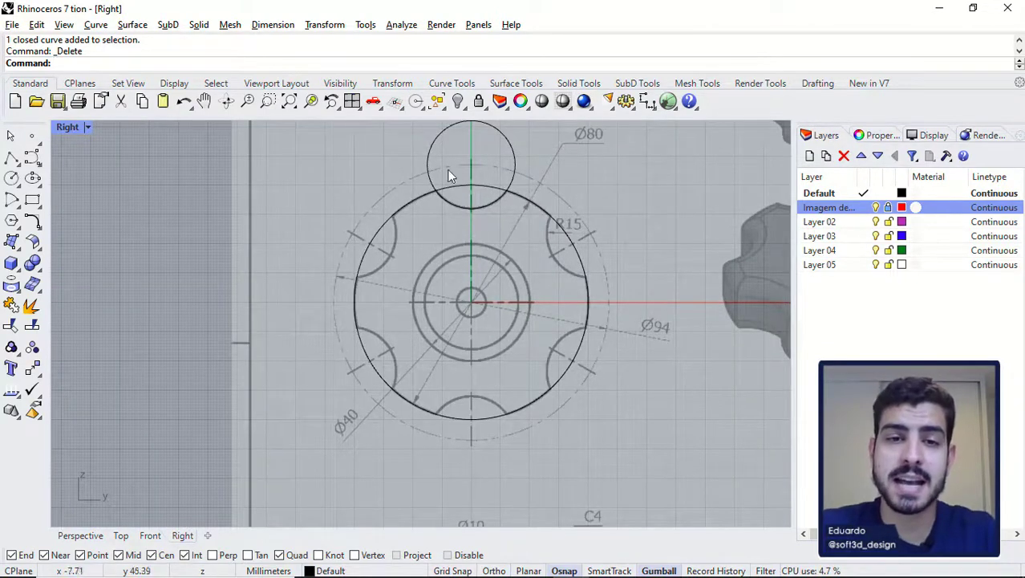
click(429, 152)
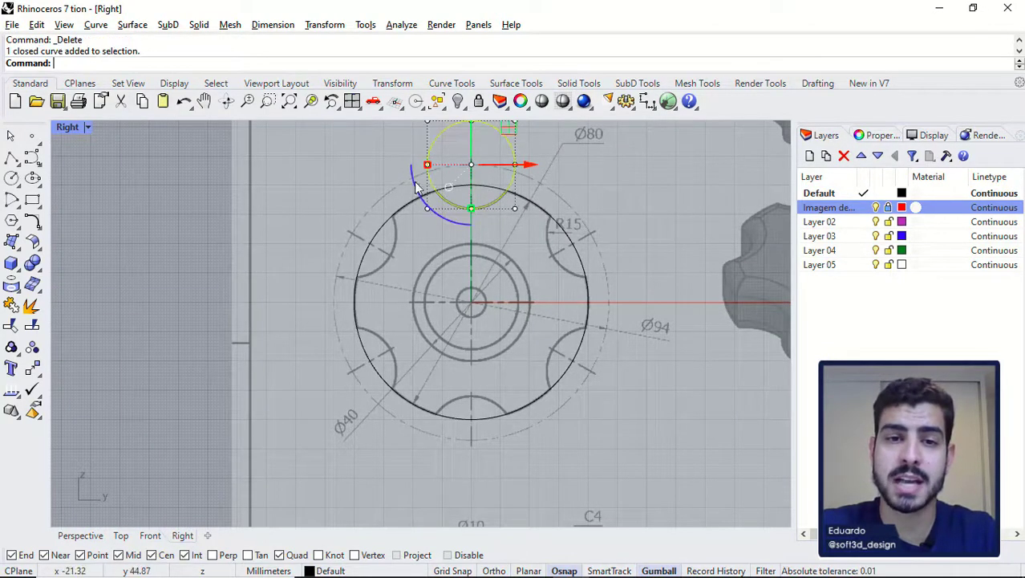
right_drag(407, 188, 381, 200)
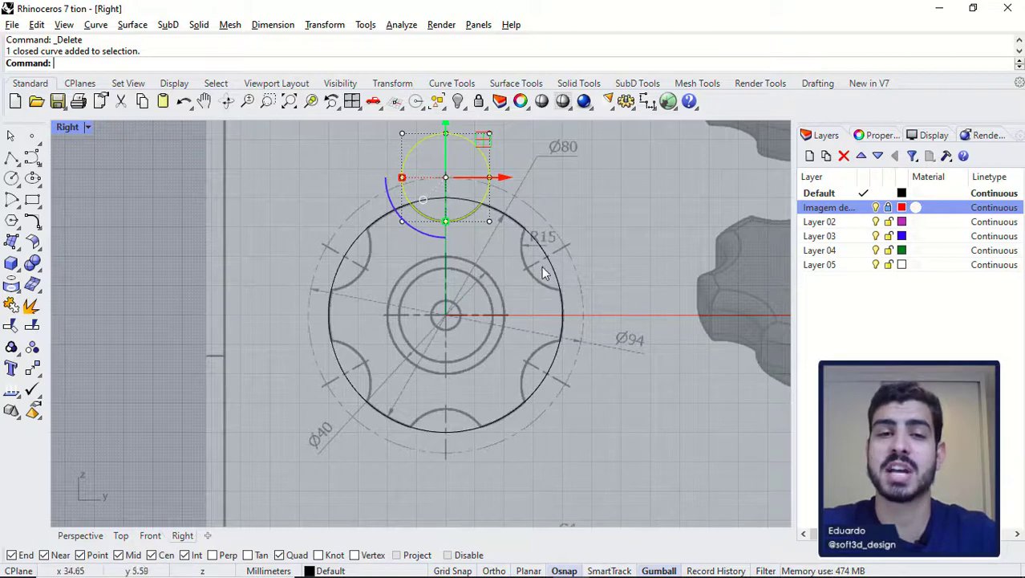
click(342, 259)
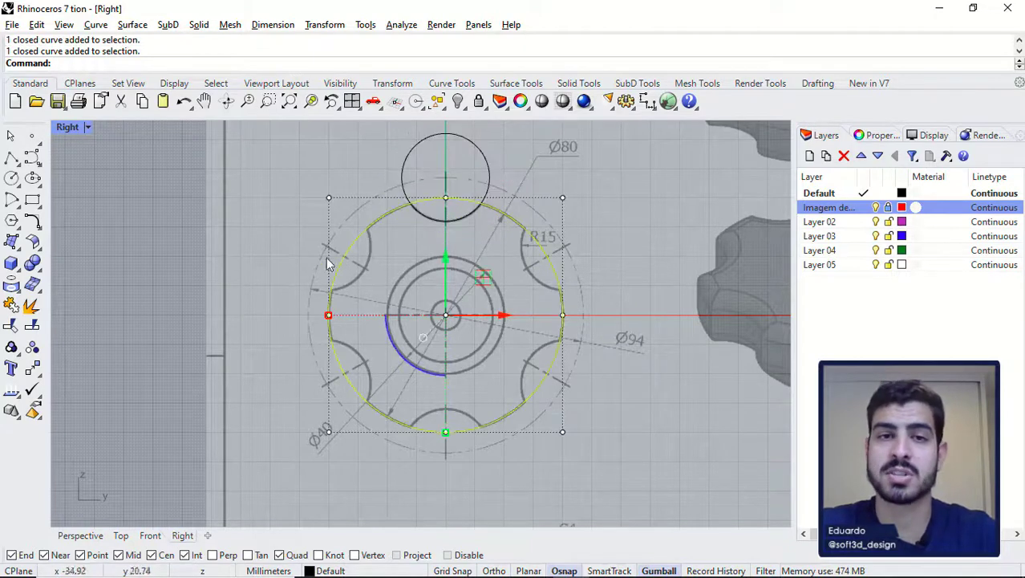
click(267, 229)
right_drag(267, 230, 283, 244)
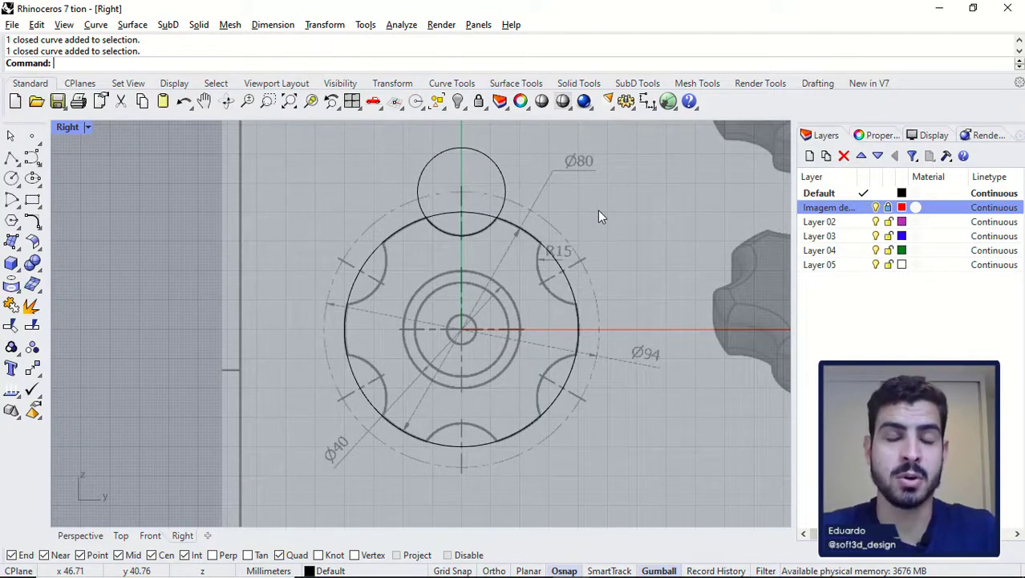
Step: Bring up the Array tools as a floating set and dismiss the Transform tool set
click(37, 374)
drag(55, 360, 105, 197)
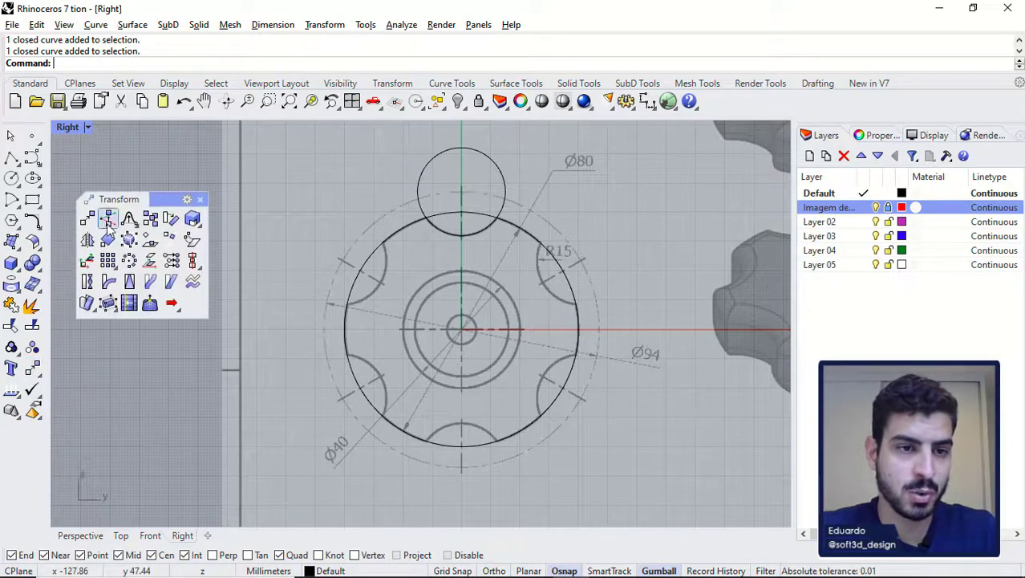
click(117, 271)
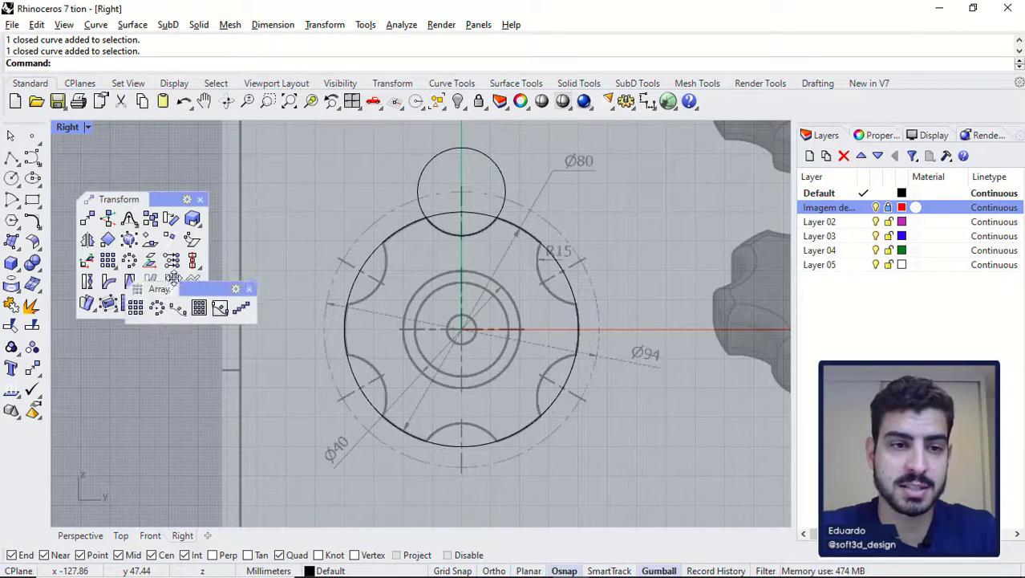
drag(120, 281, 182, 175)
click(200, 199)
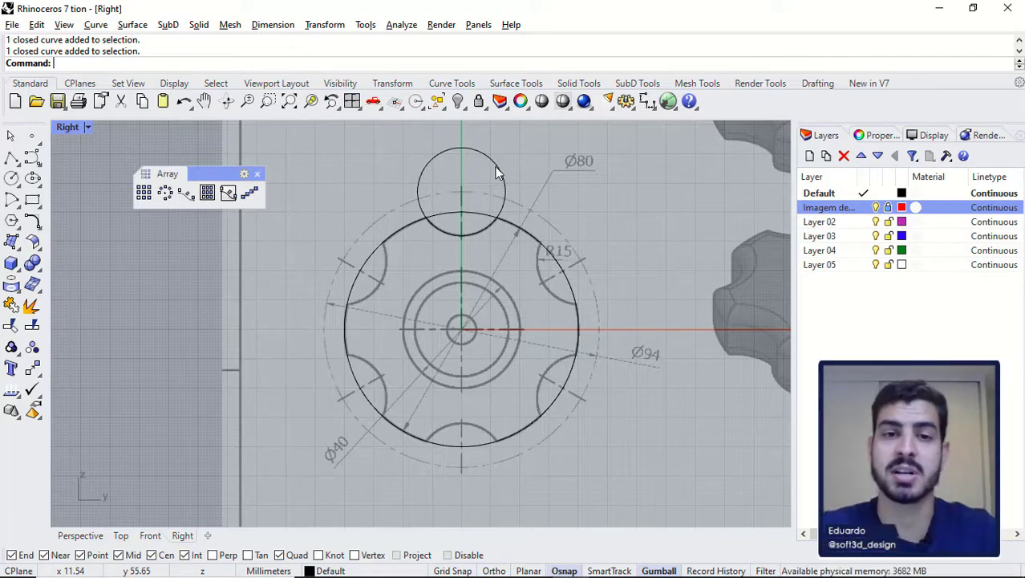
Step: Polar-array the R15 circle around the origin (0) with 6 items over a 360-degree fill angle
click(166, 195)
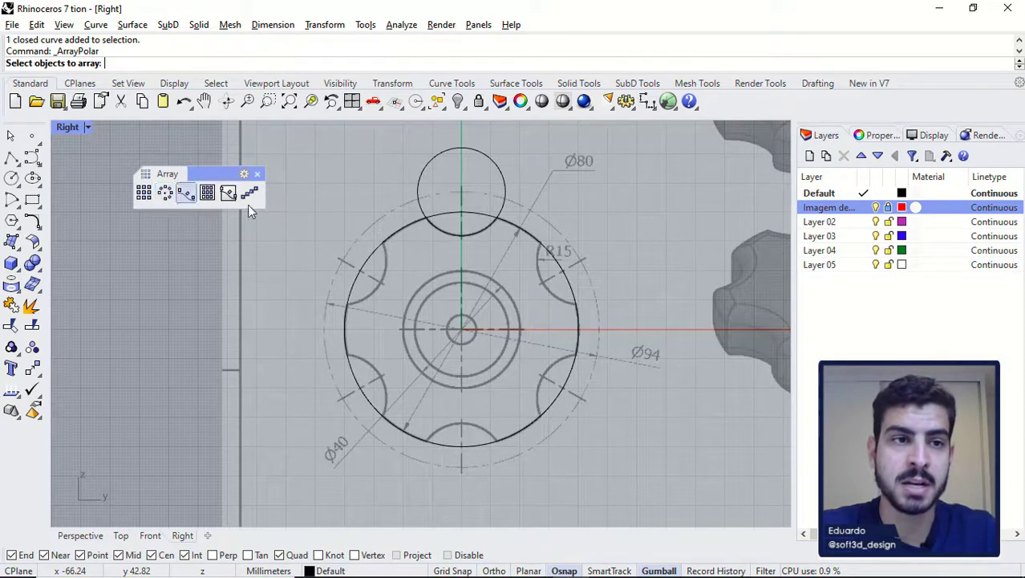
click(425, 182)
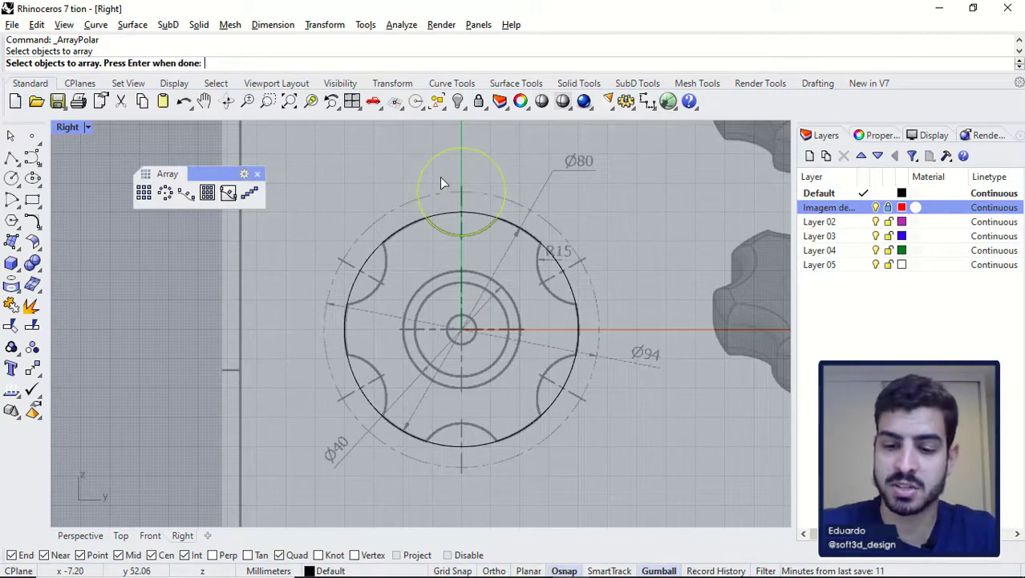
key(Return)
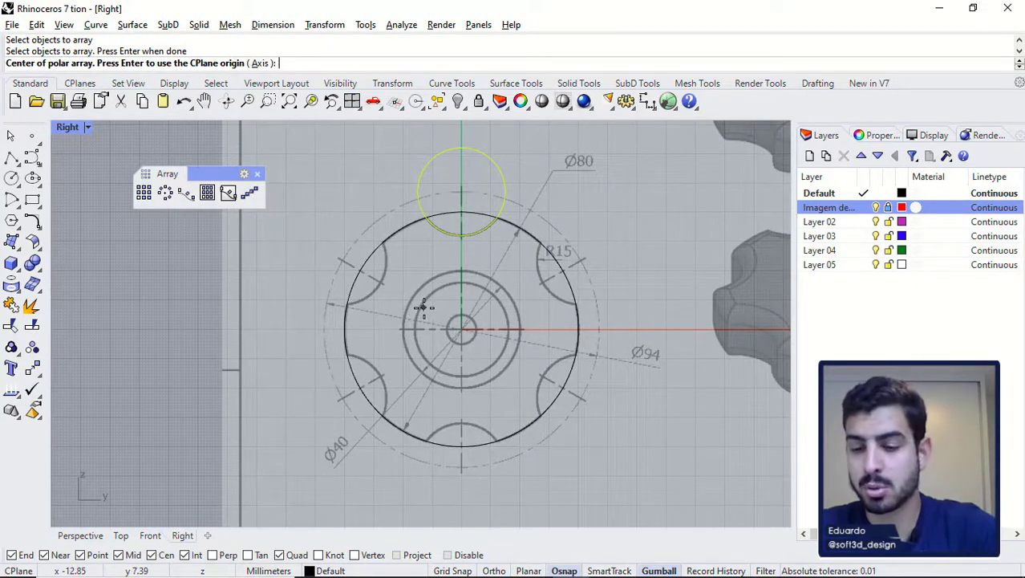
text(0)
key(Return)
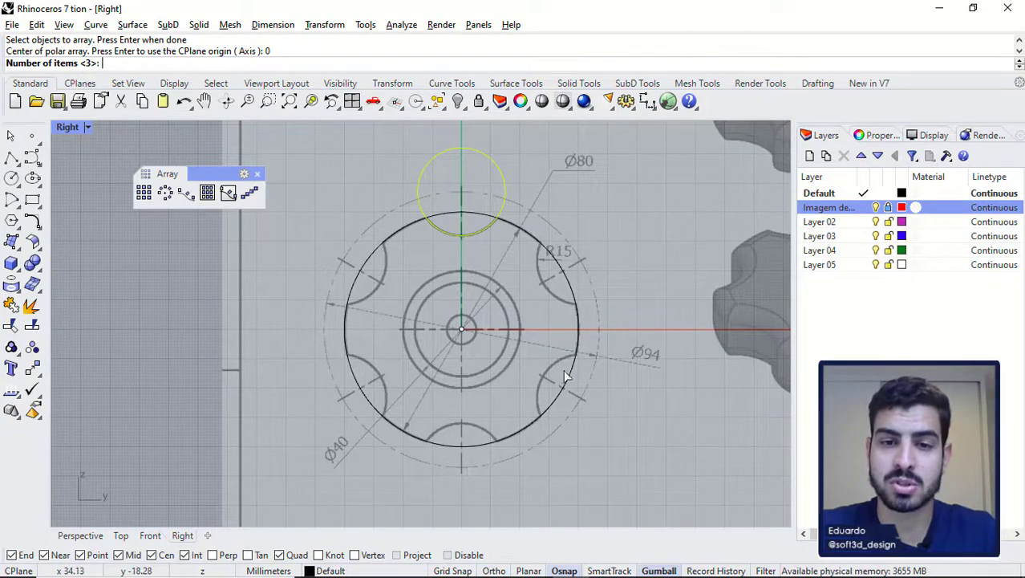
text(6)
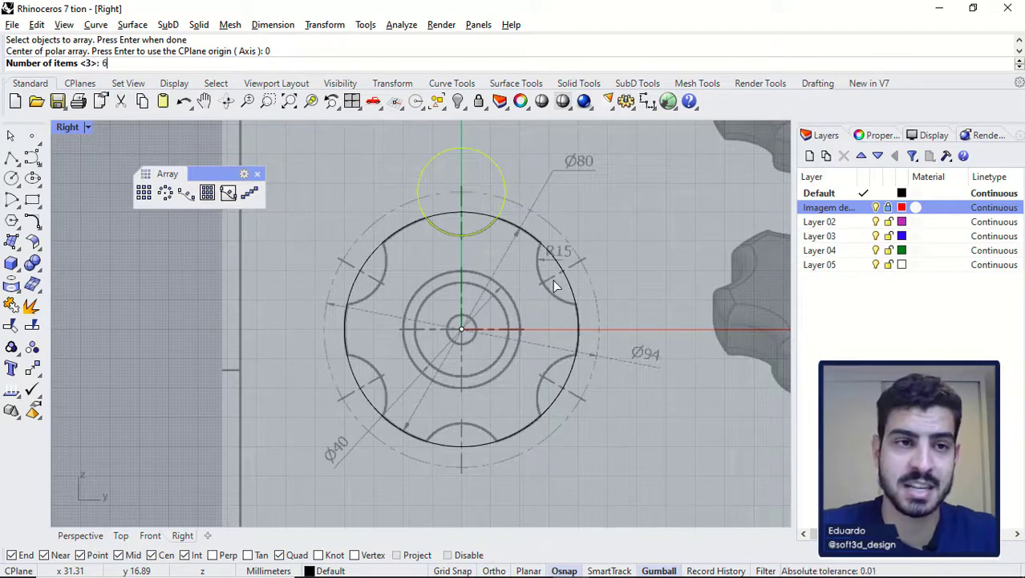
key(Return)
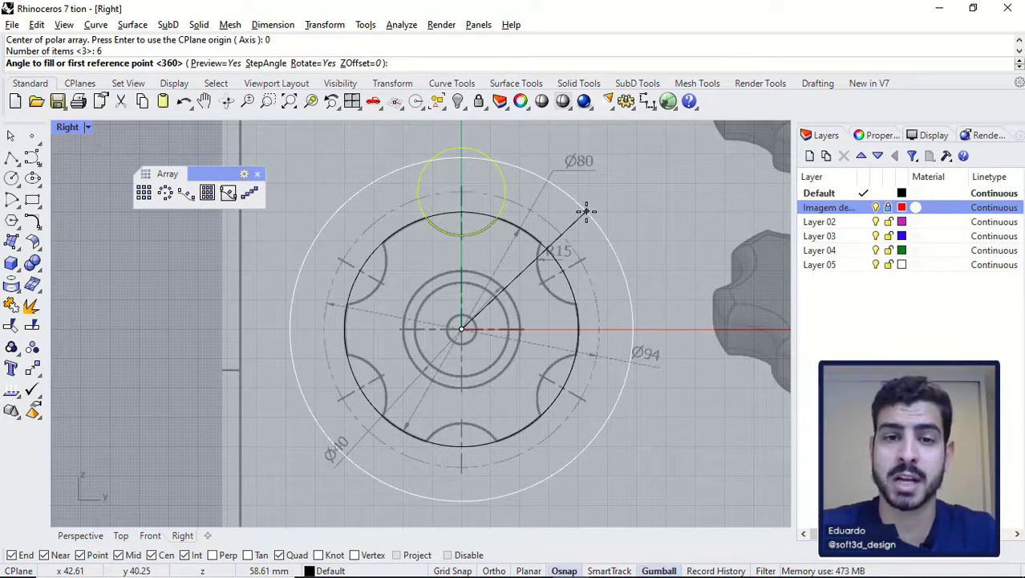
key(Return)
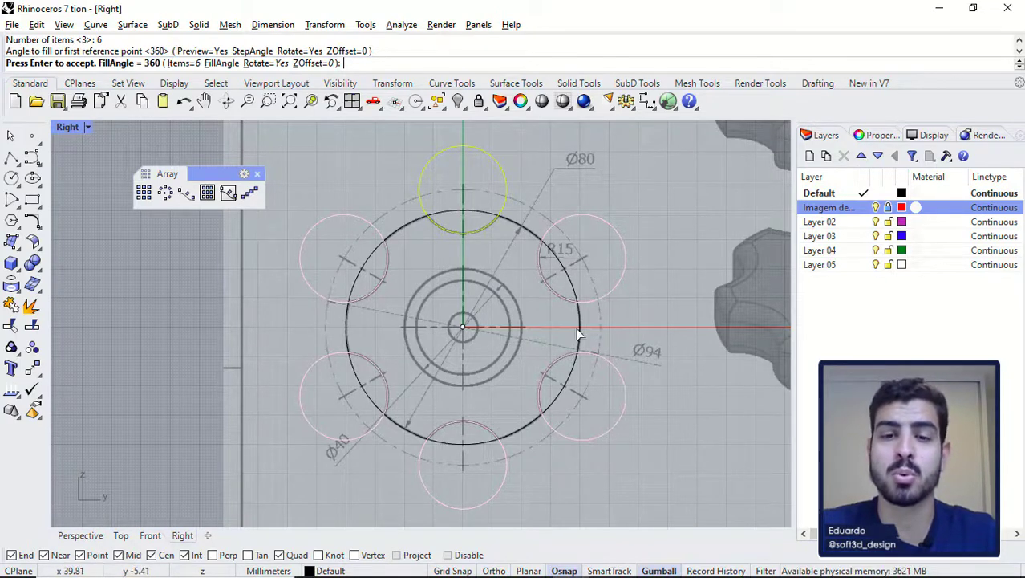
key(Return)
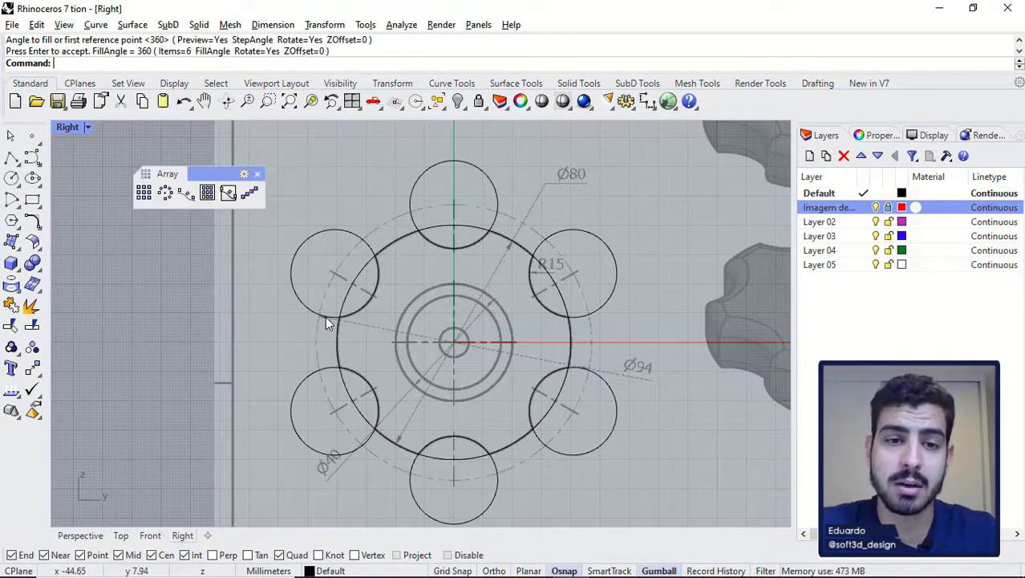
Step: Hide the locked reference image layer and dismiss the floating Array tool set
right_drag(506, 307, 494, 252)
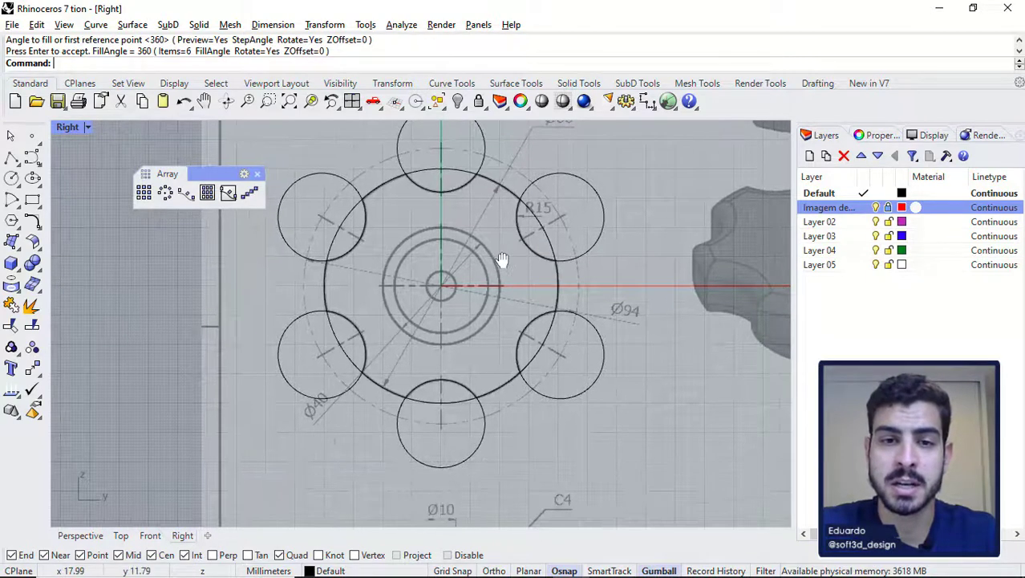
click(875, 207)
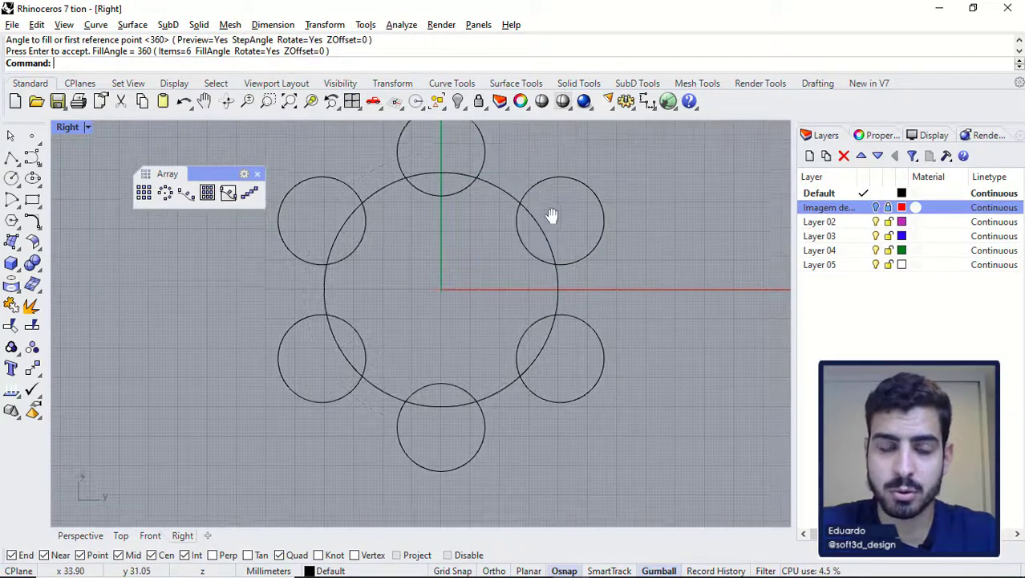
click(258, 176)
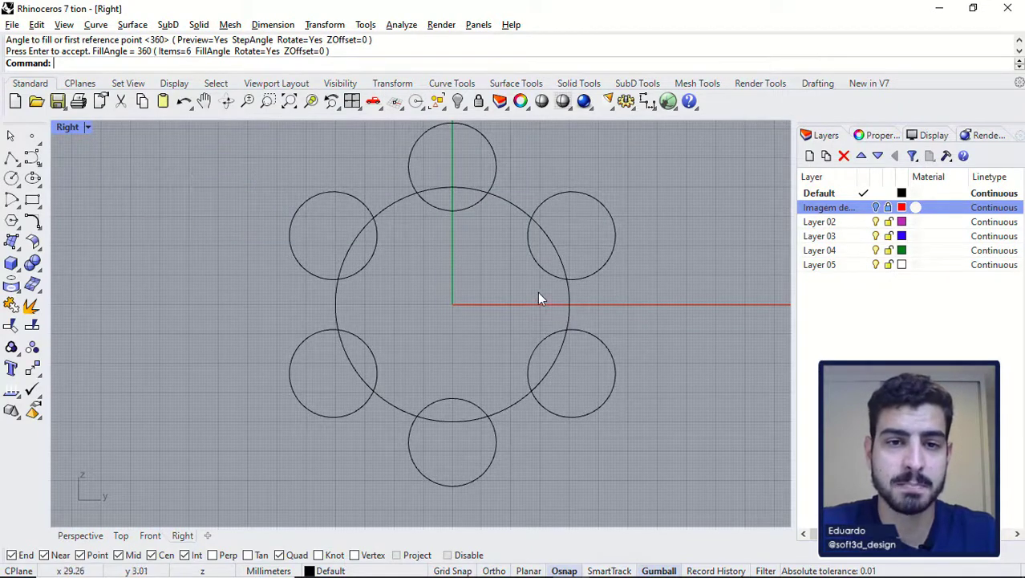
Step: Trim away the outer portions of all six R15 circles, using the Ø80 circle as the cutting object
right_drag(515, 261, 504, 275)
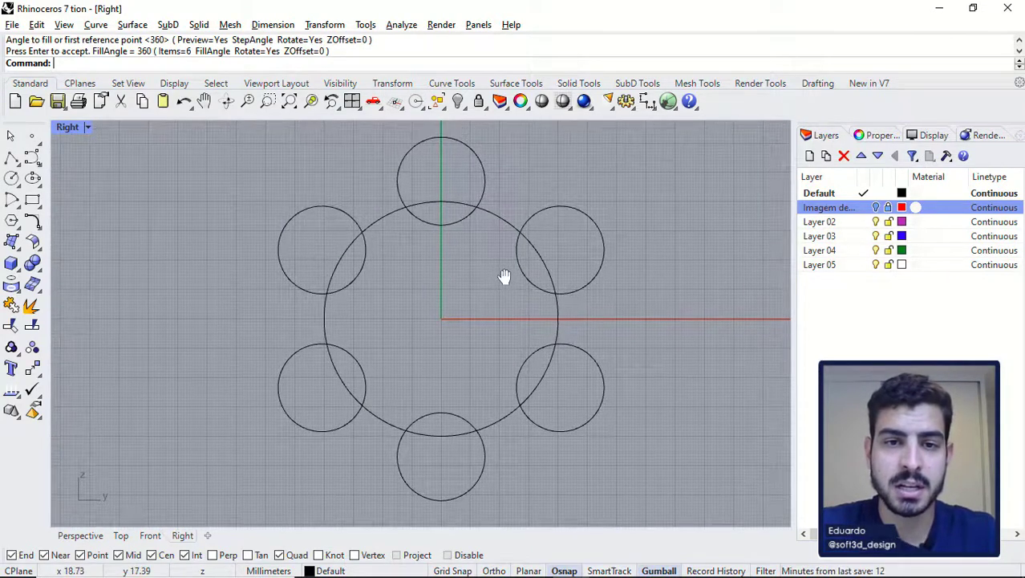
click(10, 327)
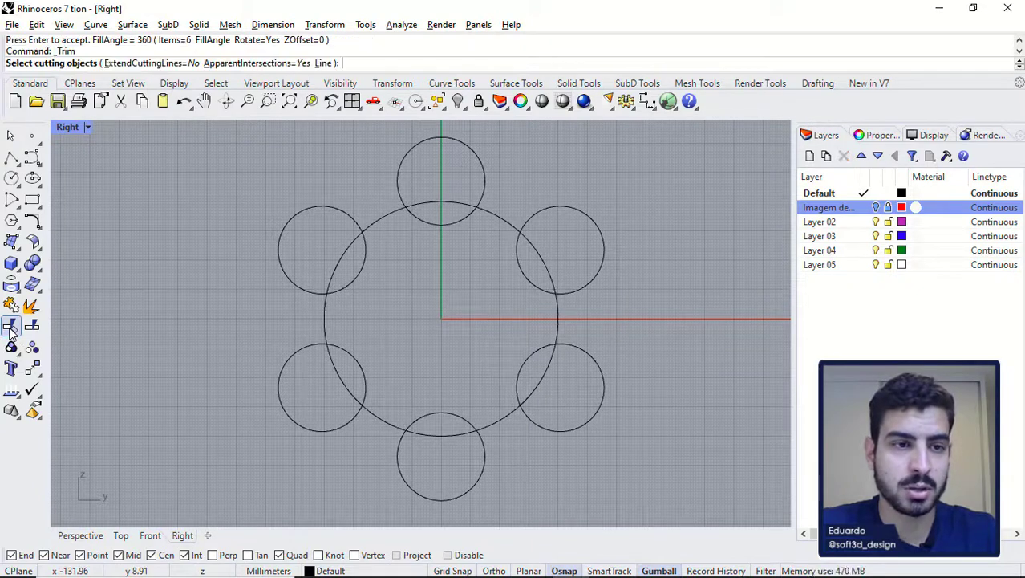
click(390, 220)
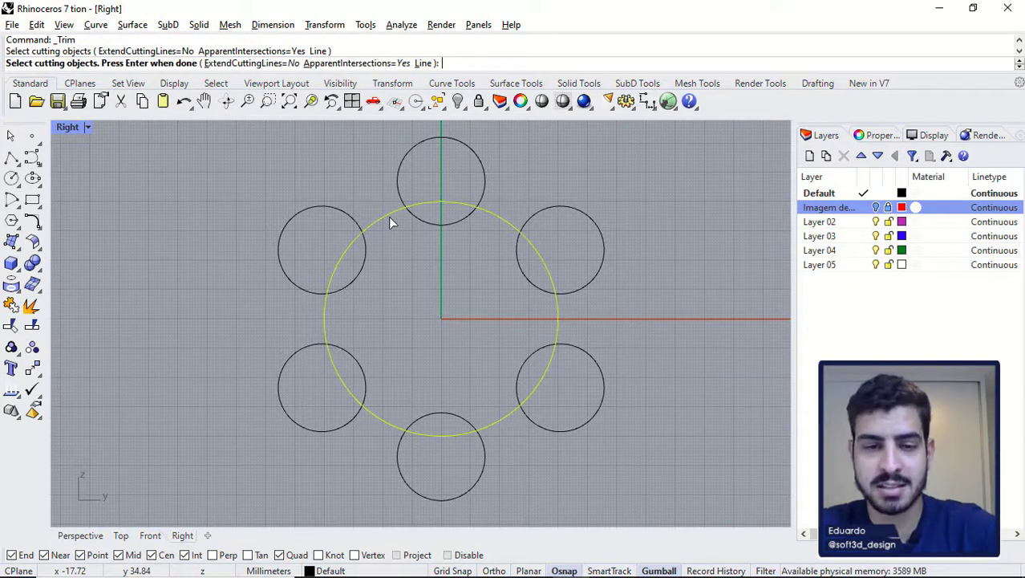
key(Return)
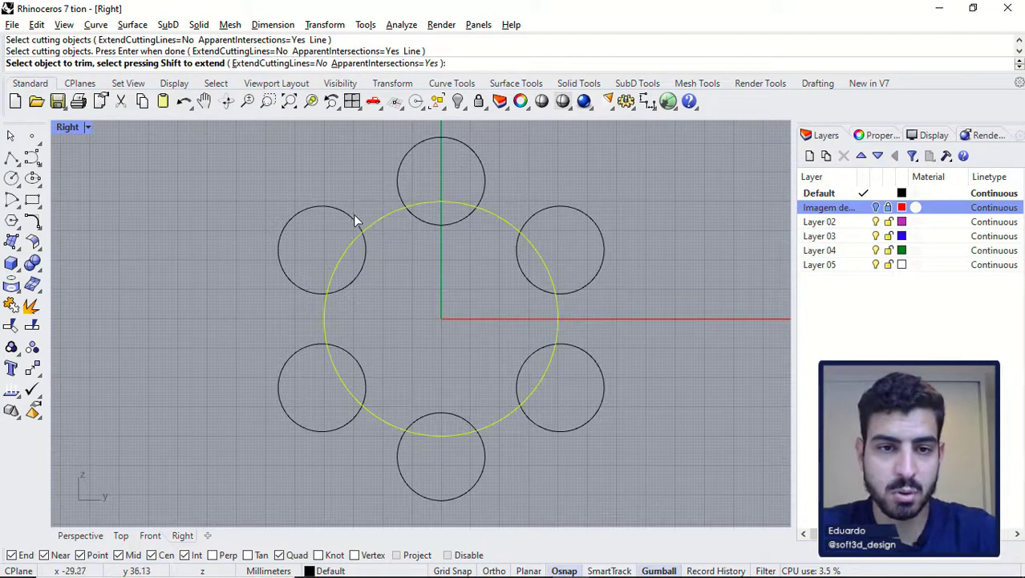
click(354, 220)
click(484, 165)
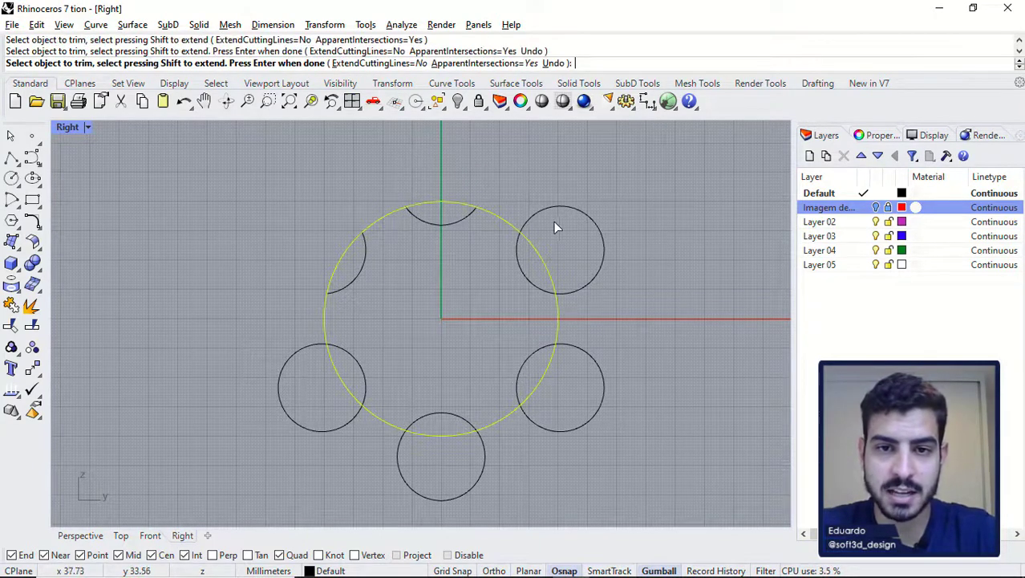
click(600, 240)
click(593, 356)
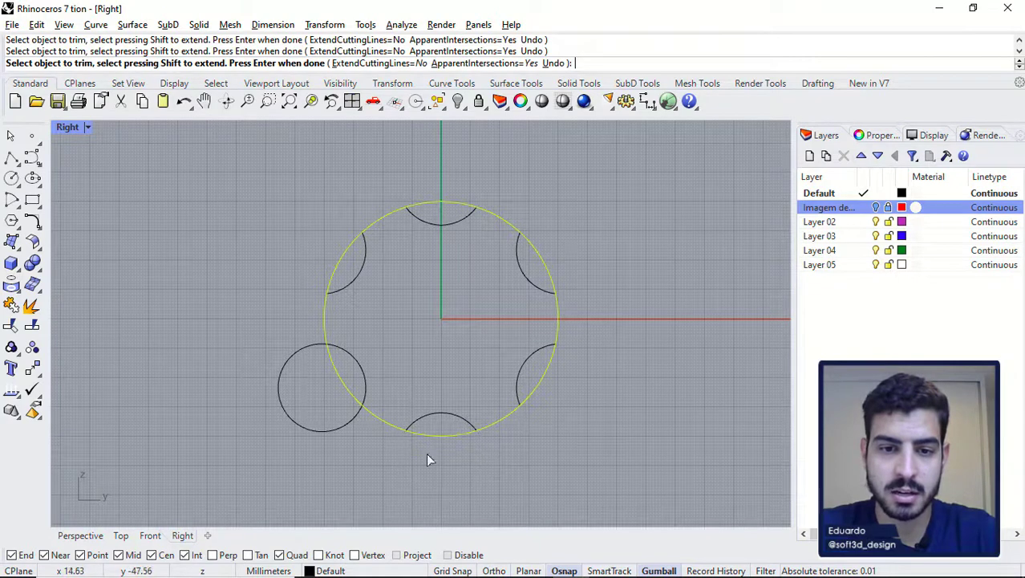
click(300, 418)
key(Return)
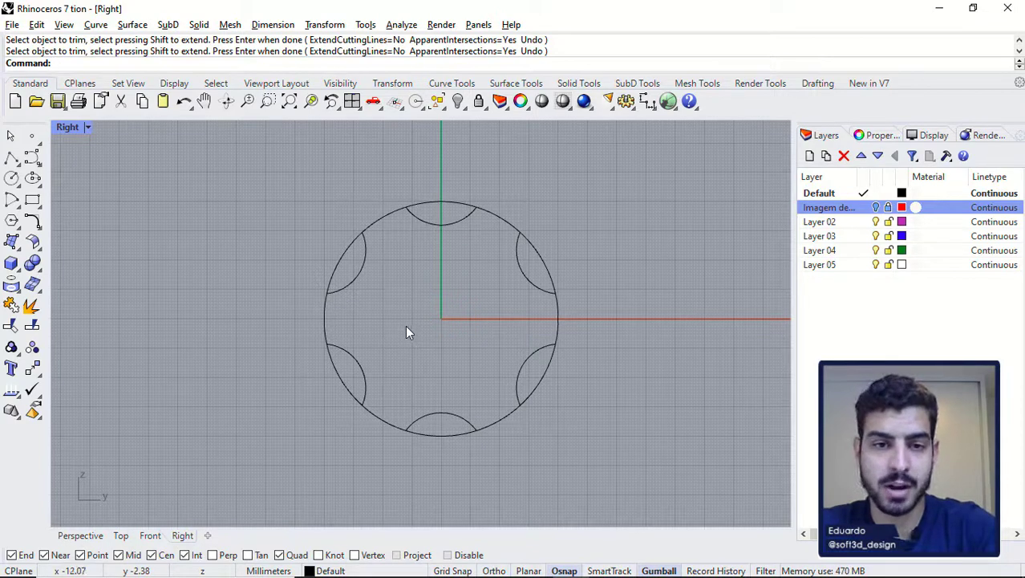
Step: Trim away the six Ø80 circle segments that span the notches, using the six R15 arcs as cutting objects
key(Return)
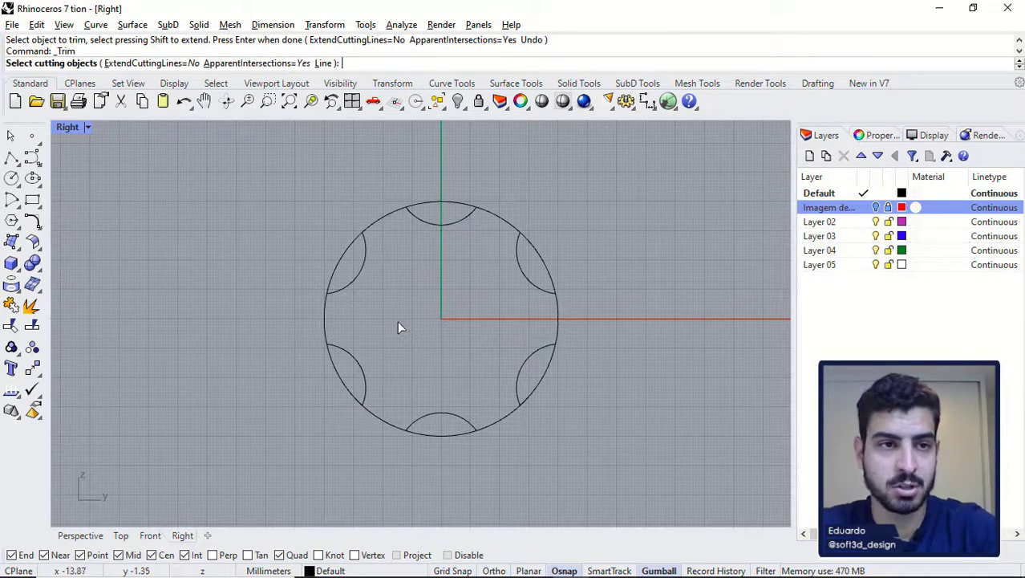
click(353, 353)
click(349, 290)
click(452, 227)
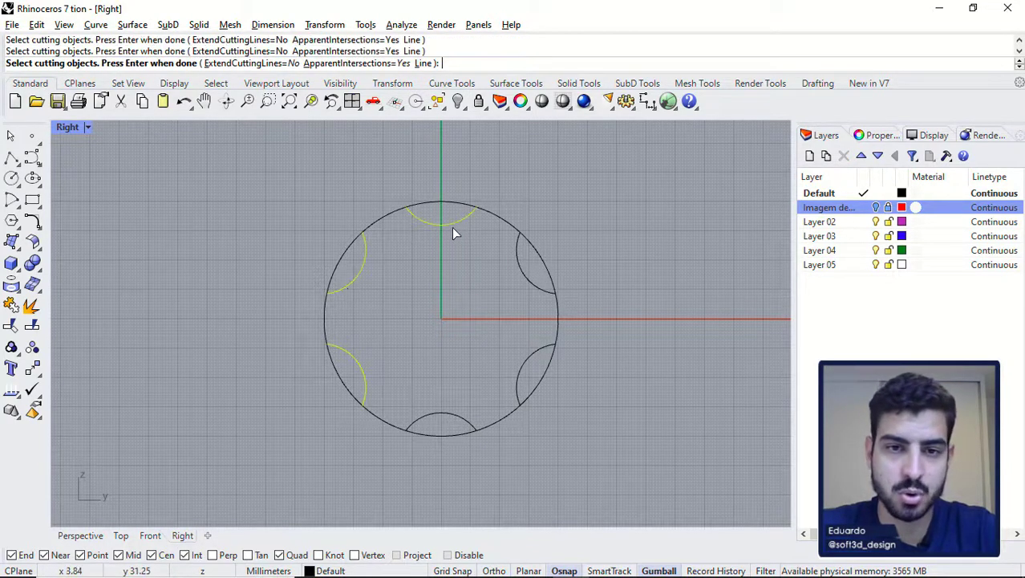
click(520, 263)
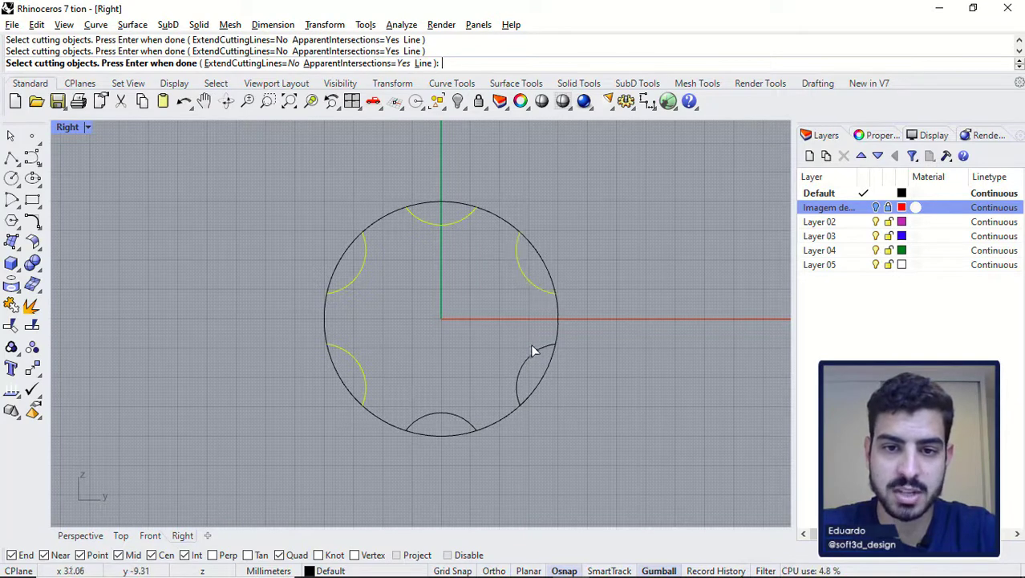
click(464, 417)
key(Return)
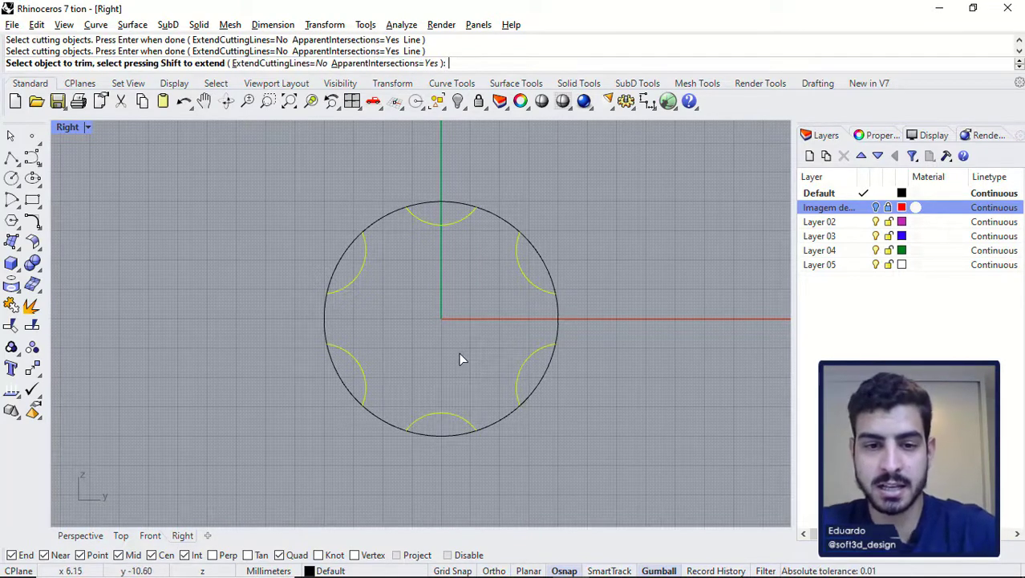
click(442, 437)
click(537, 390)
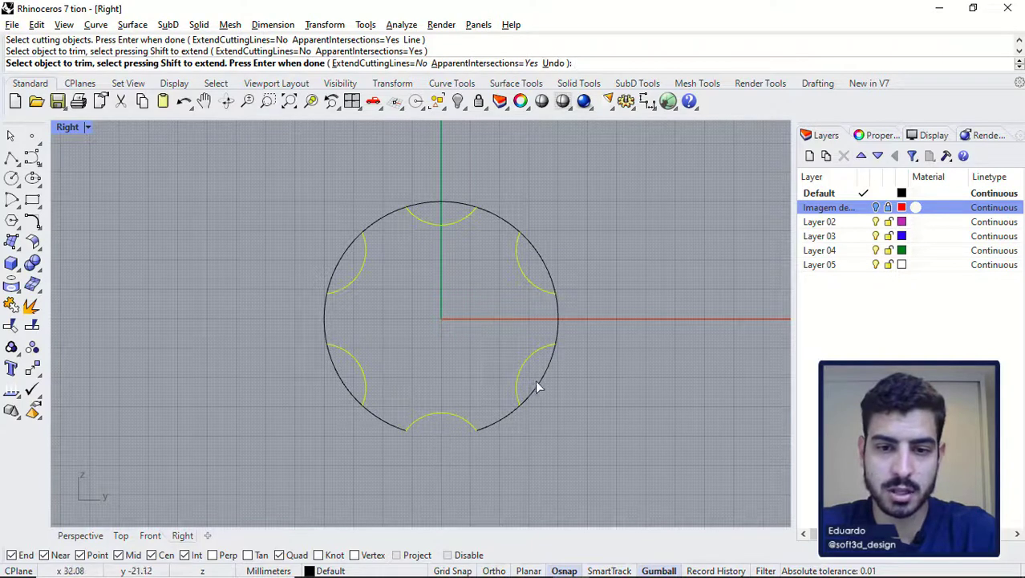
click(552, 264)
click(443, 204)
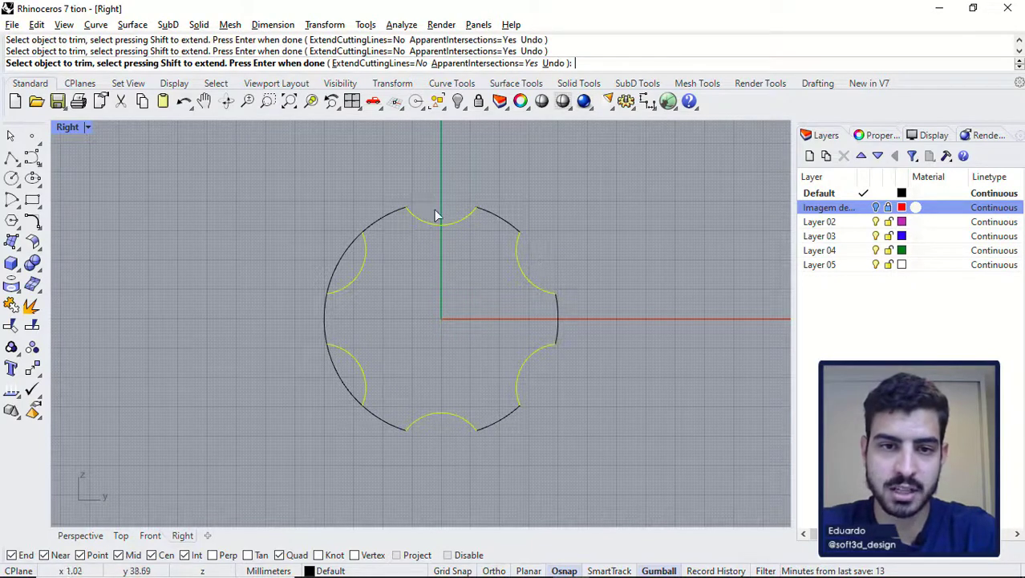
click(345, 269)
click(343, 385)
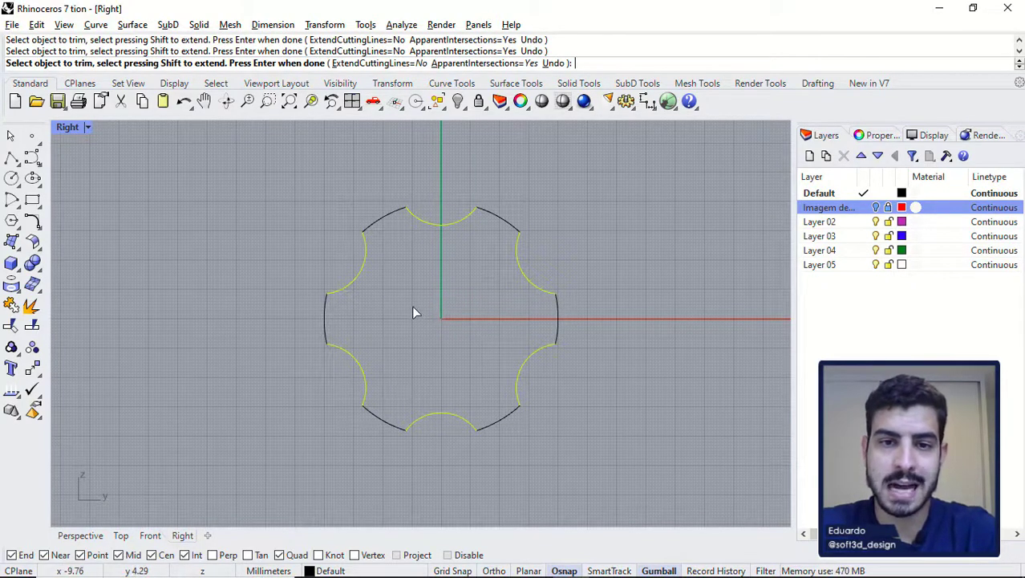
key(Return)
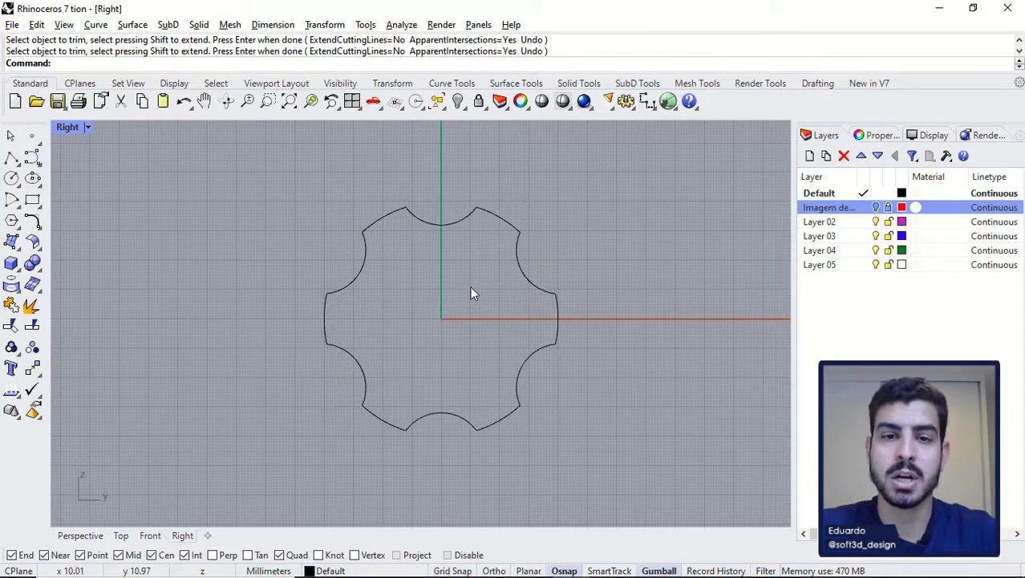
Step: Show the reference image layer again and join all the notched outline's segments into one closed curve
click(875, 207)
scroll(491, 288, down, 1)
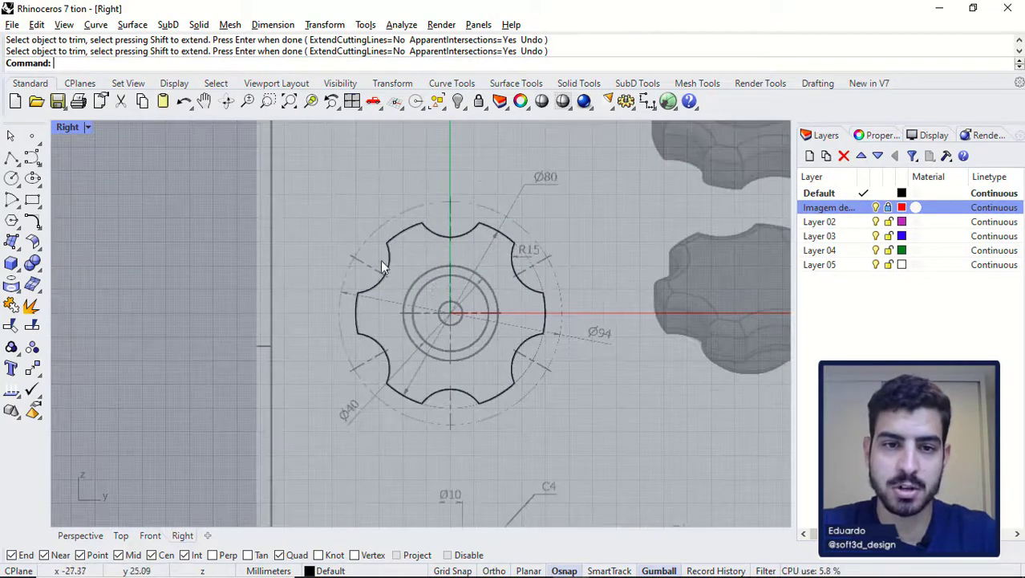
scroll(552, 386, down, 1)
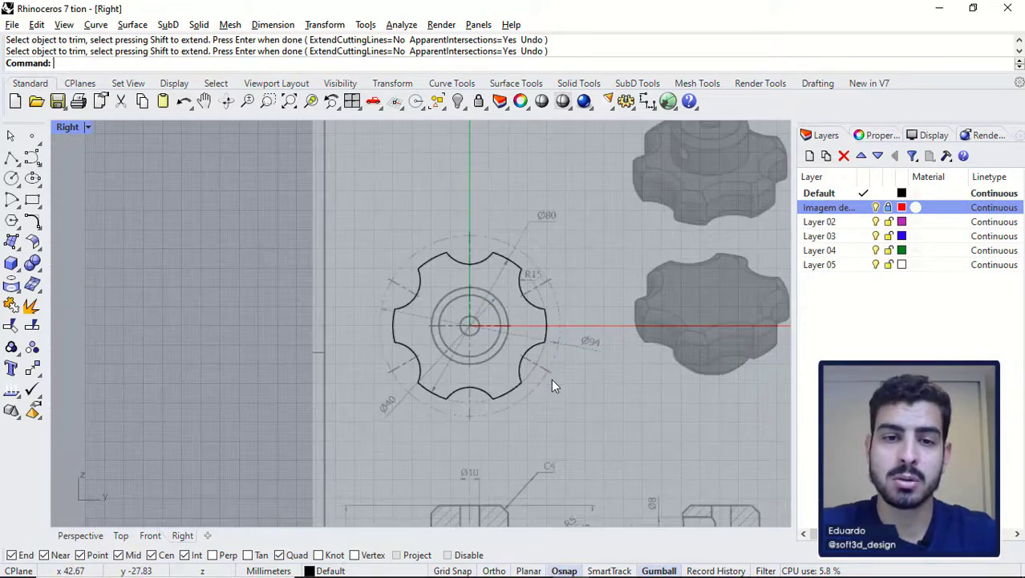
scroll(550, 386, up, 1)
drag(598, 421, 299, 194)
click(32, 305)
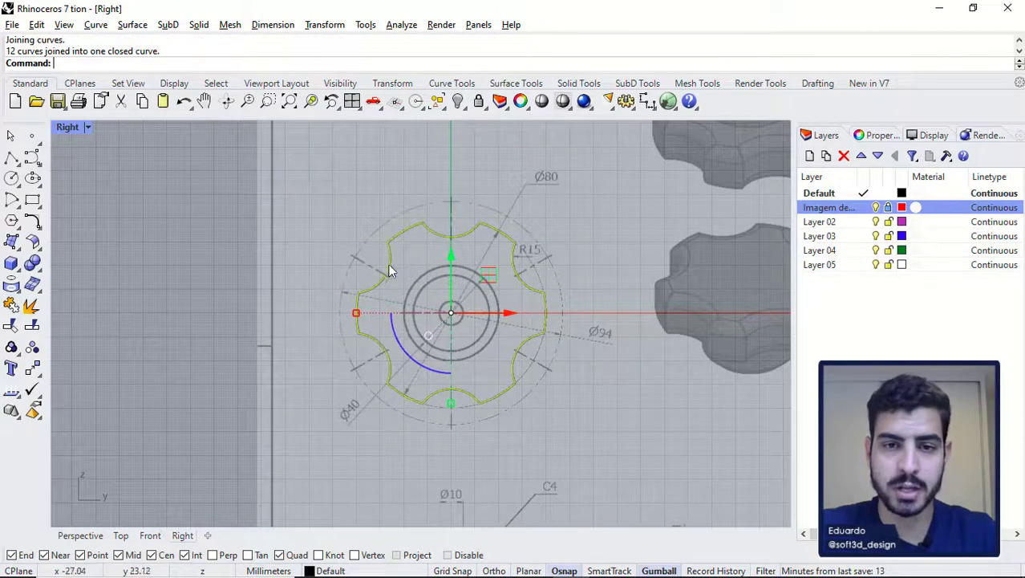
Step: Maximize the Perspective viewport to show the joined outline at an angle
scroll(575, 245, down, 1)
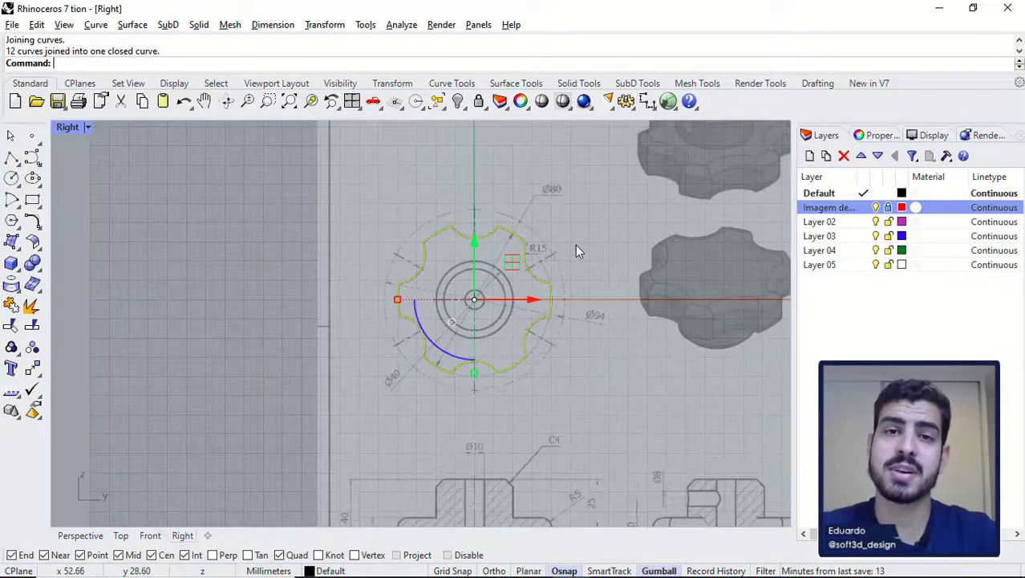
scroll(563, 260, down, 1)
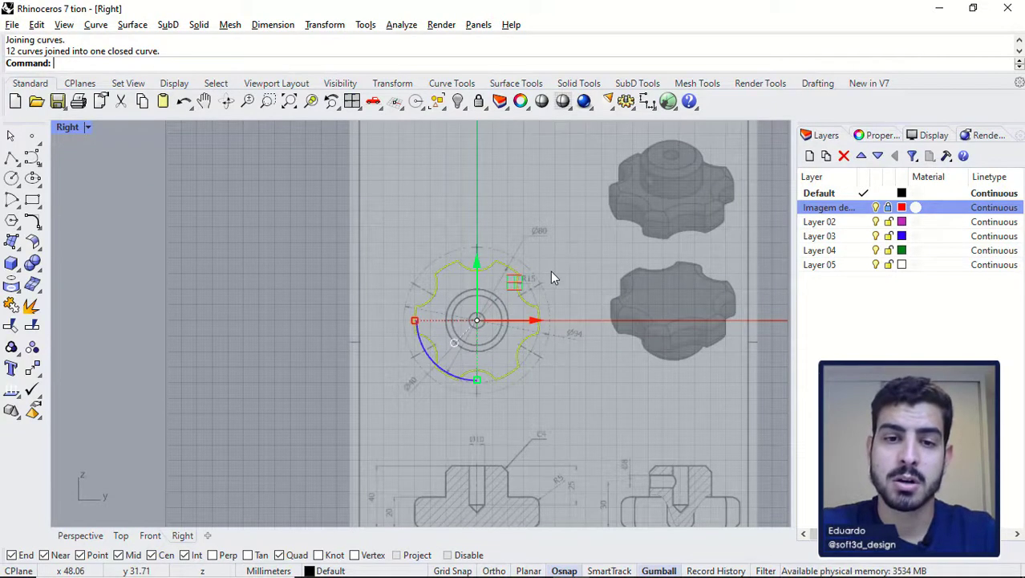
double_click(69, 127)
click(450, 129)
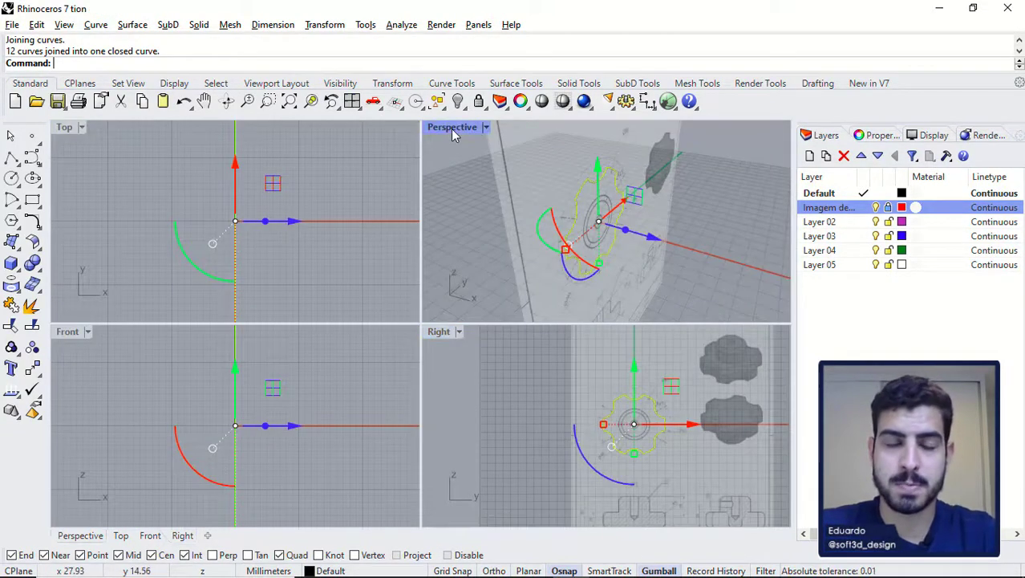
double_click(452, 128)
right_drag(454, 138, 467, 287)
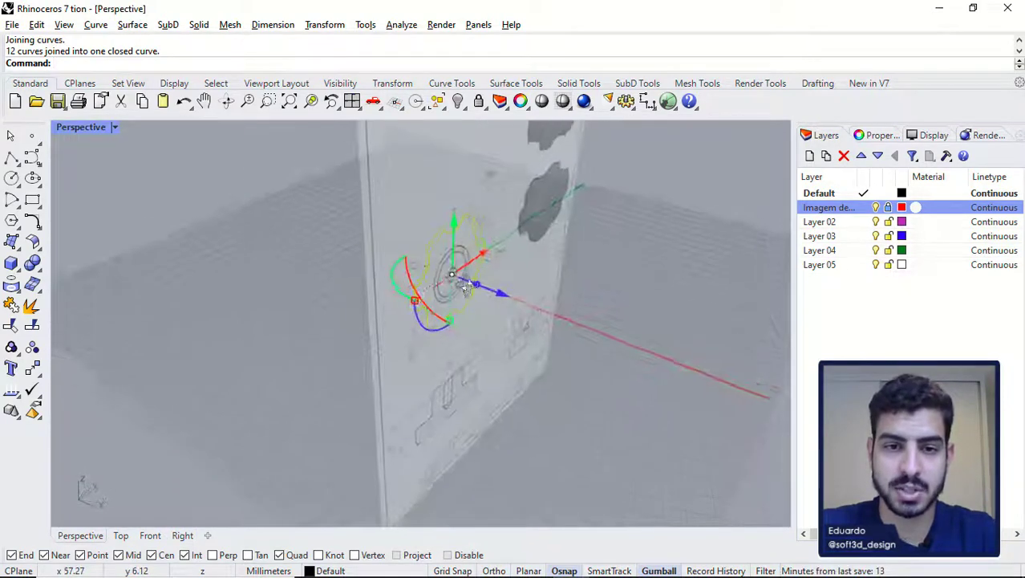
Step: Start a straight extrusion of the joined outline with Solid set to Yes, and set the Perspective display mode to Shaded
click(13, 241)
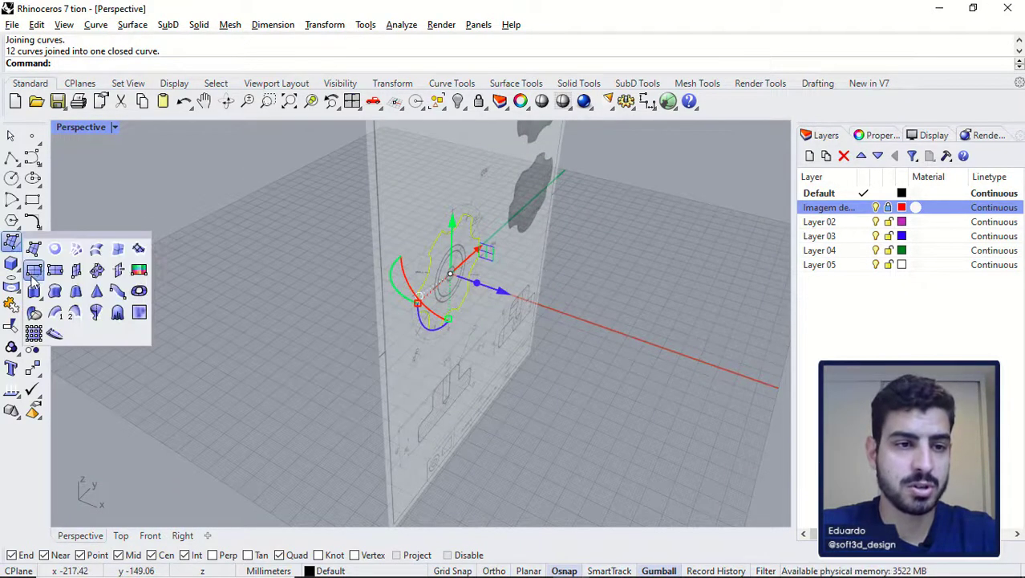
click(35, 289)
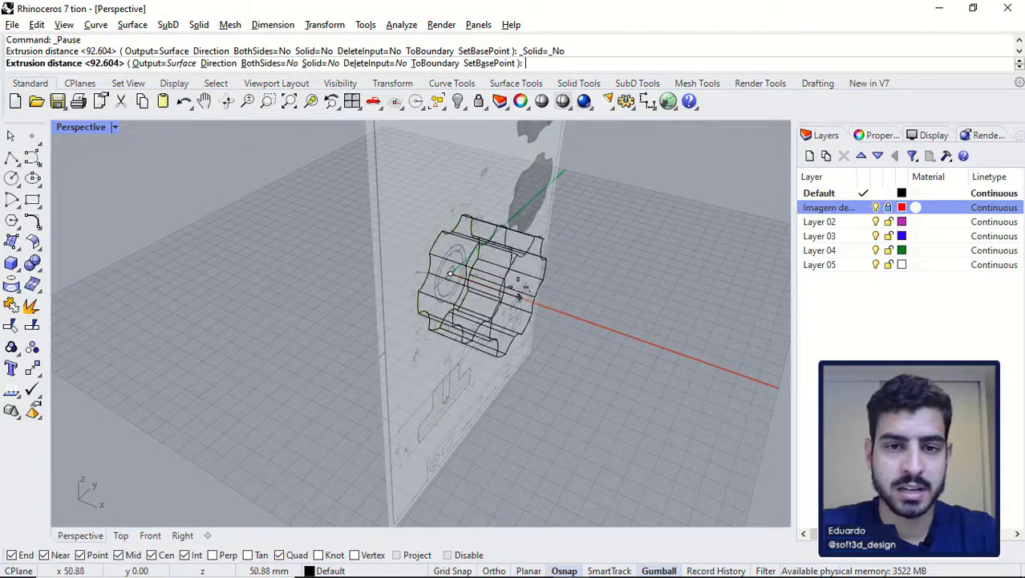
click(319, 63)
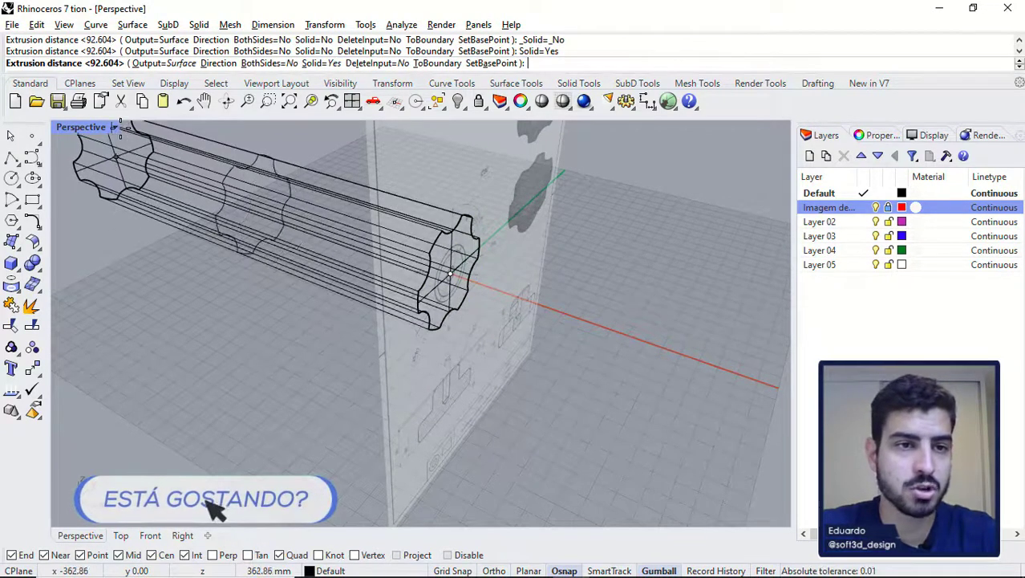
click(115, 126)
click(165, 82)
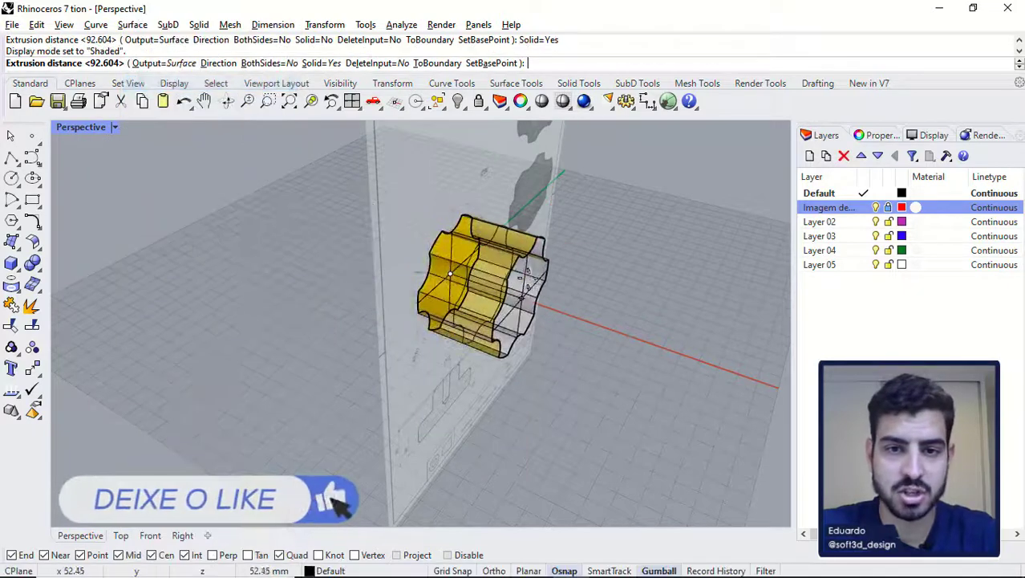
Step: Check the base height in the reference drawing in Photos, then return to Rhinoceros and extrude the outline 20 mm
mouse_move(521, 278)
right_down()
mouse_move(489, 273)
mouse_move(517, 286)
mouse_move(455, 223)
mouse_move(513, 265)
right_up()
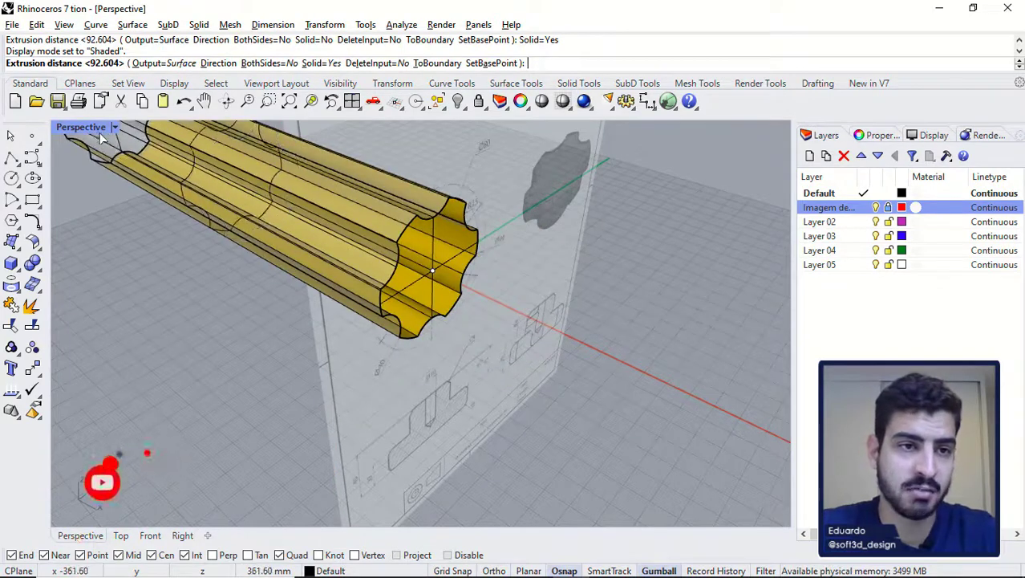
key(alt+Tab)
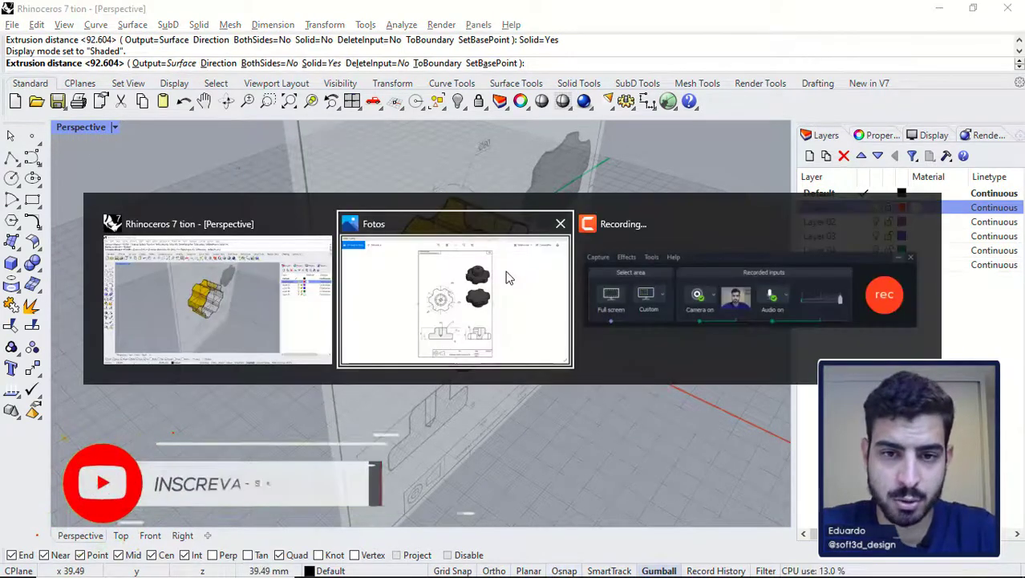
click(506, 277)
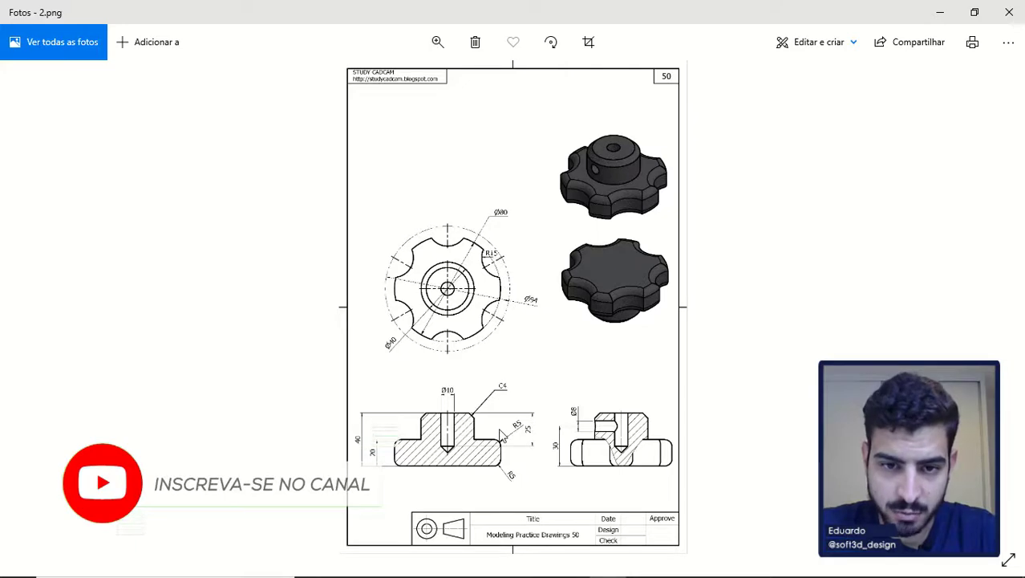
scroll(487, 479, up, 3)
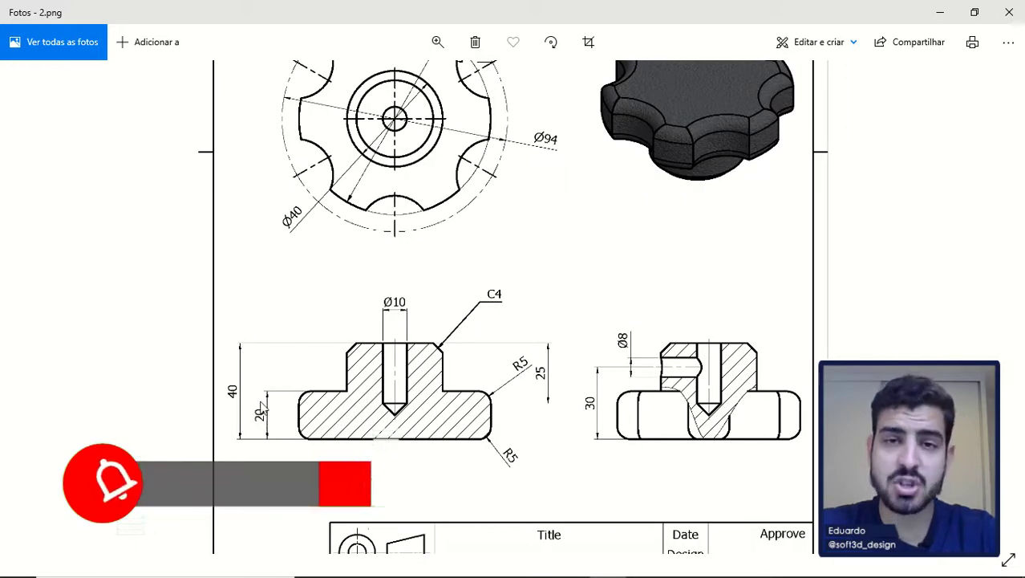
key(alt+Tab)
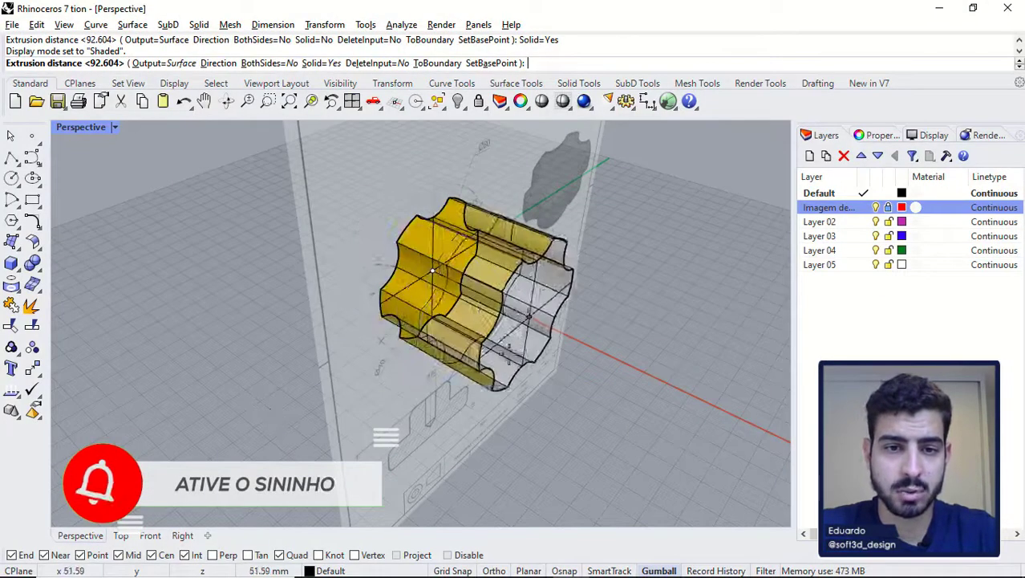
text(20)
key(Return)
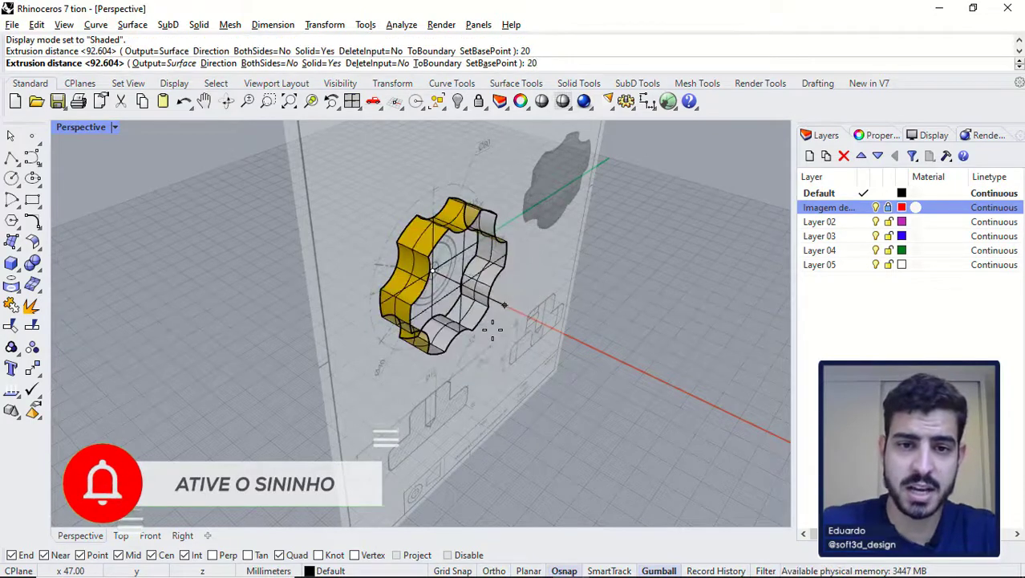
Step: Move the extruded knob solid to Layer 02 and rename that layer Sólidos
right_drag(574, 310, 474, 256)
click(729, 279)
right_drag(601, 277, 500, 303)
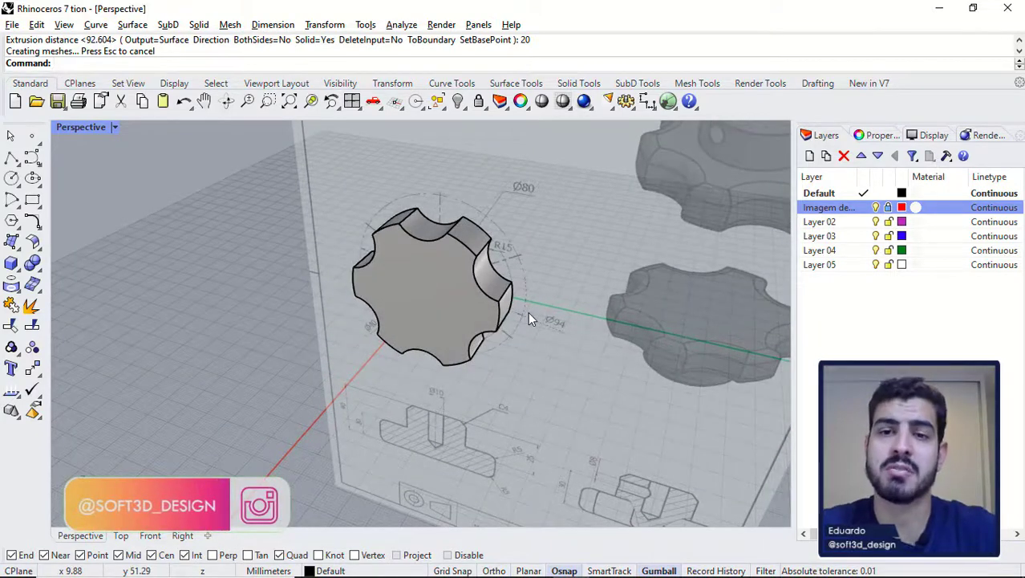
right_drag(527, 311, 590, 207)
right_drag(432, 405, 316, 231)
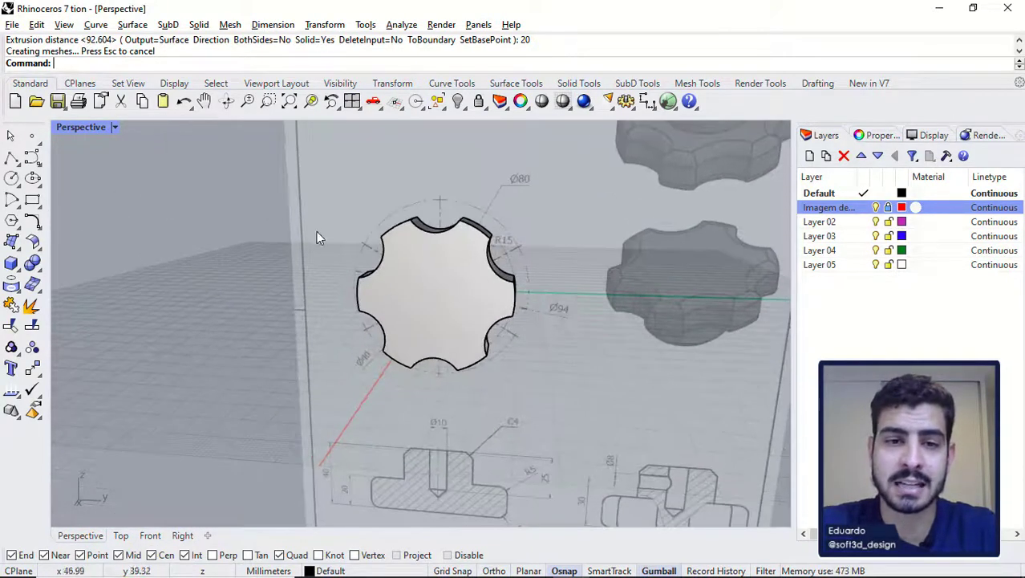
click(403, 295)
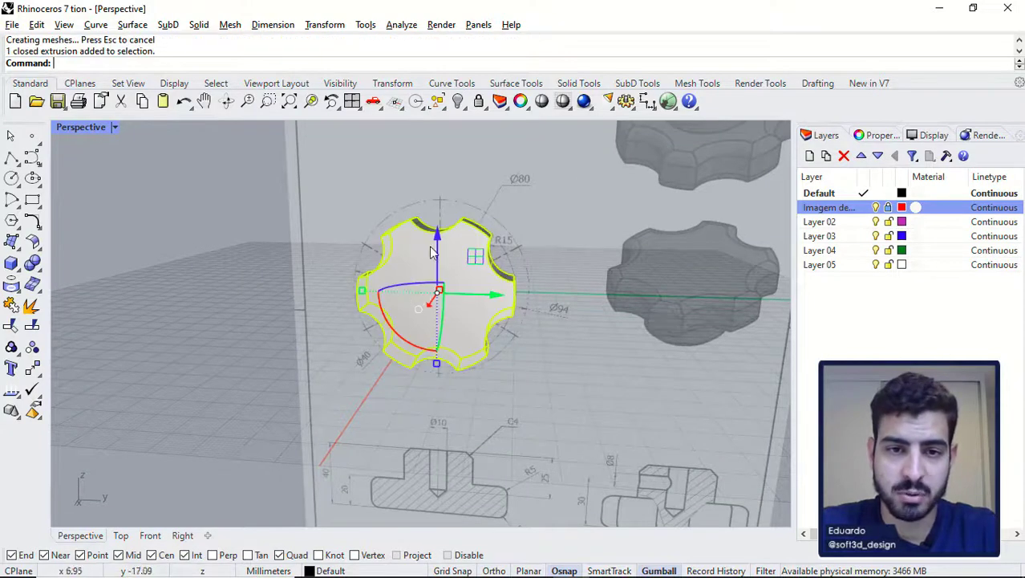
right_click(834, 222)
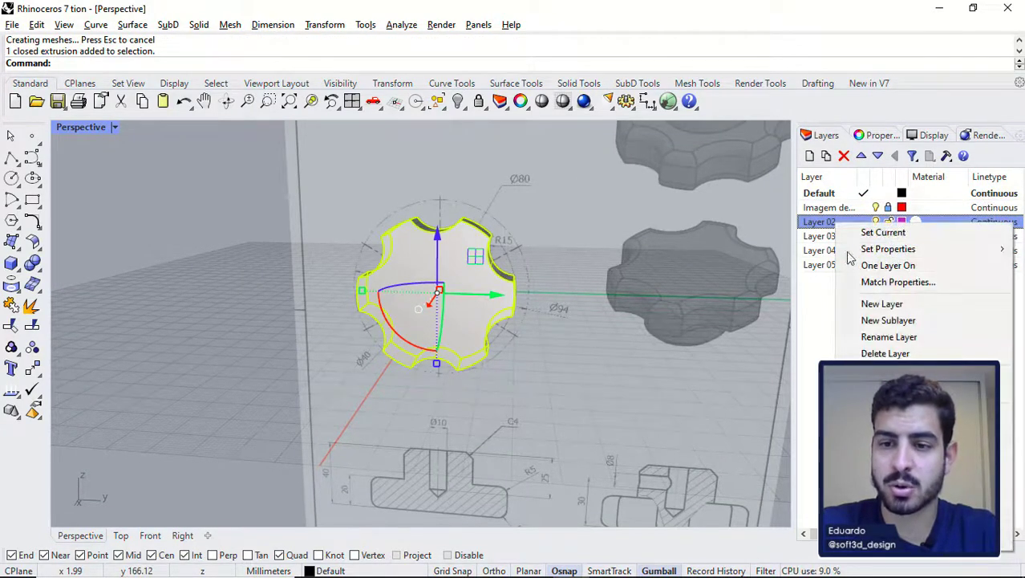
click(922, 485)
click(815, 223)
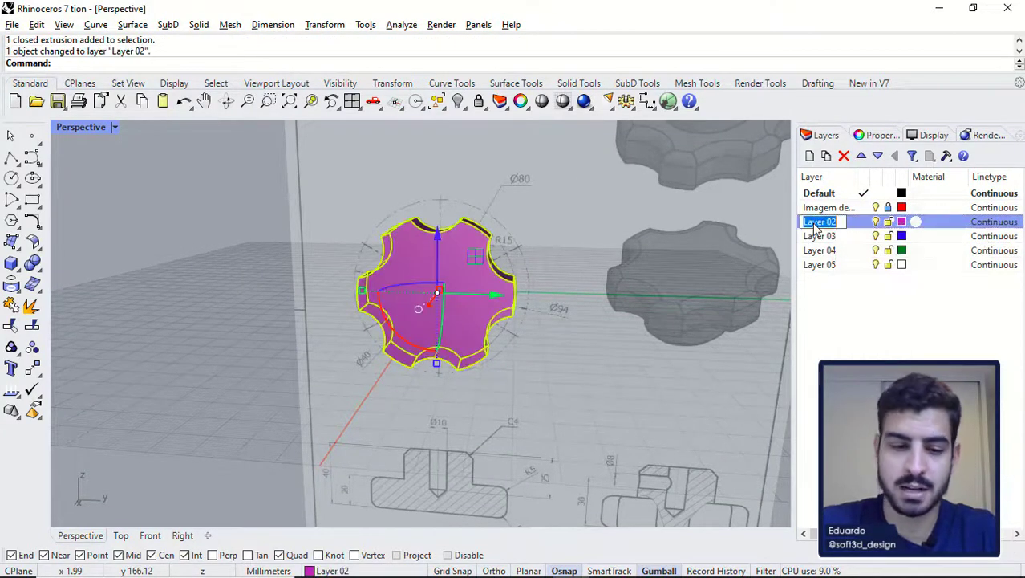
text(Sólidos)
key(Return)
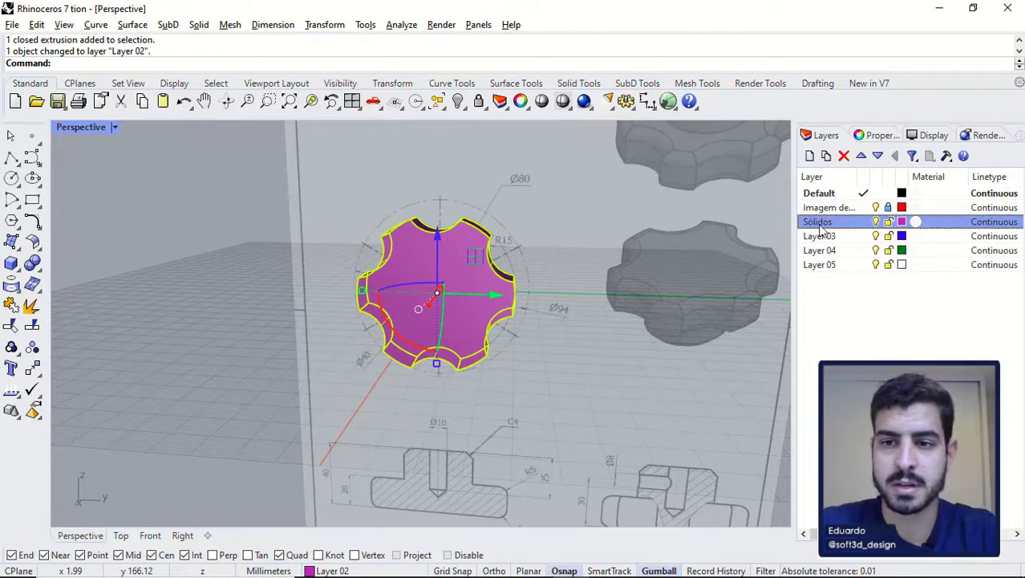
Step: Hide the Sólidos layer, check the outline and drawing in the Right viewport, and return to the four-viewport layout
click(876, 221)
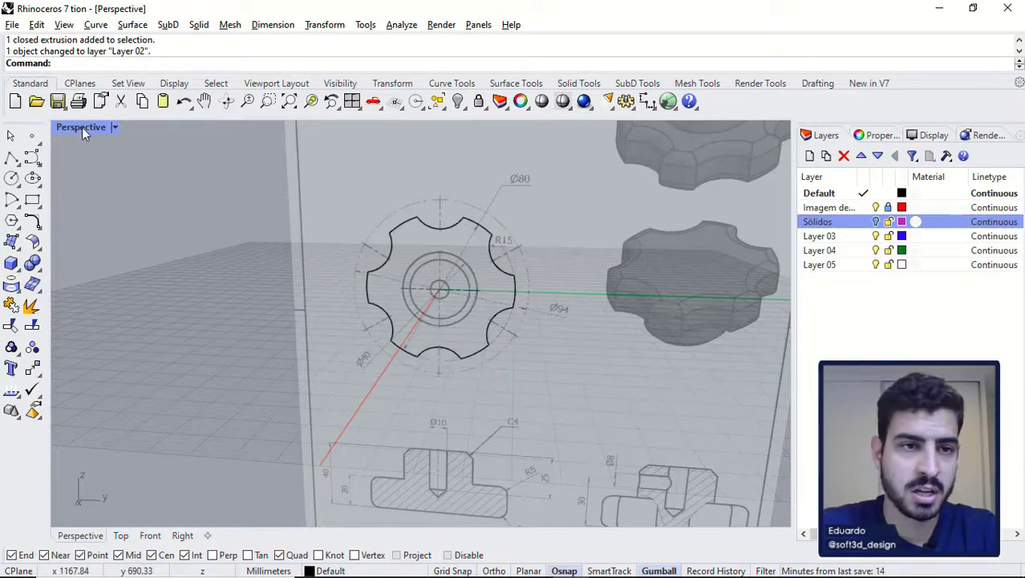
double_click(82, 127)
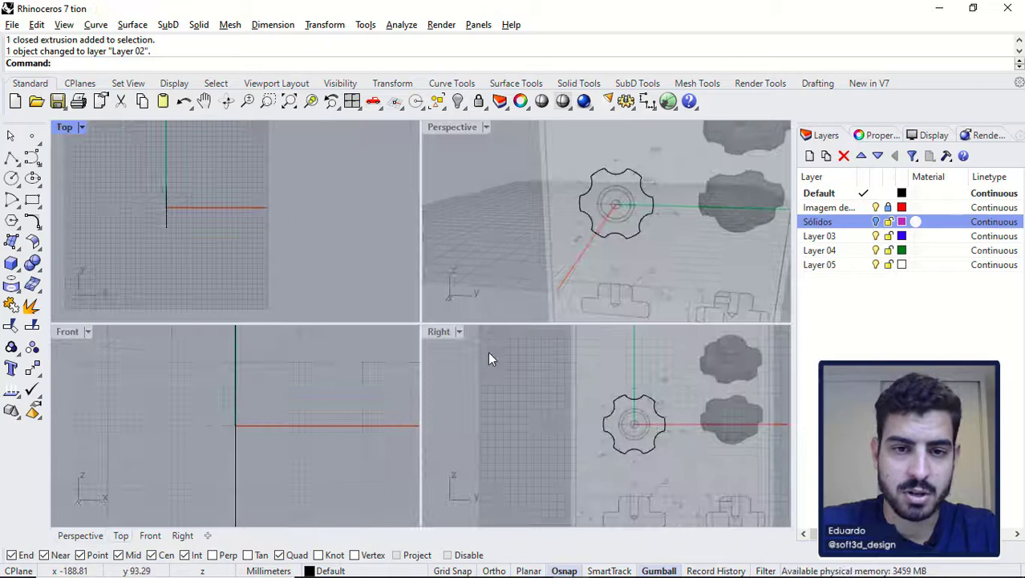
double_click(440, 332)
scroll(448, 345, up, 5)
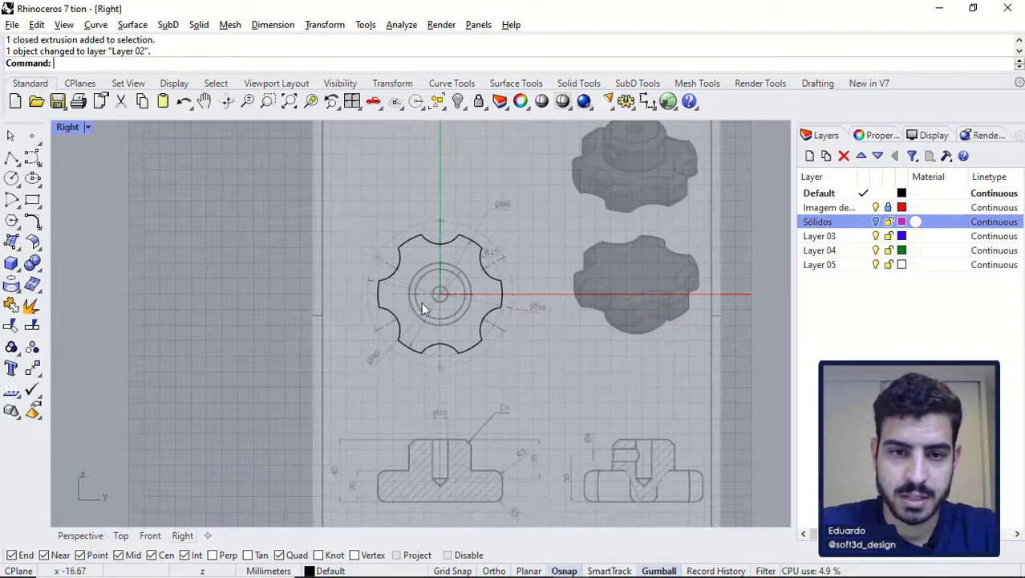
double_click(68, 126)
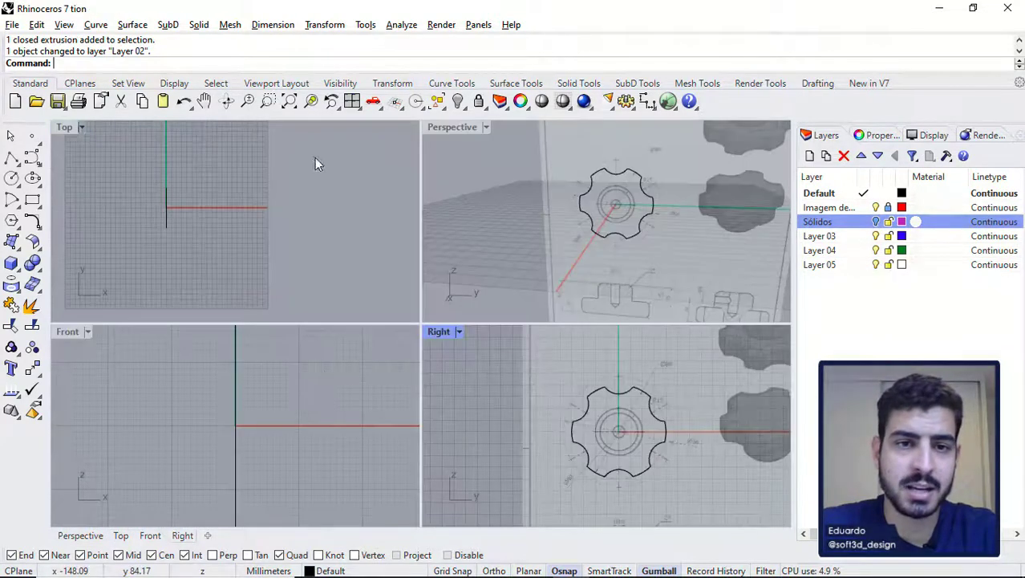
Step: Unlock the Imagem de fundo layer and select the reference image in the Perspective viewport
right_drag(536, 228, 627, 258)
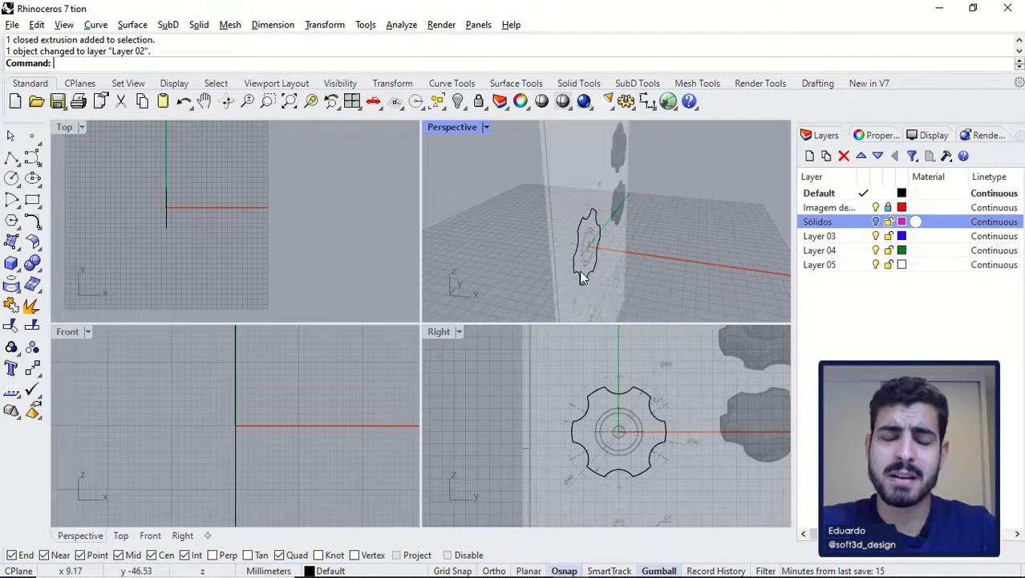
scroll(580, 271, down, 4)
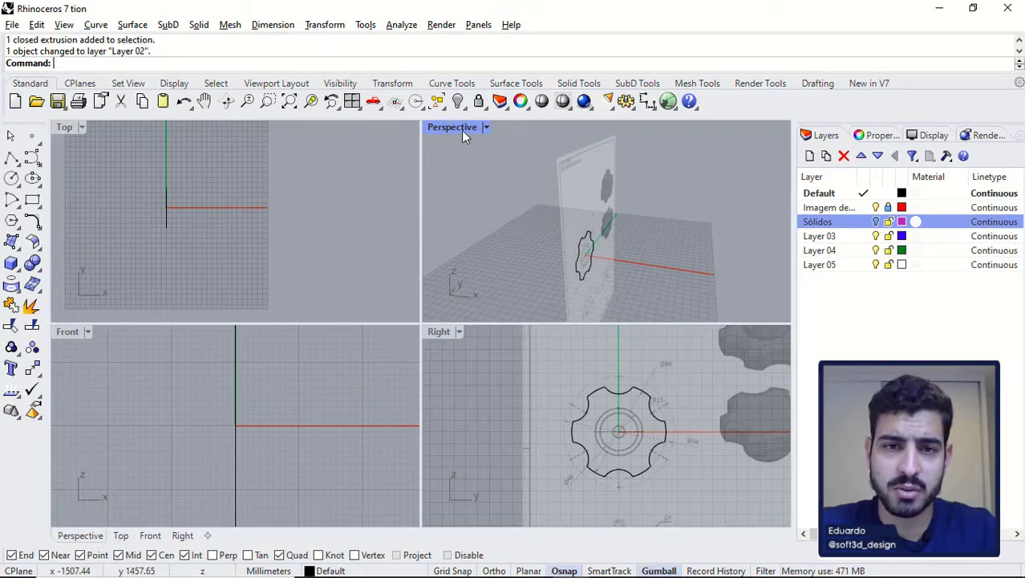
click(859, 207)
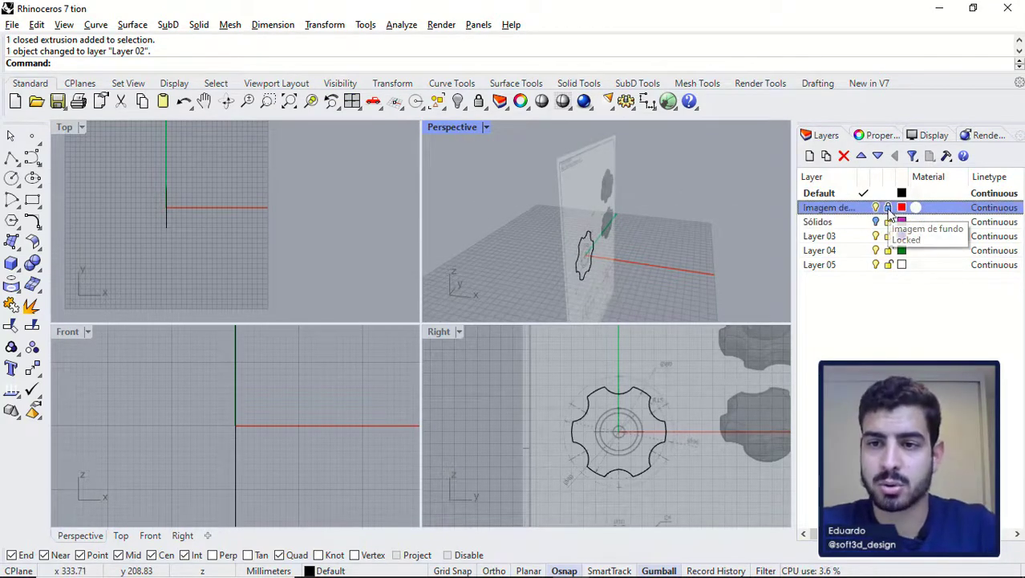
right_drag(633, 230, 604, 258)
click(604, 259)
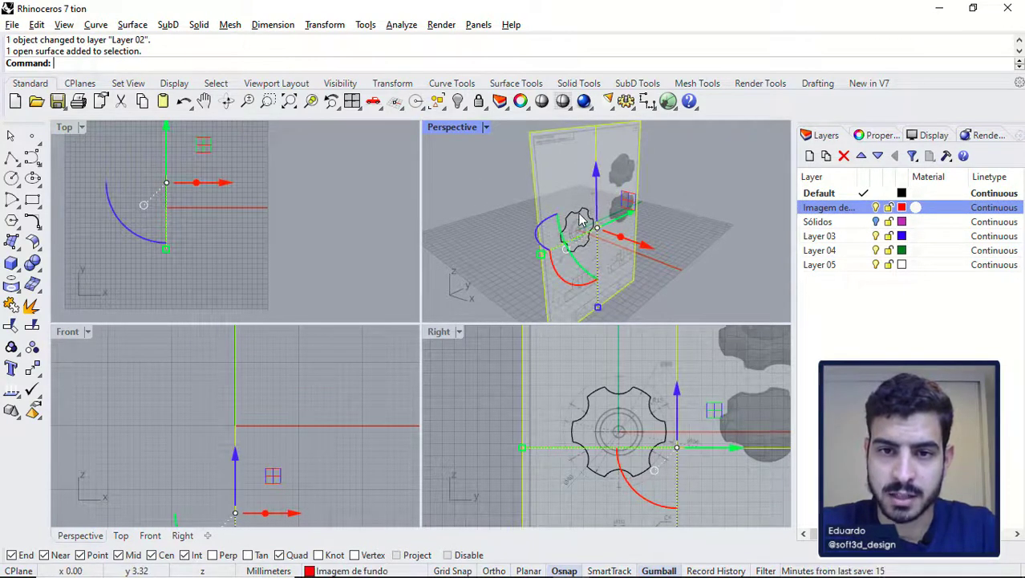
Step: Add the lobed outline to the selection, show the Sólidos layer, and include the extruded knob as well
shift+click(581, 221)
click(876, 221)
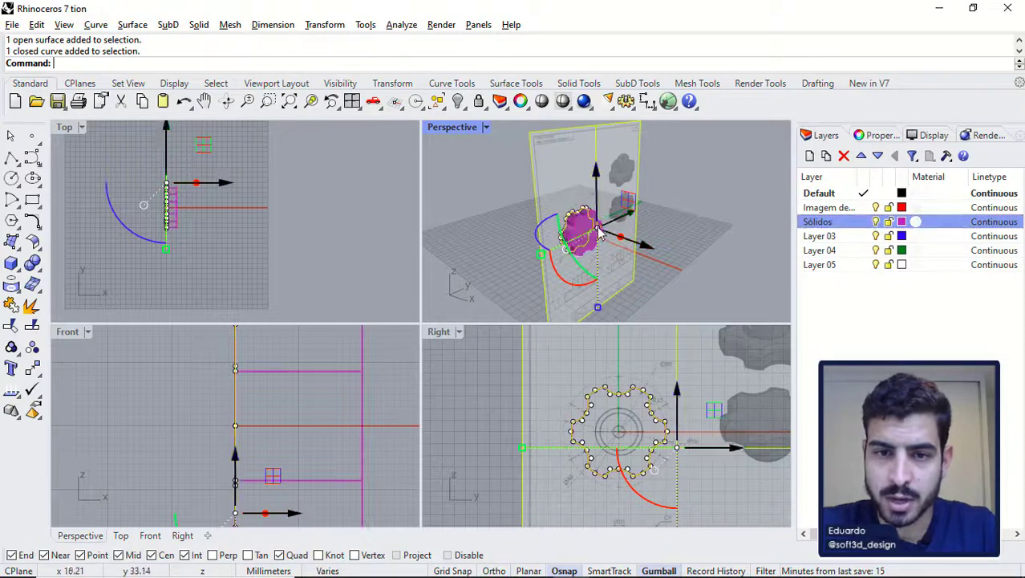
scroll(599, 233, up, 6)
shift+click(572, 227)
scroll(572, 227, down, 6)
right_drag(572, 226, 621, 234)
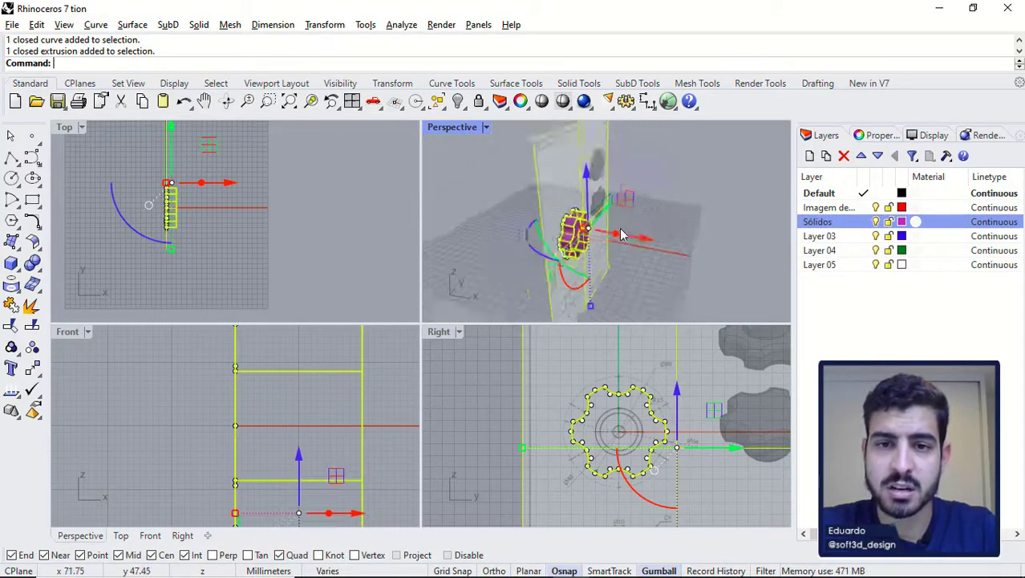
scroll(621, 230, down, 2)
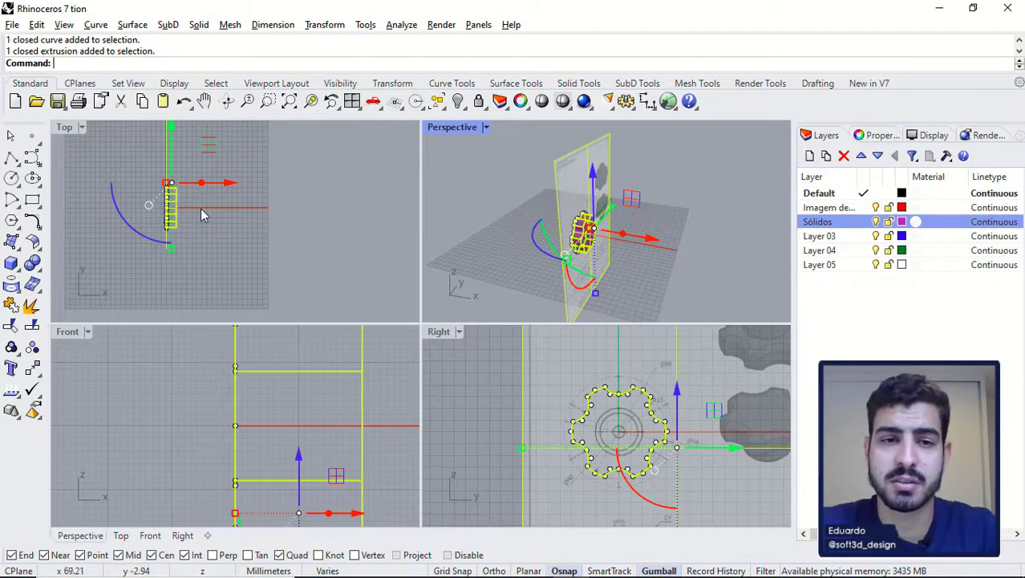
right_drag(615, 241, 593, 233)
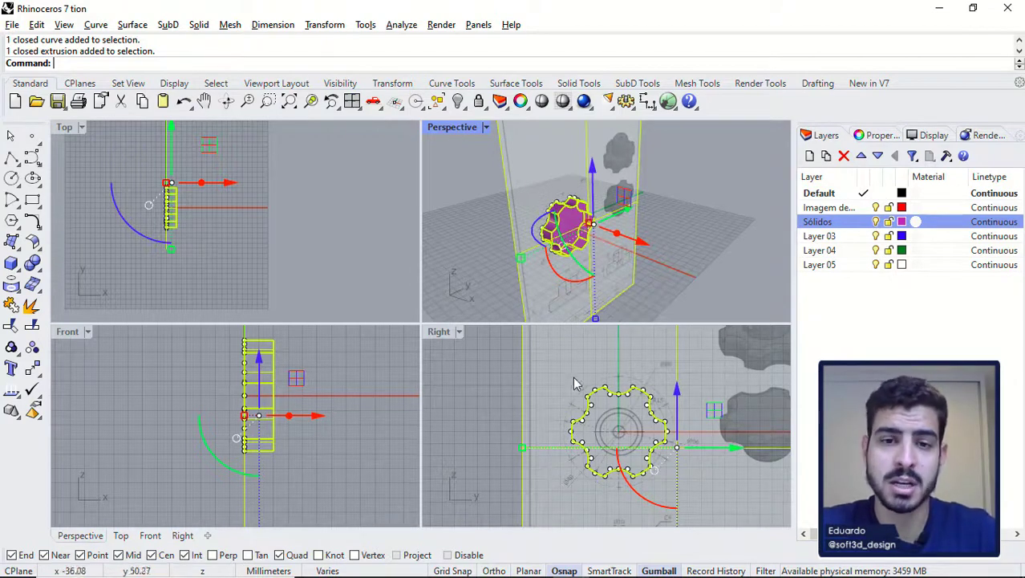
Step: Start a Rotate on the selected image, outline and knob with the centre of rotation at the origin, 0
key(ctrl+m)
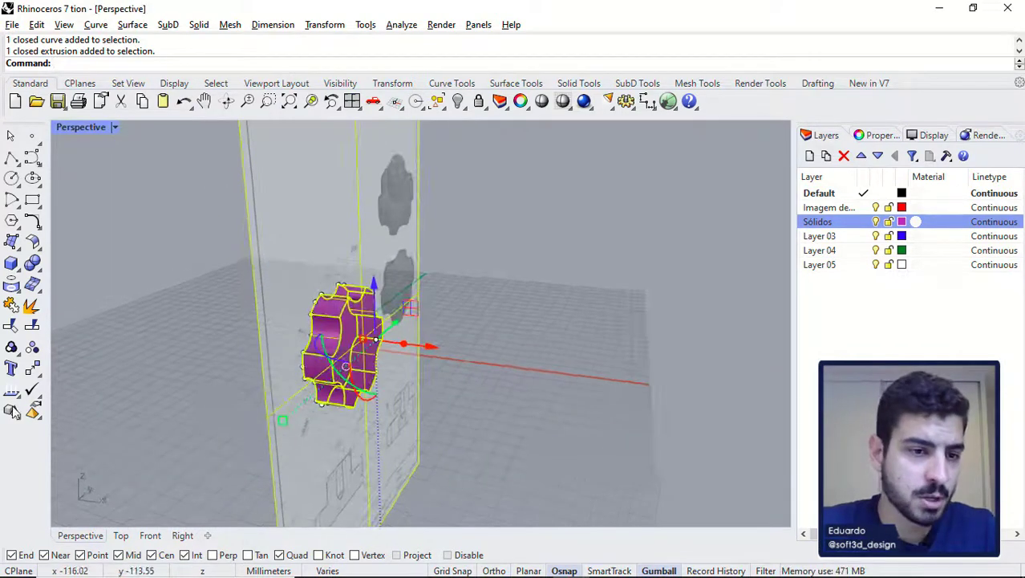
click(32, 367)
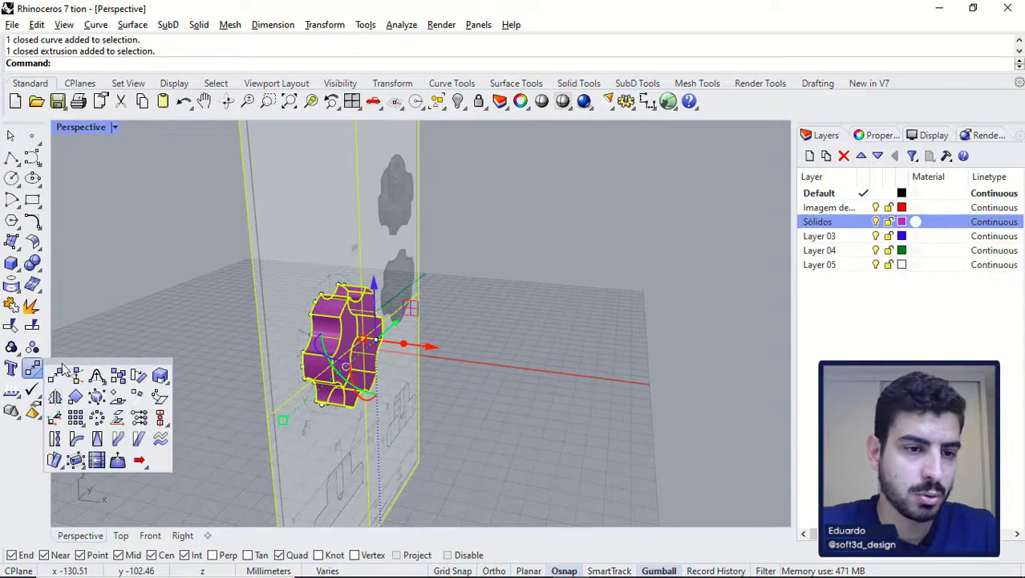
drag(64, 377, 80, 253)
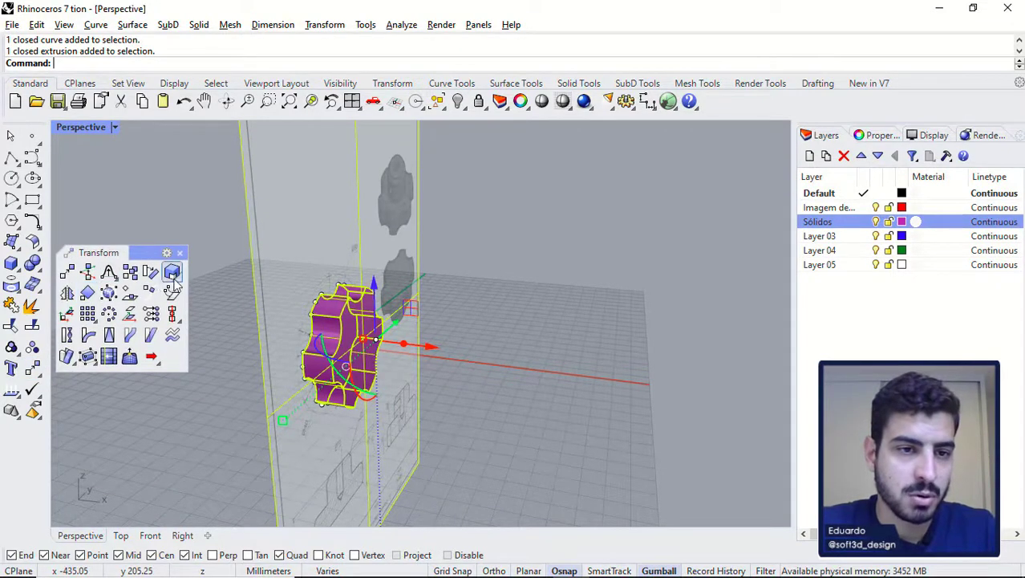
click(150, 272)
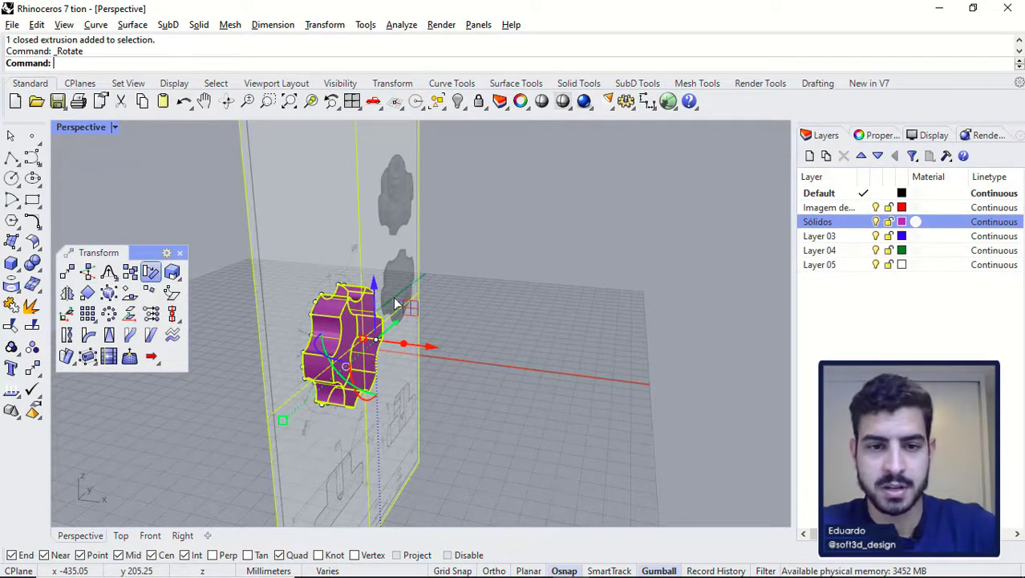
text(0)
key(Return)
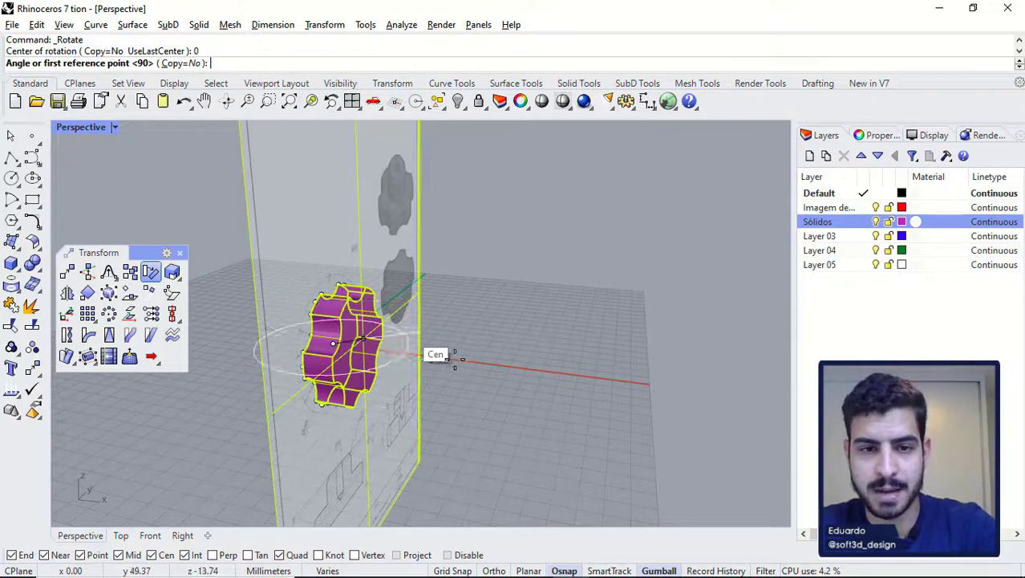
Step: Rotate the selected objects 90 degrees in the Front viewport, from the X axis to vertical, laying them flat on the ground plane
double_click(69, 126)
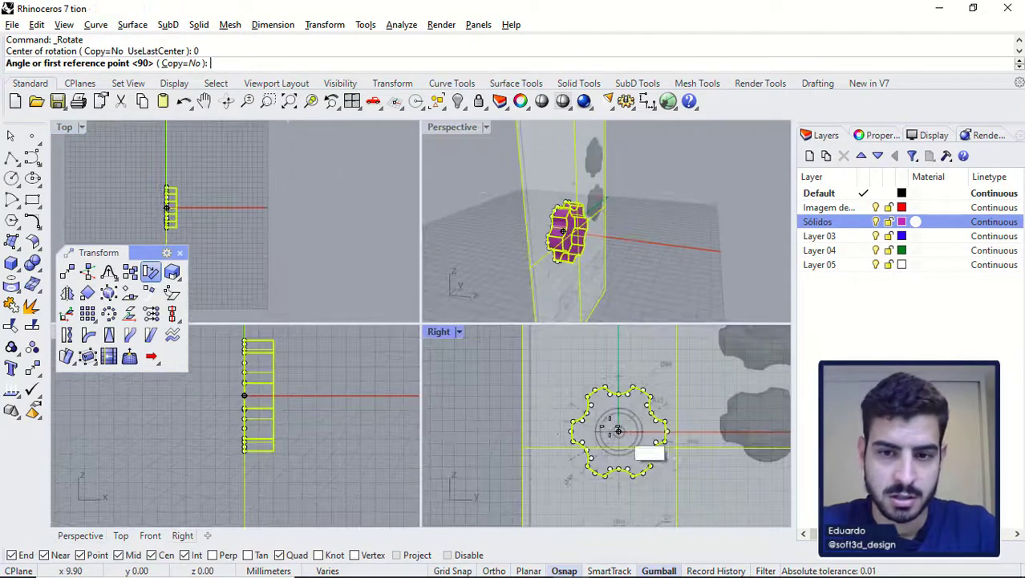
scroll(385, 395, down, 2)
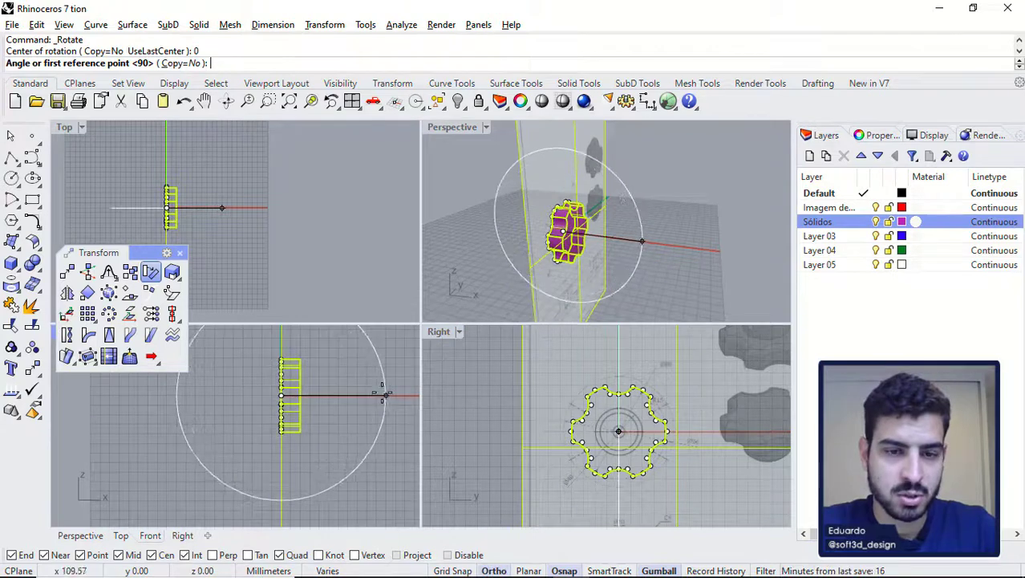
shift+right_drag(383, 392, 347, 411)
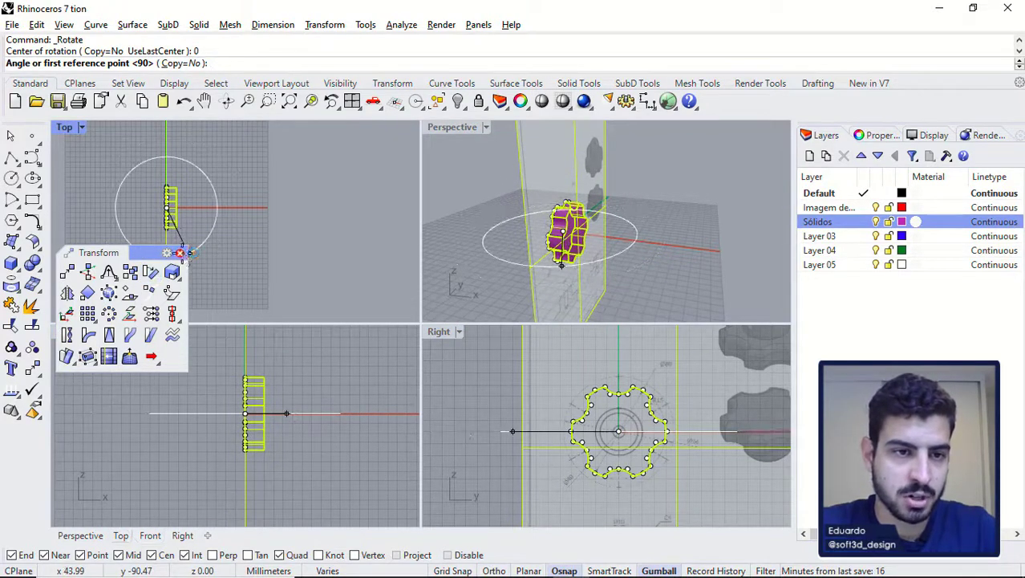
click(180, 253)
scroll(387, 414, down, 1)
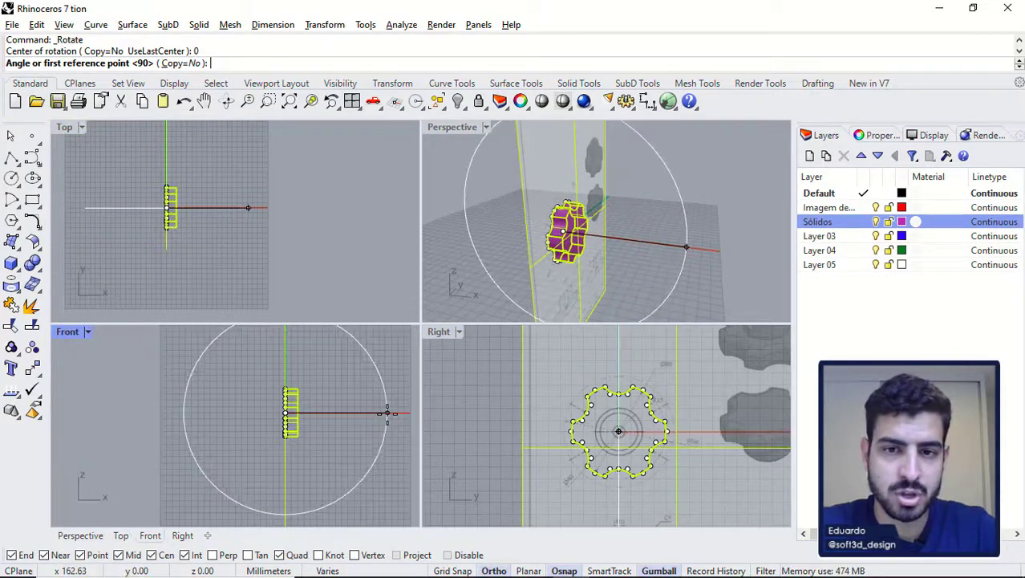
click(387, 413)
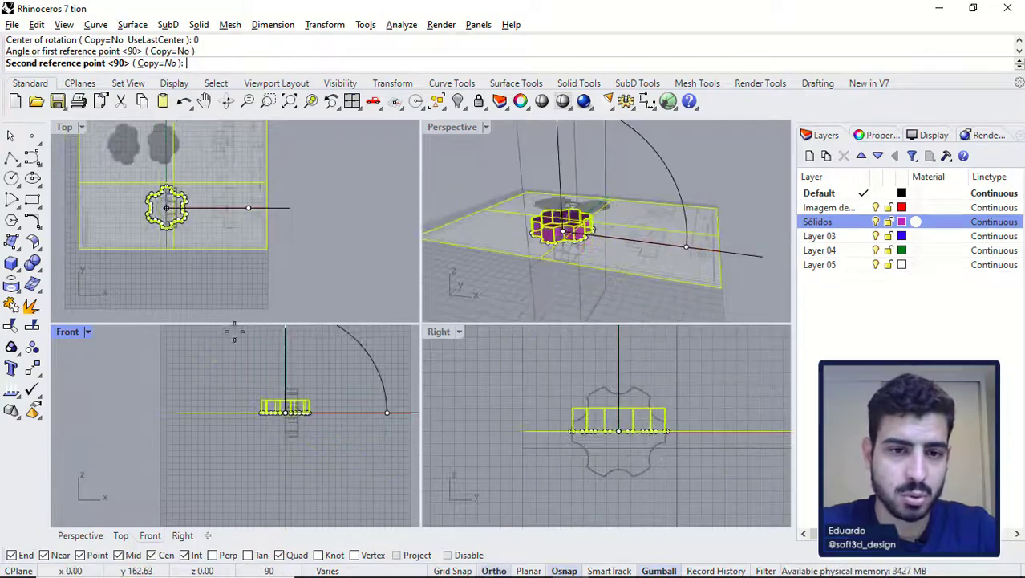
right_drag(218, 335, 214, 383)
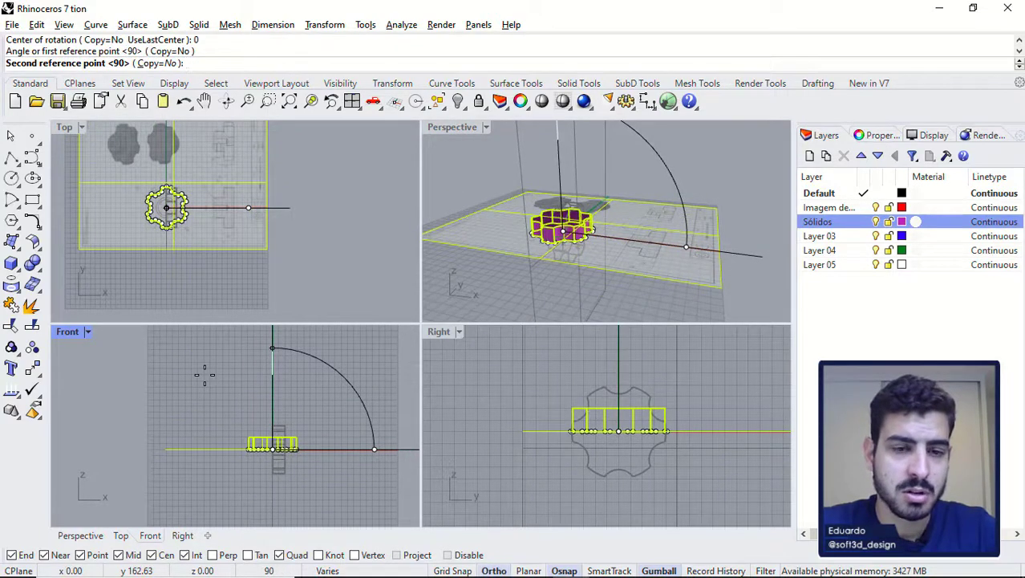
key(F8)
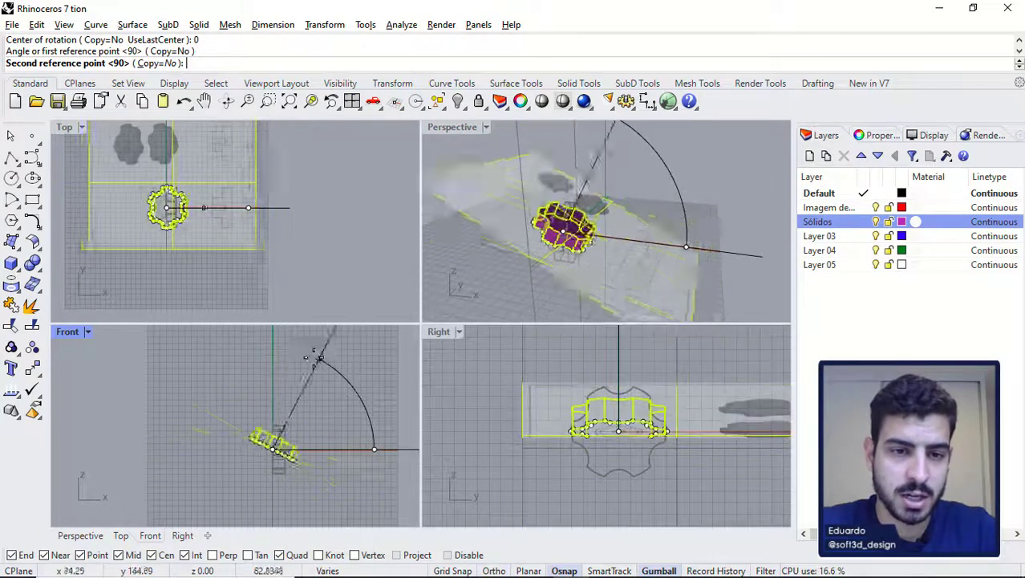
click(231, 362)
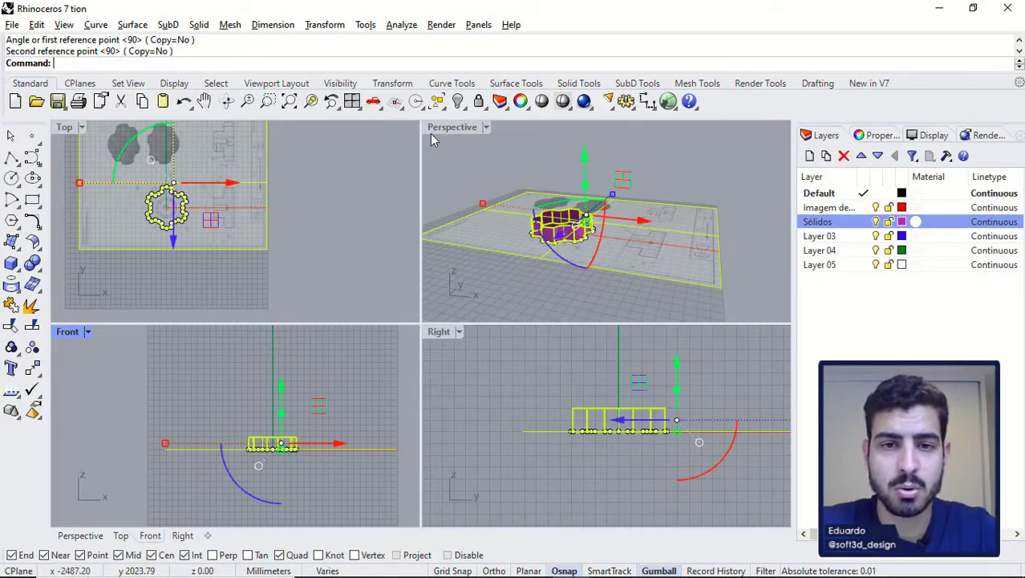
Step: Deselect the objects, inspect the rotated knob and drawing in the Top and Perspective viewports, and return to the four-viewport layout
double_click(64, 127)
click(586, 208)
right_drag(341, 283, 411, 343)
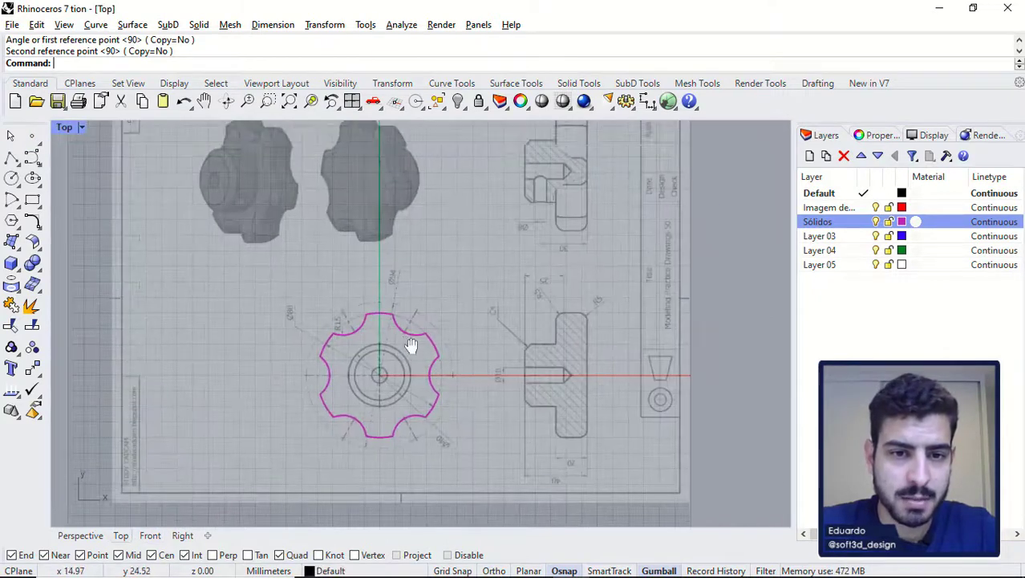
double_click(69, 129)
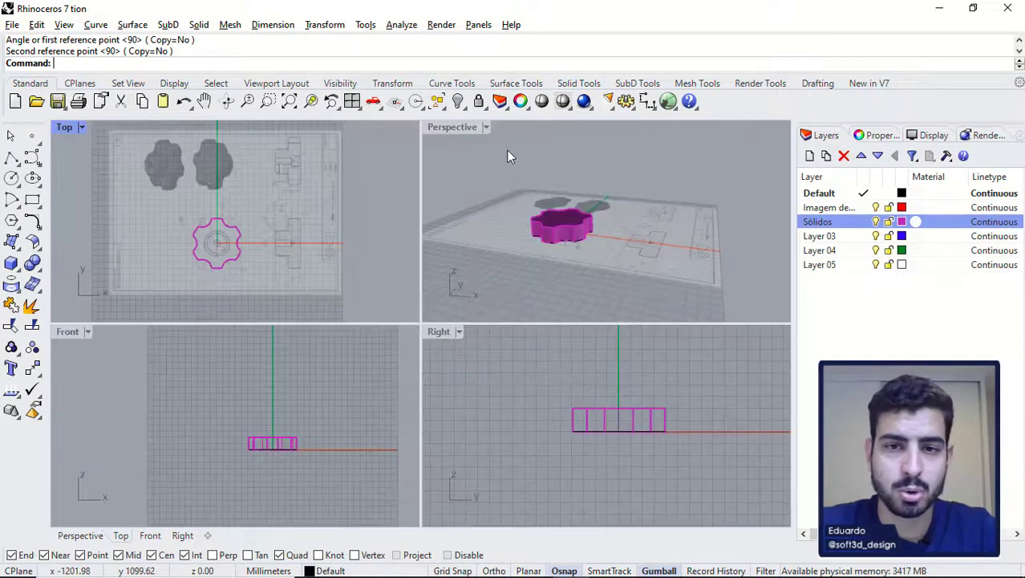
double_click(464, 127)
mouse_move(461, 265)
right_down()
mouse_move(378, 287)
mouse_move(411, 356)
mouse_move(391, 353)
mouse_move(426, 380)
right_up()
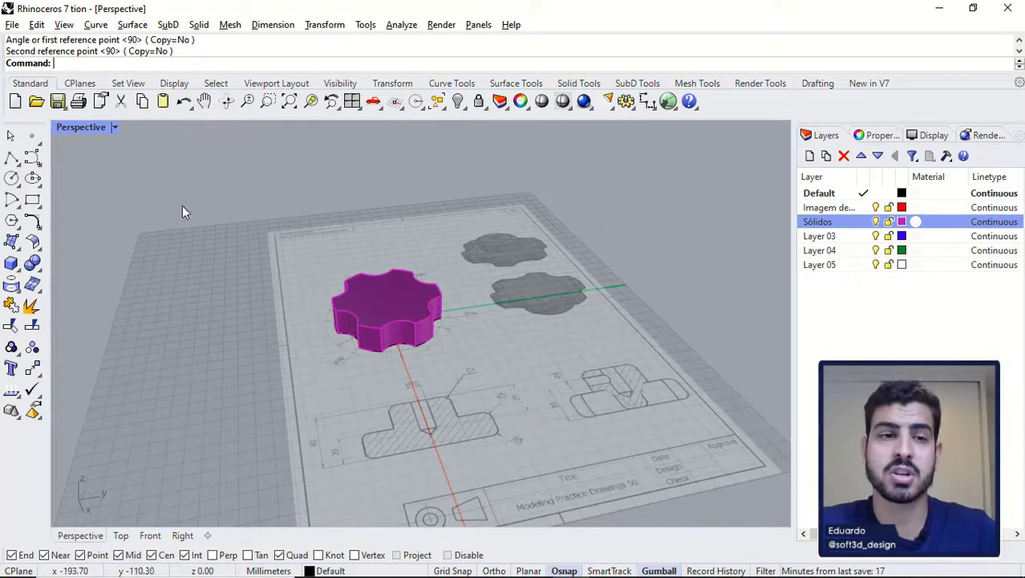
double_click(99, 130)
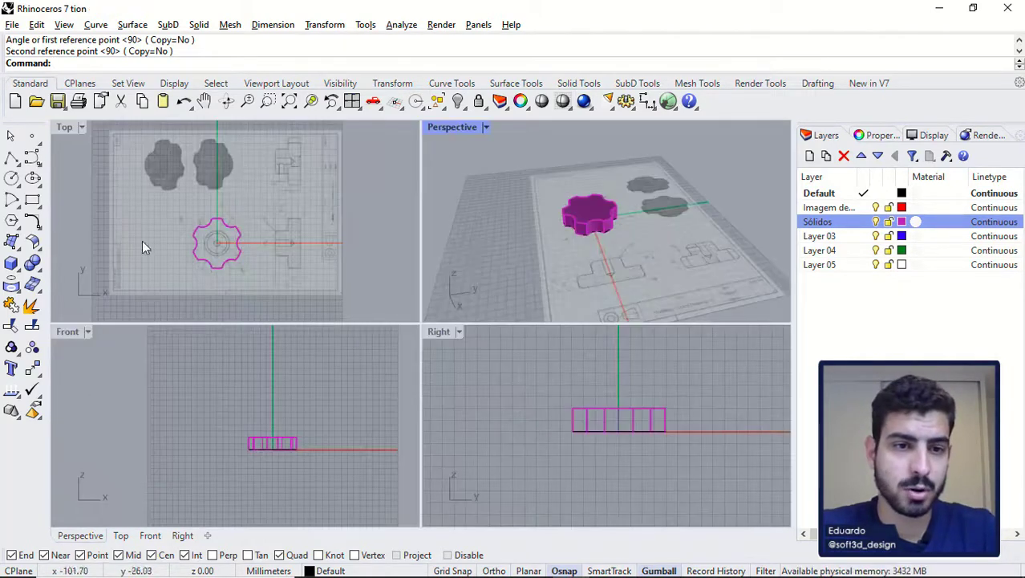
Step: Draw a circle of radius 20 mm centred on the origin in the Top viewport, using the Radius option
double_click(64, 126)
scroll(343, 329, up, 6)
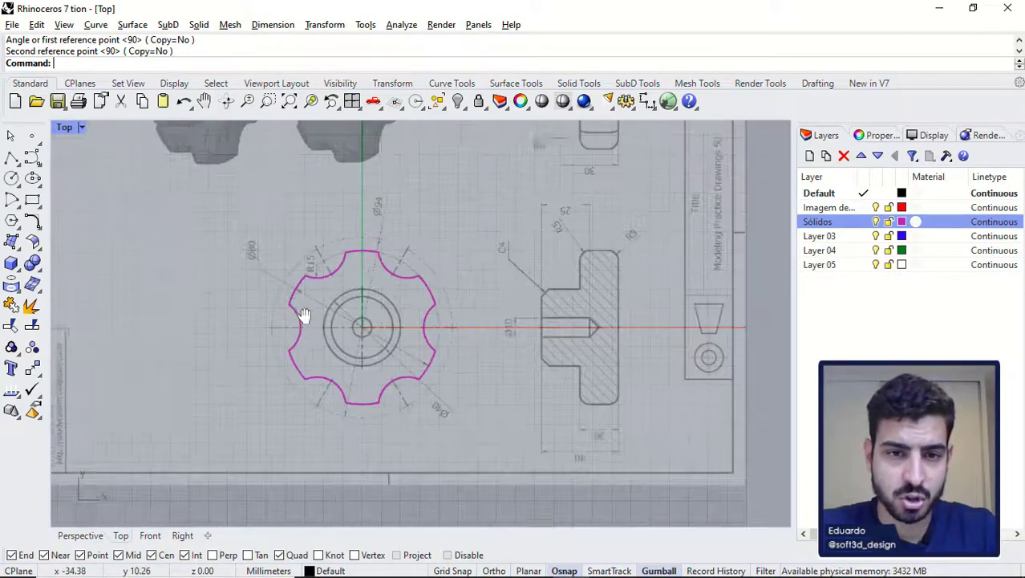
scroll(345, 314, down, 5)
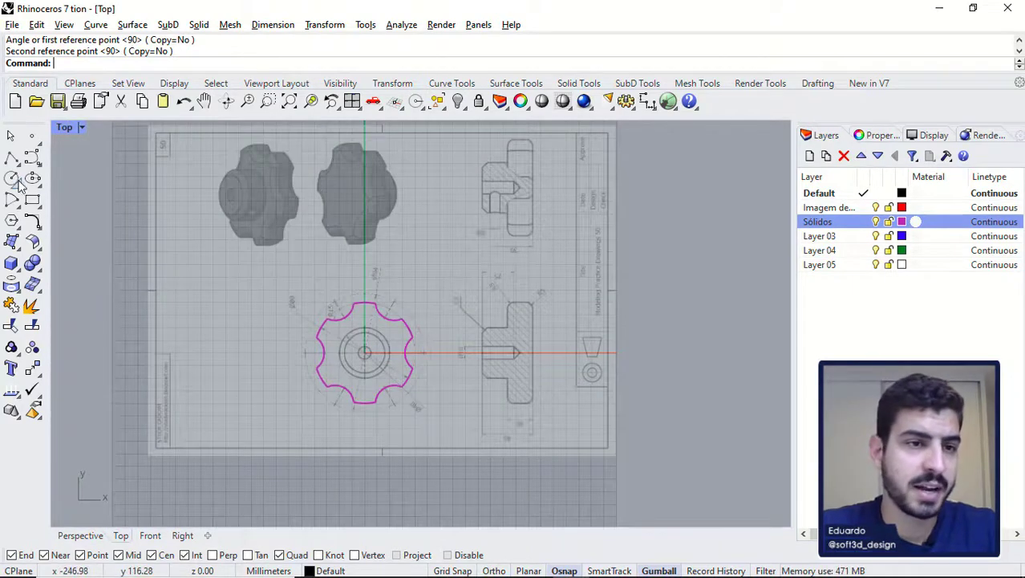
click(13, 179)
scroll(353, 393, up, 3)
click(395, 338)
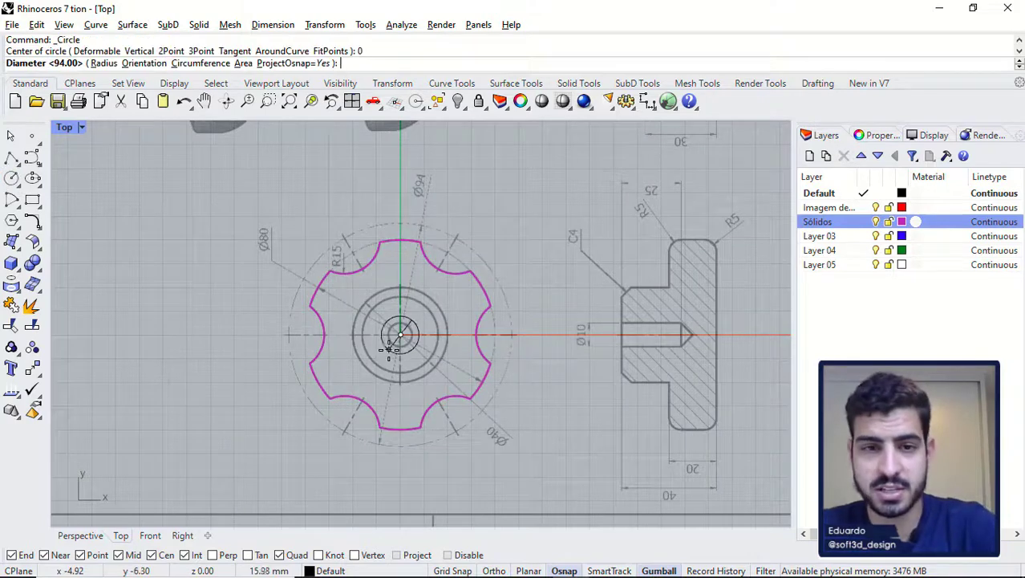
scroll(359, 304, up, 4)
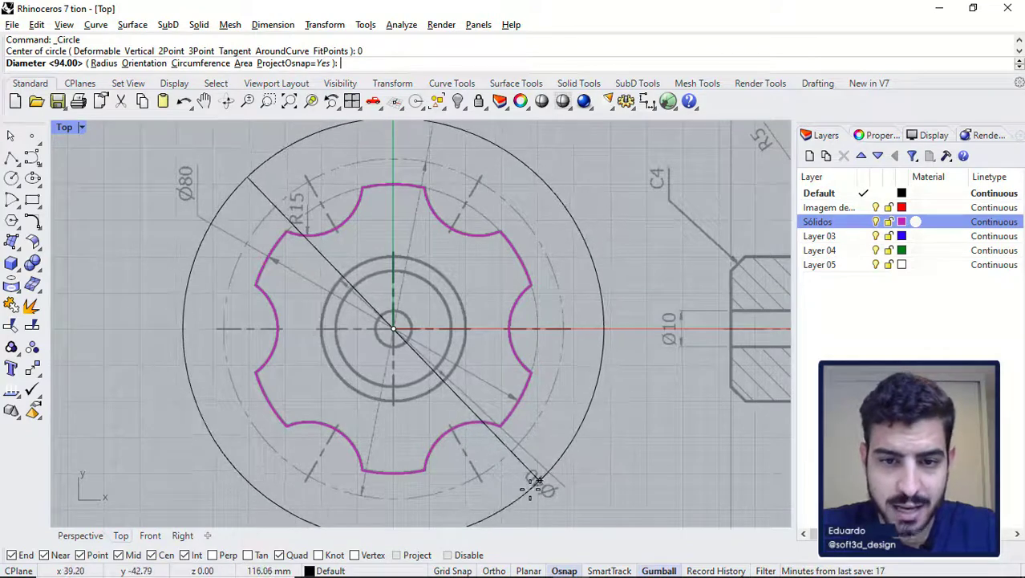
text(20)
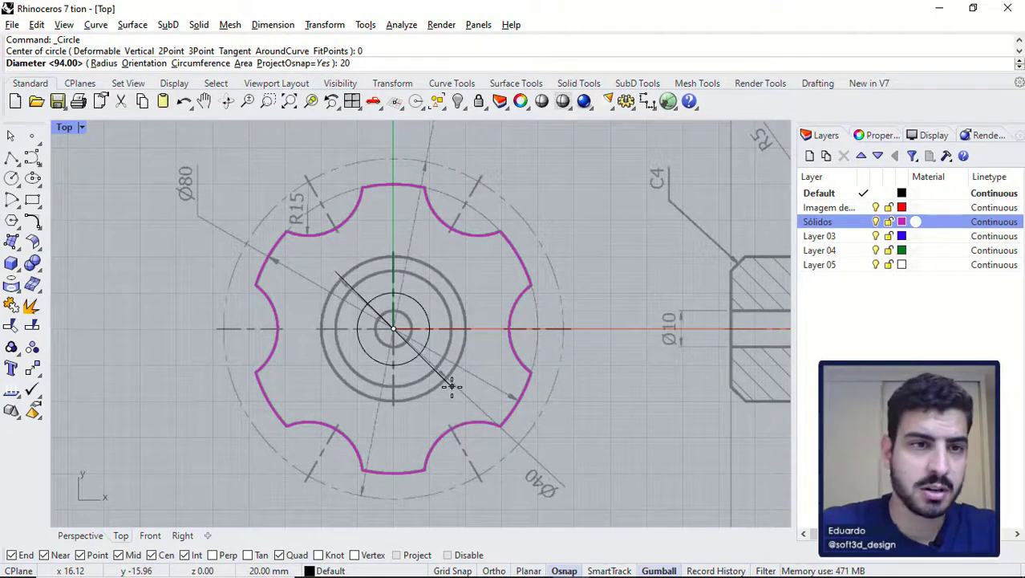
click(112, 64)
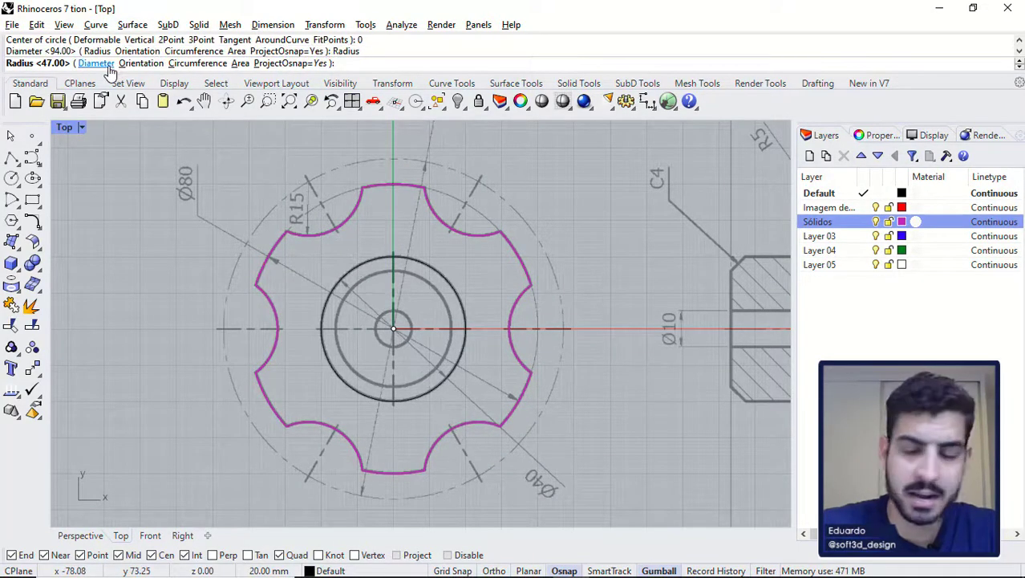
text(20)
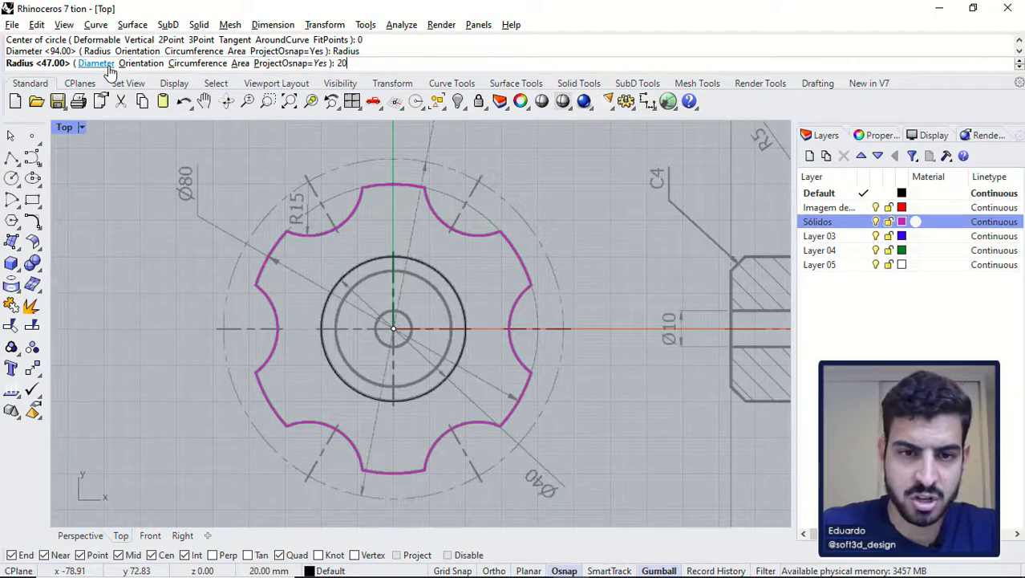
key(Return)
Step: Select the 20 mm radius circle curve and hide the Imagem de fundo layer in the Perspective view
click(359, 268)
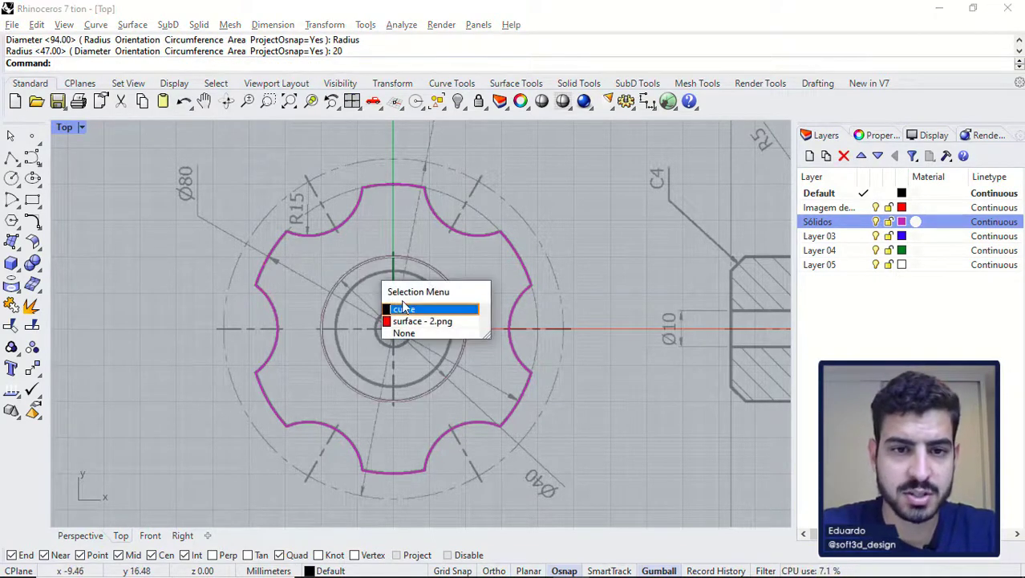
click(402, 305)
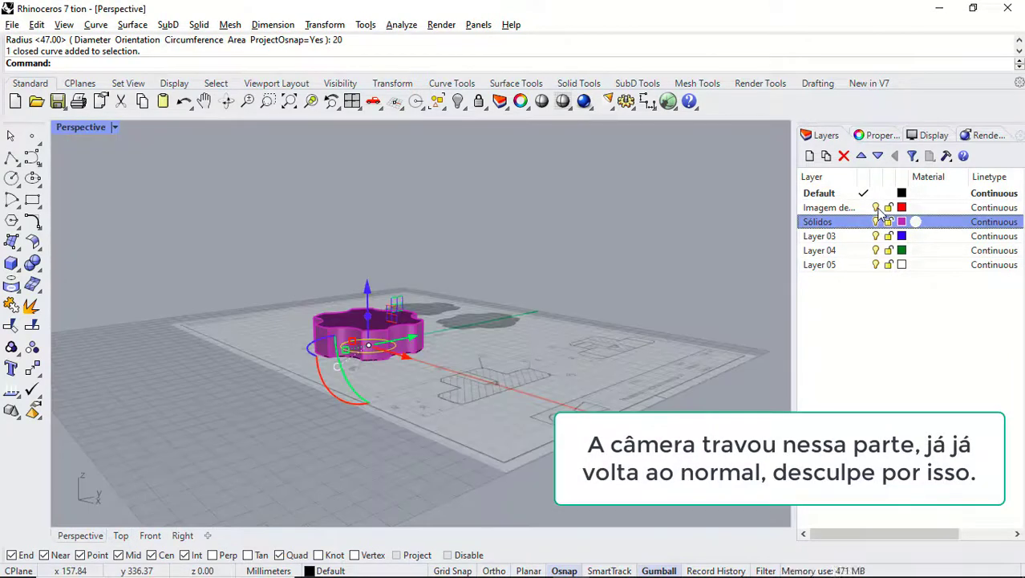
click(876, 207)
click(875, 207)
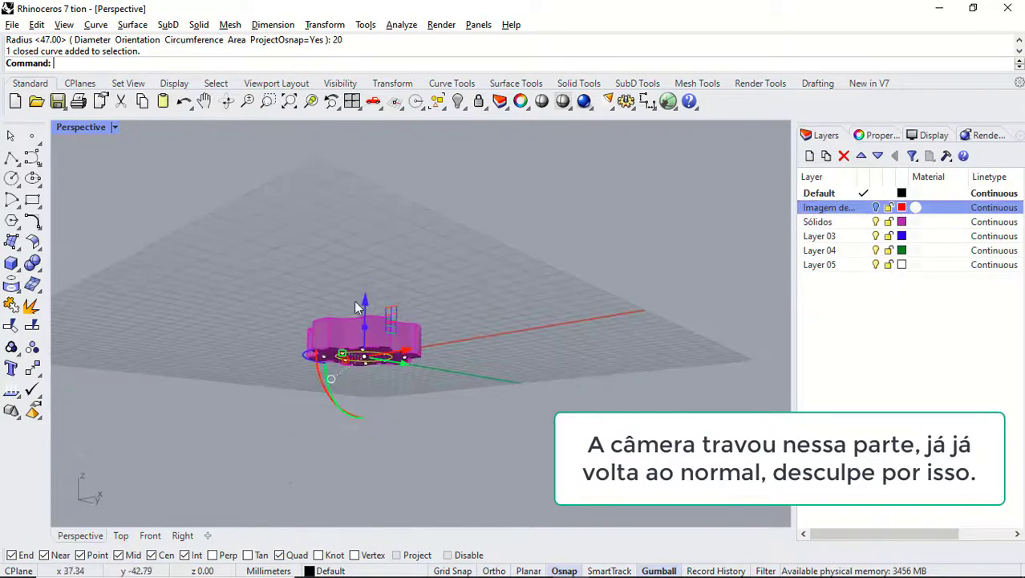
Step: Extrude the 20 mm radius circle 20 mm downward below the lobed base as a closed solid, checking the boss height in the drawing
click(11, 241)
click(36, 279)
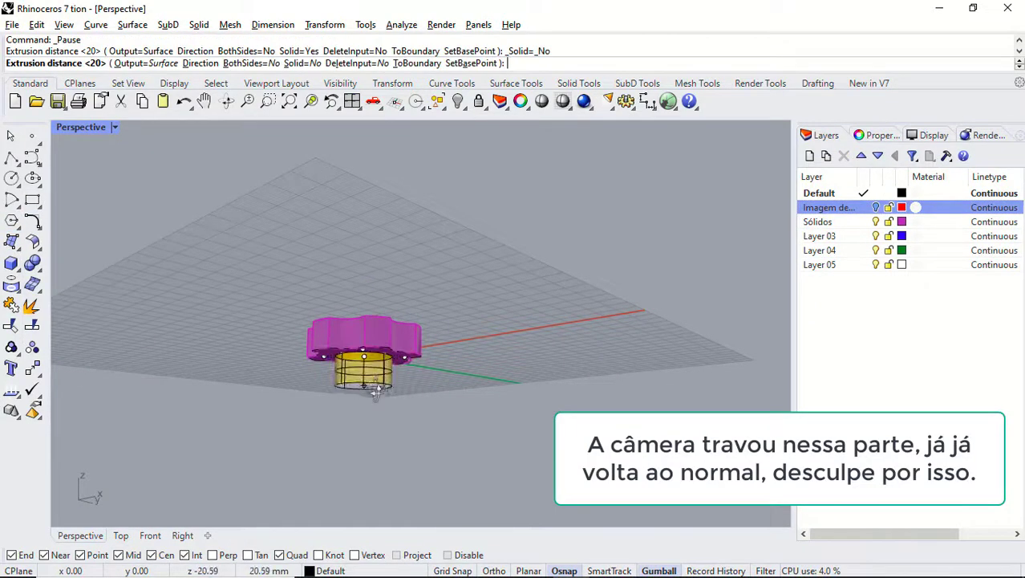
right_drag(373, 378, 380, 413)
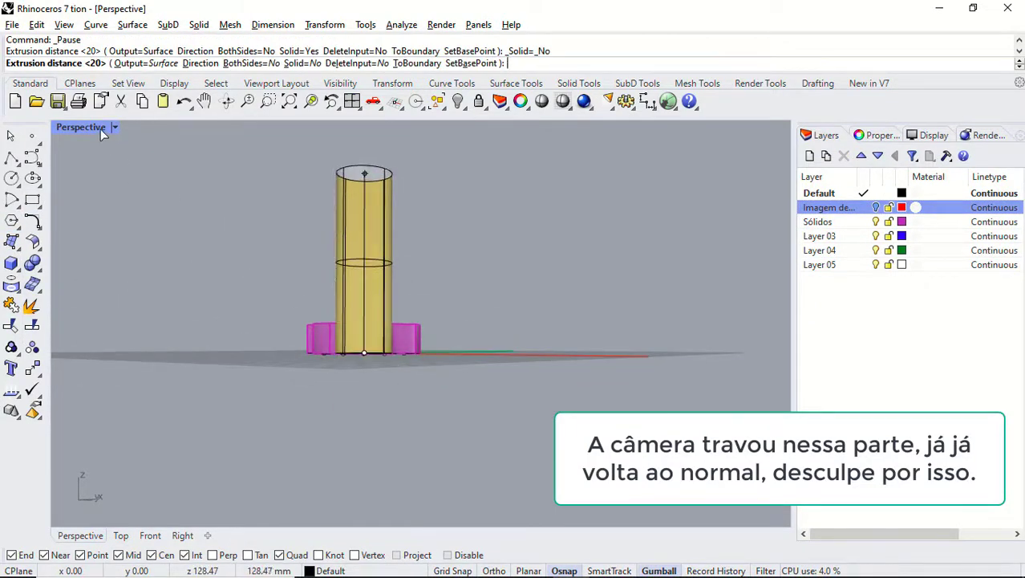
double_click(103, 134)
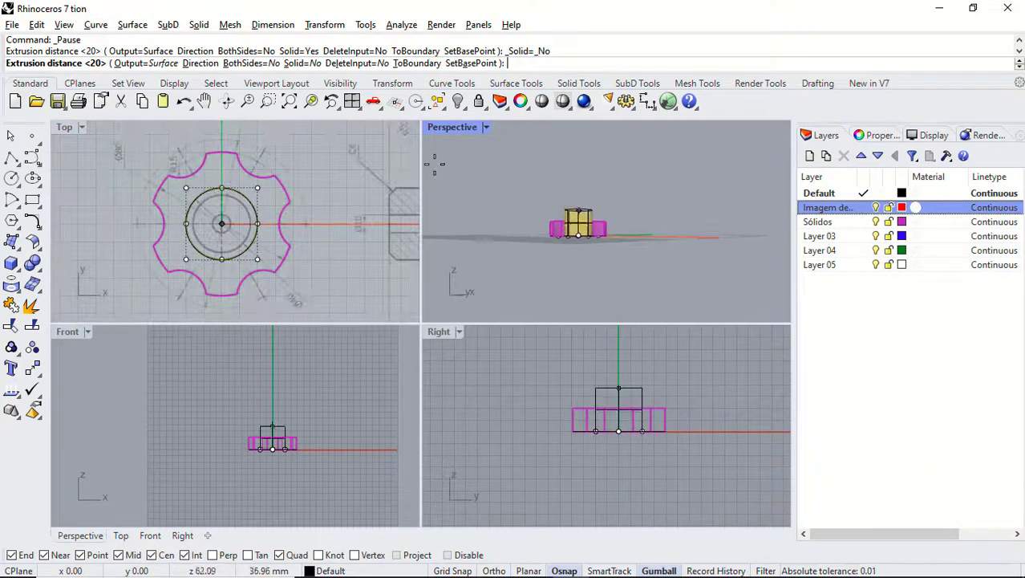
double_click(64, 126)
scroll(424, 213, down, 4)
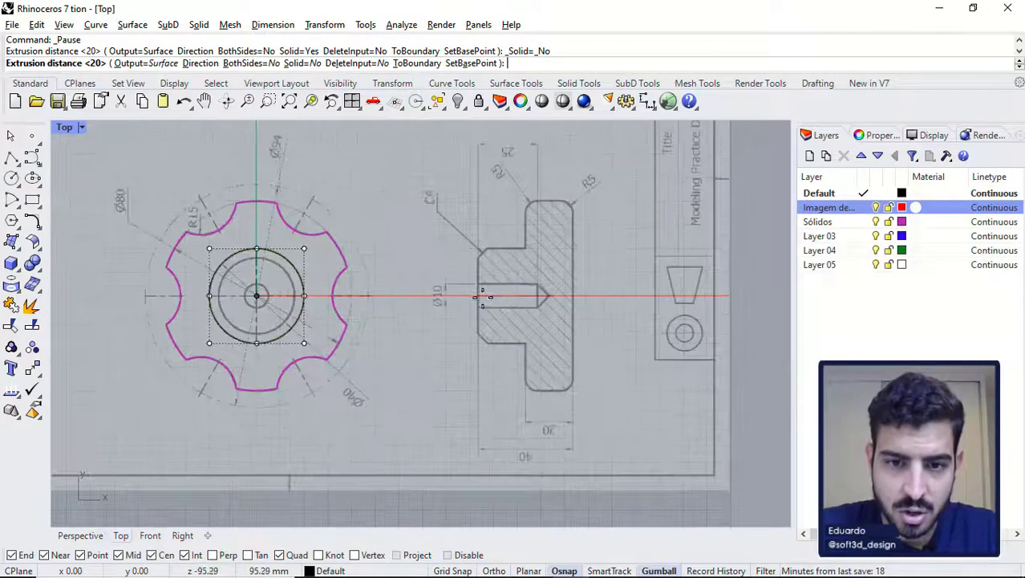
scroll(561, 453, up, 3)
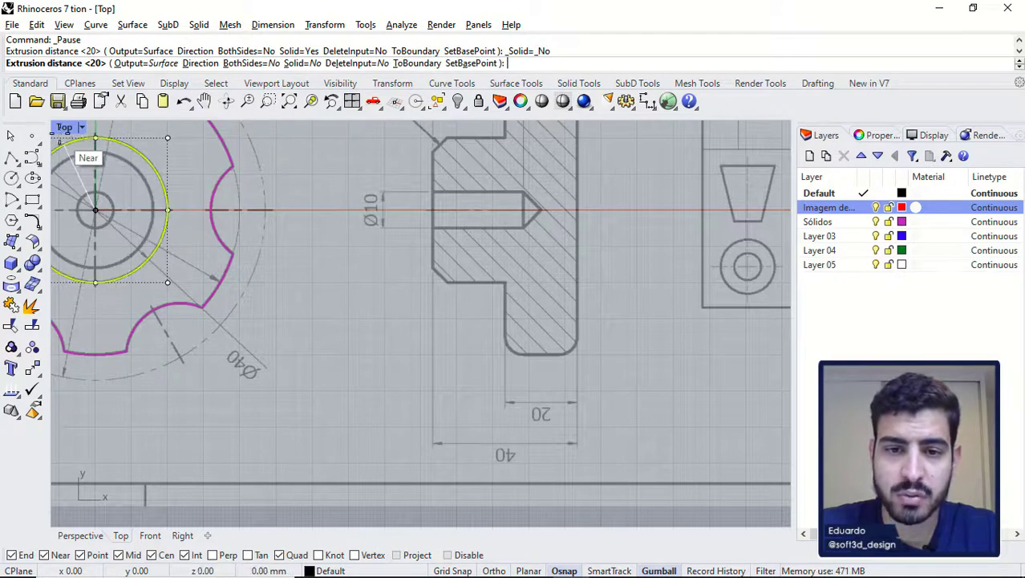
double_click(65, 129)
double_click(449, 127)
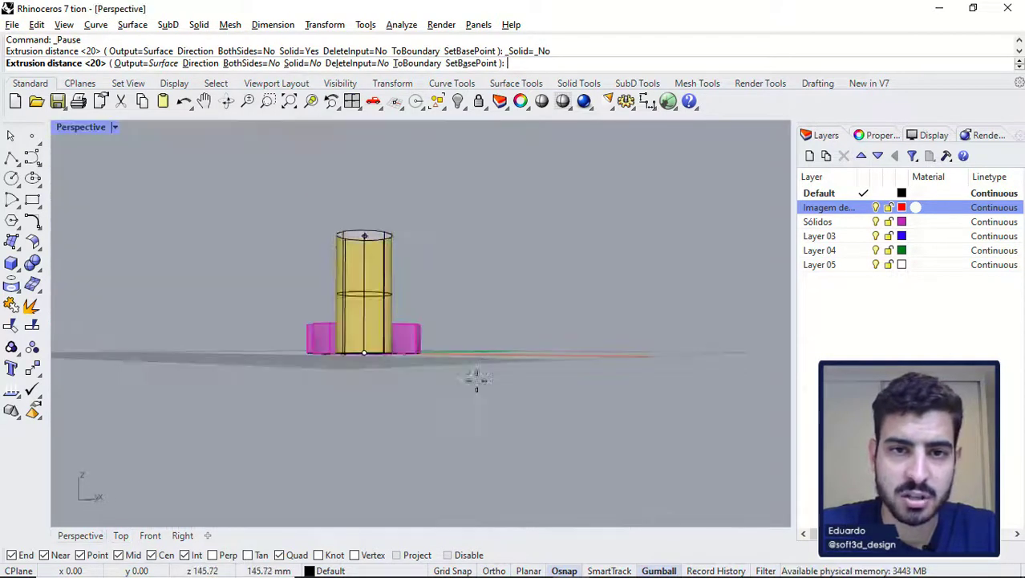
right_drag(475, 378, 441, 399)
text(20)
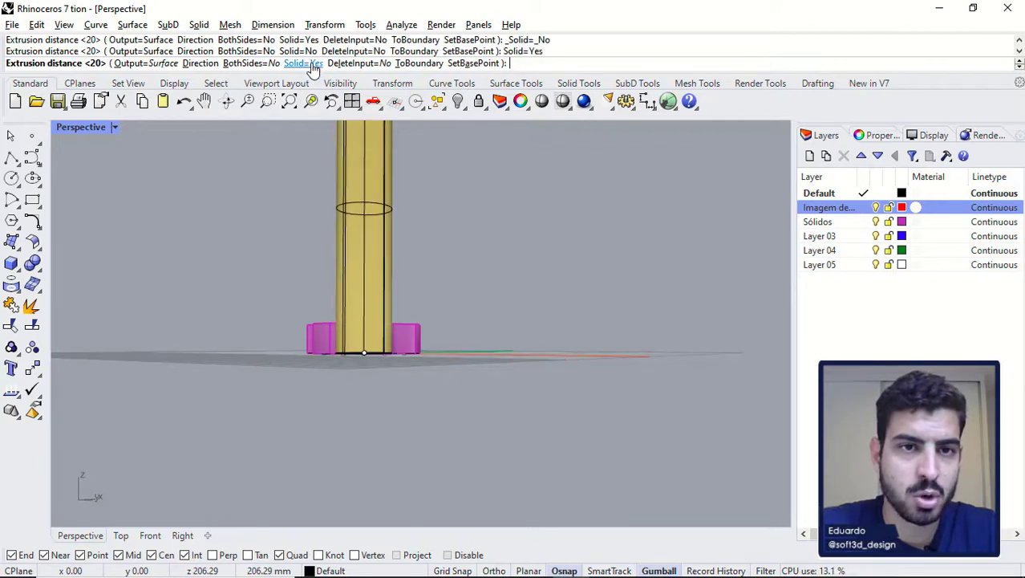
click(313, 70)
text(20)
key(Return)
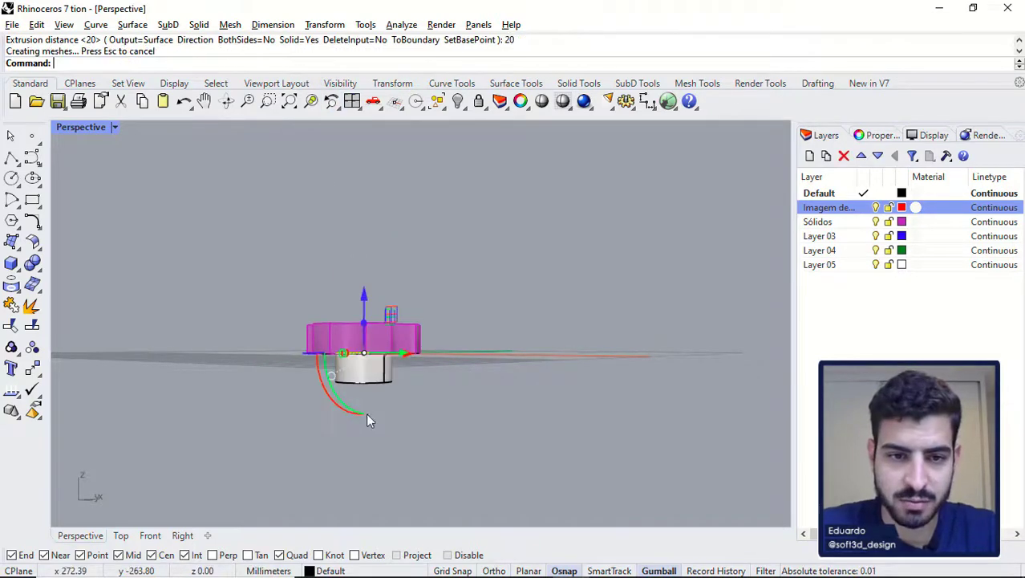
Step: Hide the Imagem de fundo layer and Boolean-union the cylindrical boss with the lobed base
right_drag(366, 412, 448, 385)
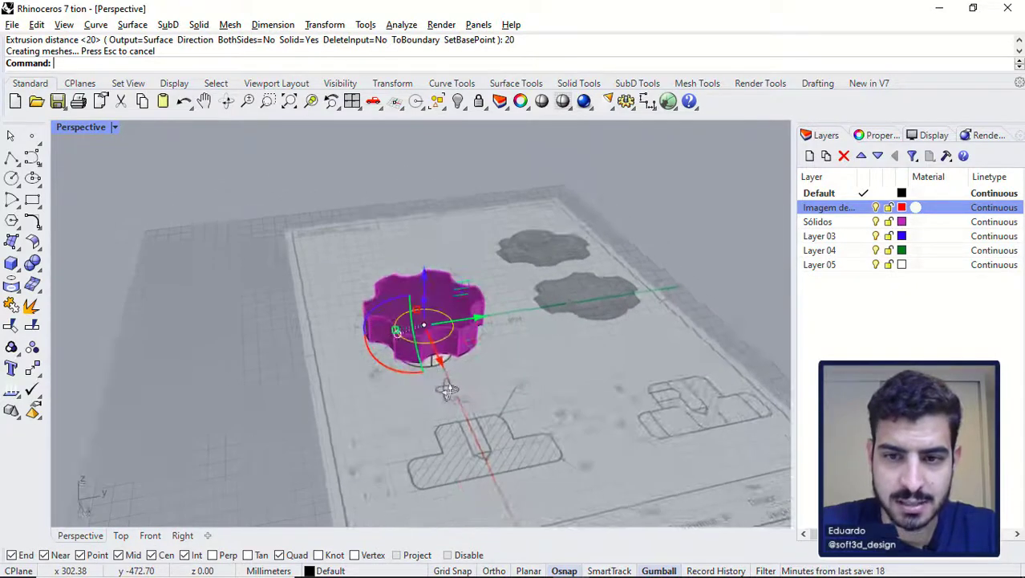
click(877, 207)
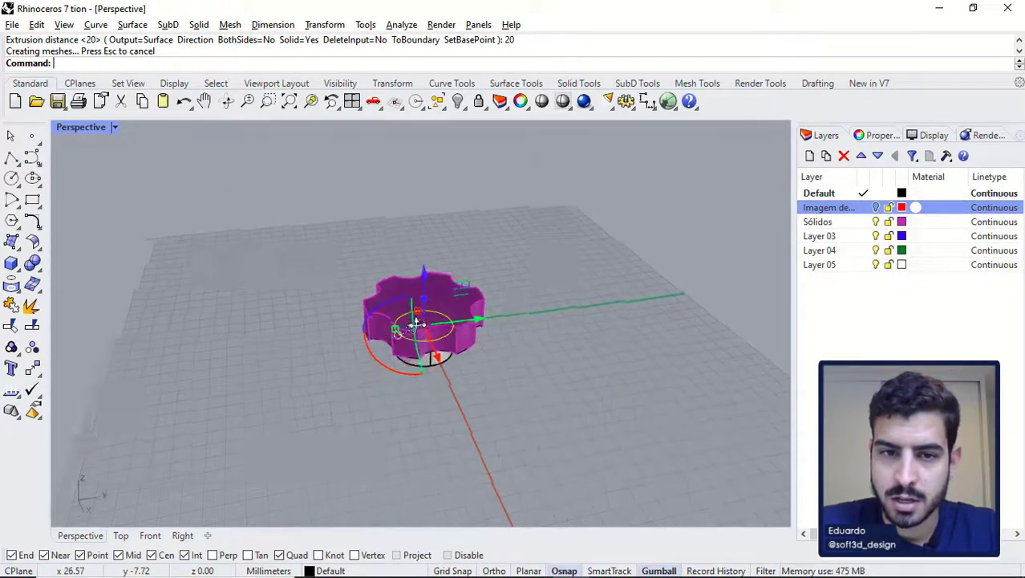
mouse_move(562, 401)
right_down()
mouse_move(531, 355)
mouse_move(409, 320)
right_up()
scroll(409, 320, up, 2)
click(431, 339)
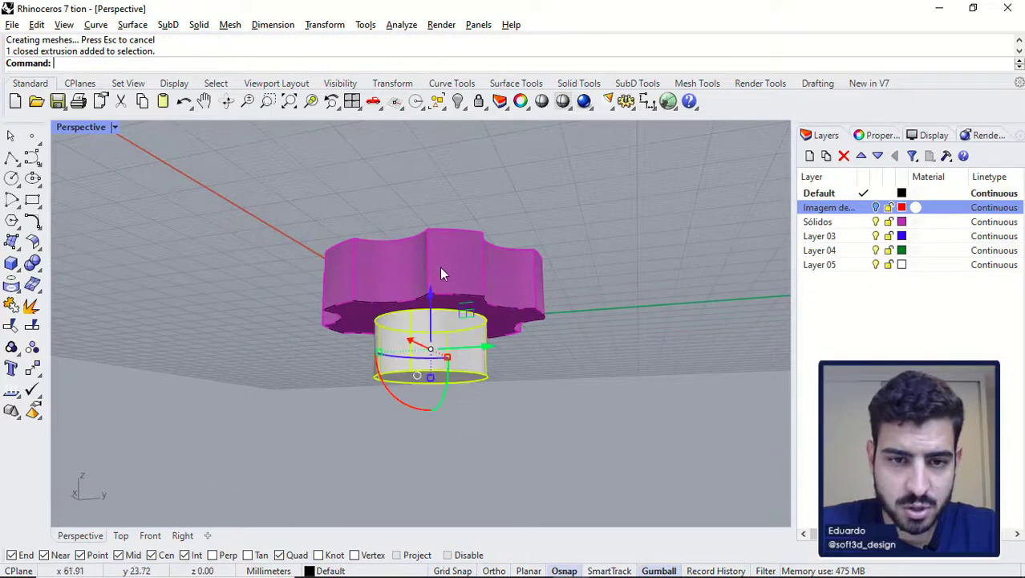
shift+click(441, 268)
click(34, 263)
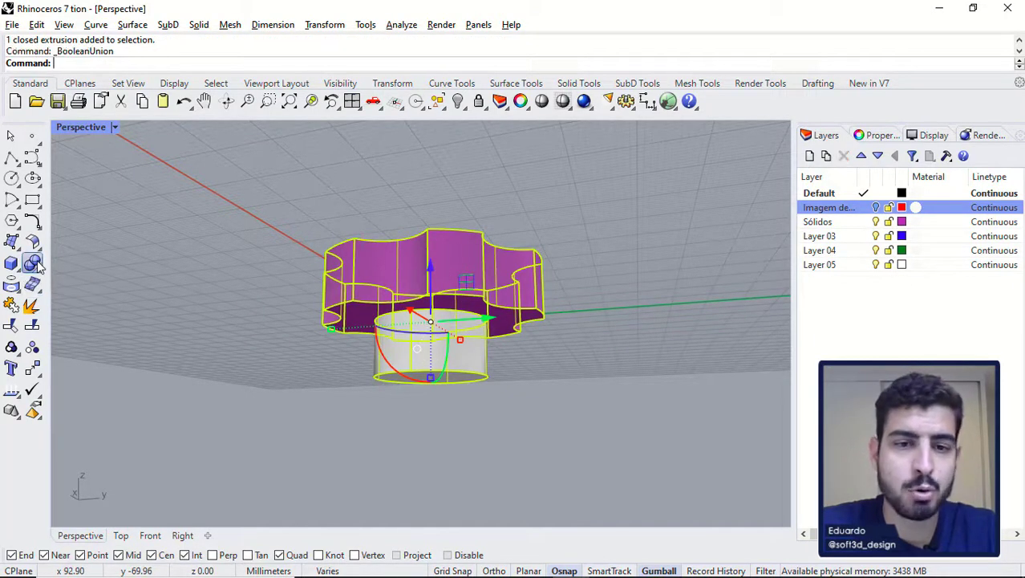
right_drag(433, 345, 357, 474)
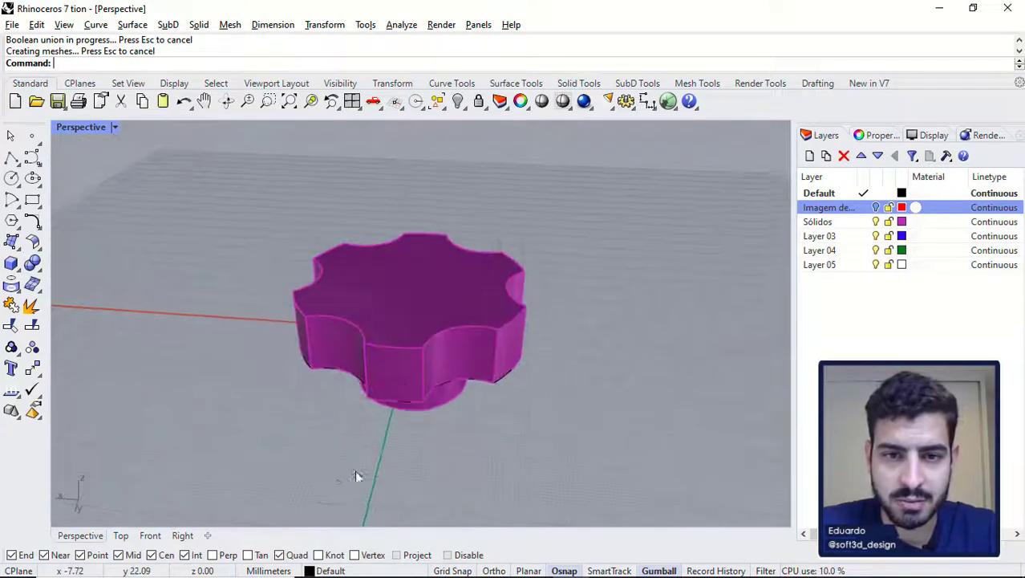
click(406, 321)
right_drag(405, 321, 442, 418)
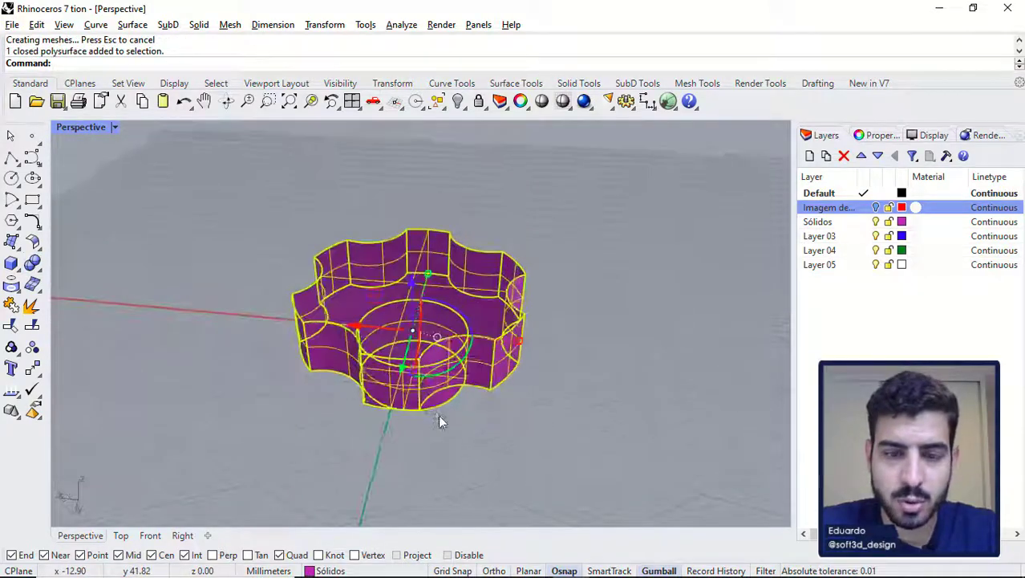
click(442, 418)
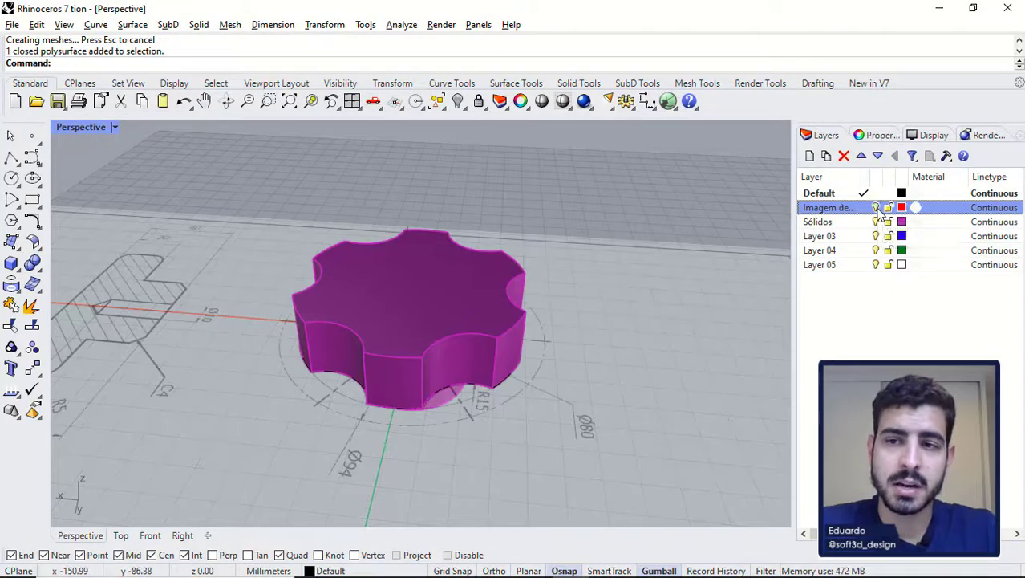
Step: Examine the drawing's section views in the Top viewport for the diameters, depth and position of the central and side holes
double_click(93, 130)
double_click(79, 131)
scroll(417, 318, up, 3)
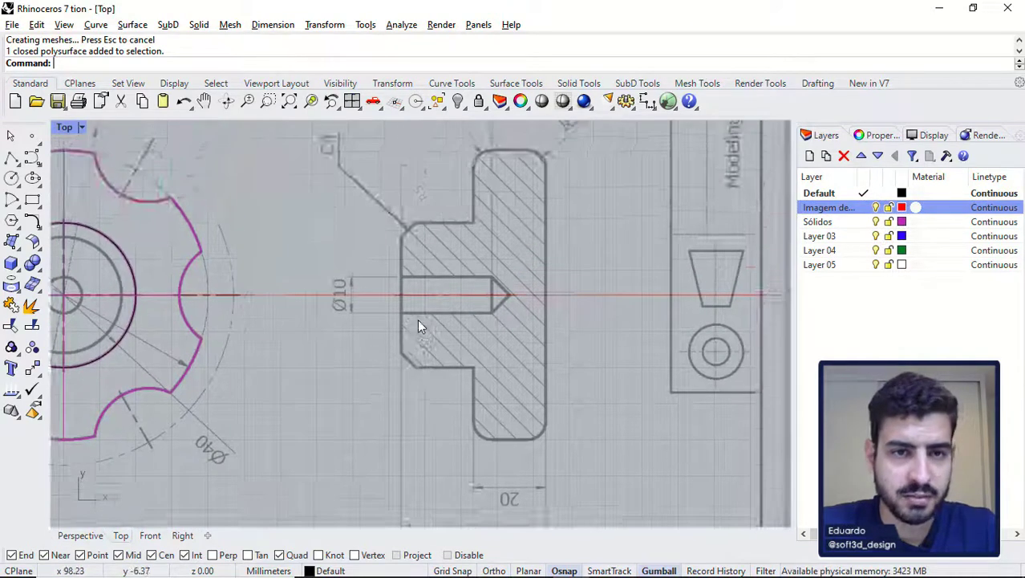
scroll(404, 308, down, 3)
scroll(434, 313, up, 3)
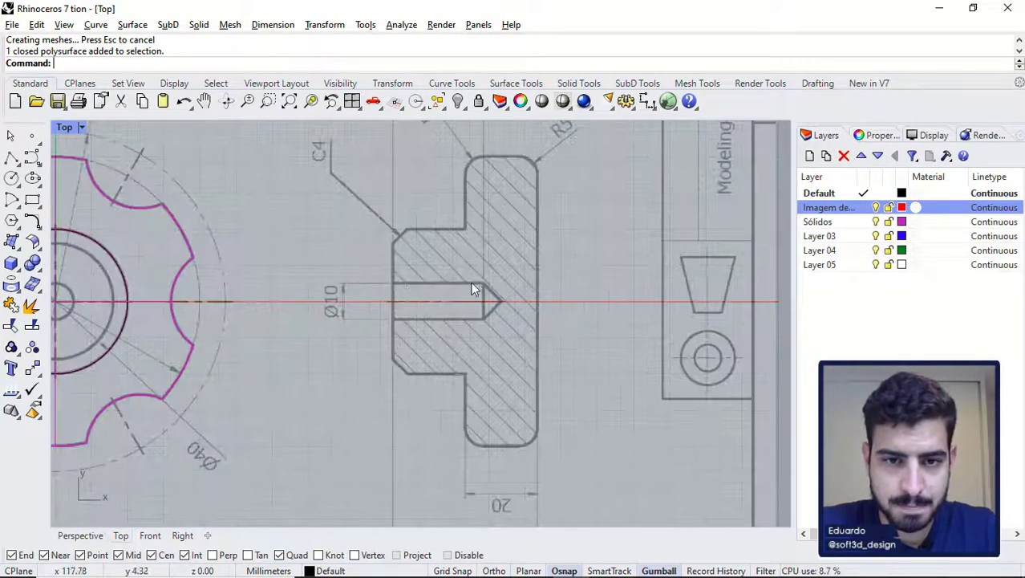
scroll(483, 303, down, 4)
right_drag(483, 303, 482, 425)
right_drag(483, 305, 476, 407)
scroll(437, 248, up, 3)
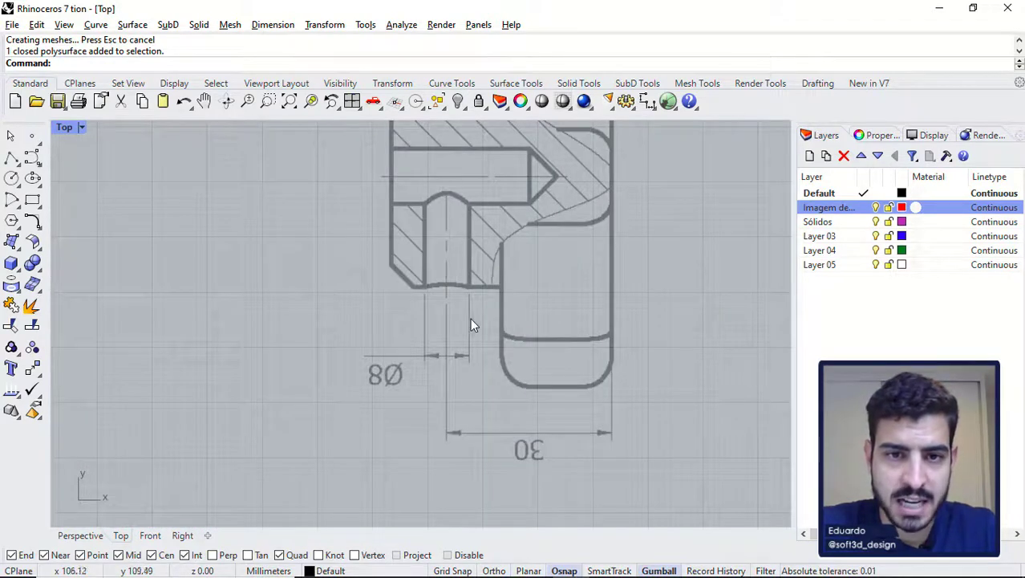
scroll(513, 289, down, 3)
scroll(504, 405, up, 5)
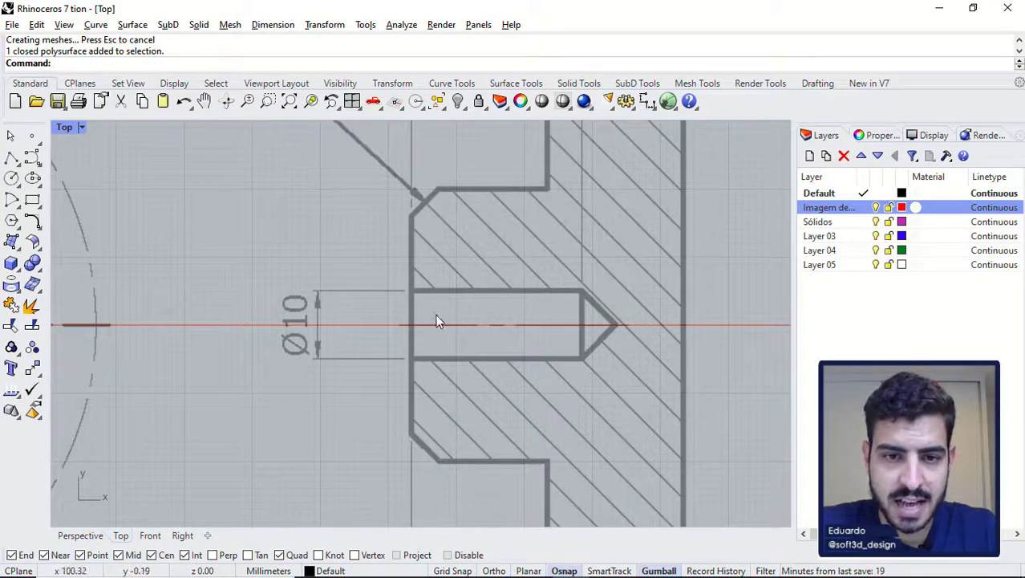
scroll(437, 321, down, 2)
scroll(433, 258, down, 4)
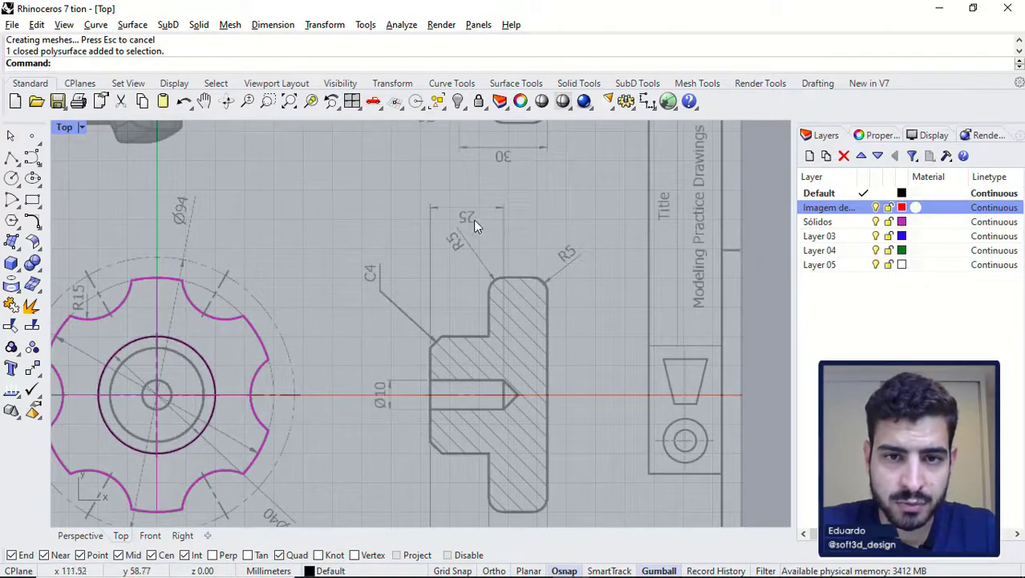
Step: Hide the Imagem de fundo layer and draw a circle of radius 5 mm centred on the boss's end face in the Perspective view
double_click(64, 128)
double_click(459, 133)
right_drag(582, 376, 423, 349)
scroll(450, 337, up, 5)
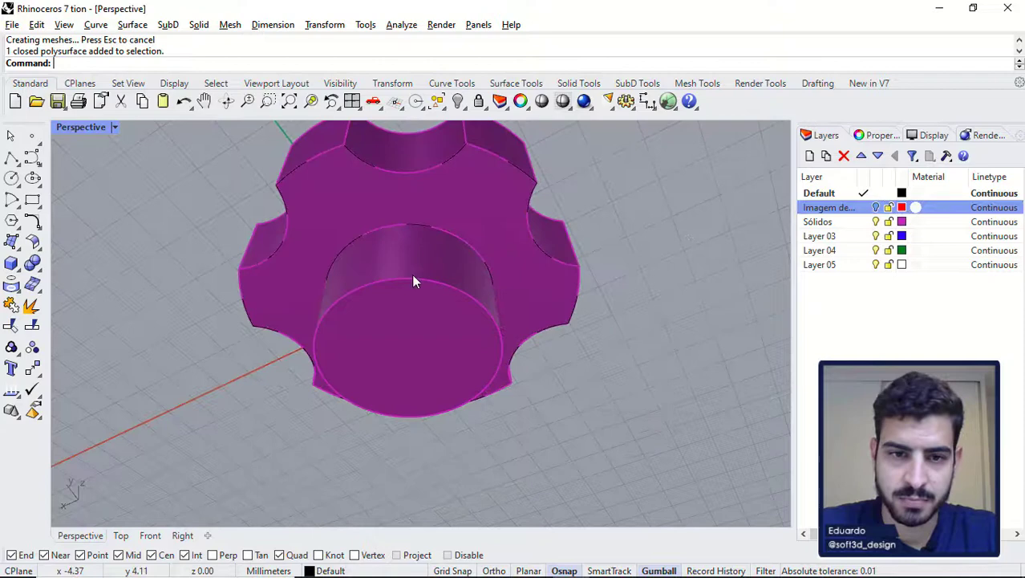
mouse_move(414, 279)
right_down()
mouse_move(443, 279)
mouse_move(414, 293)
right_up()
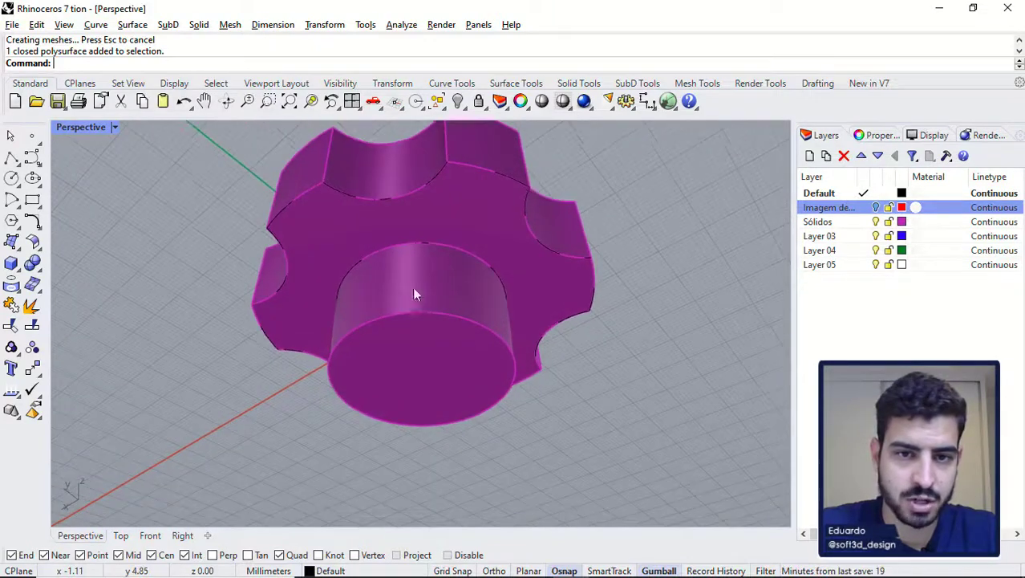
click(12, 178)
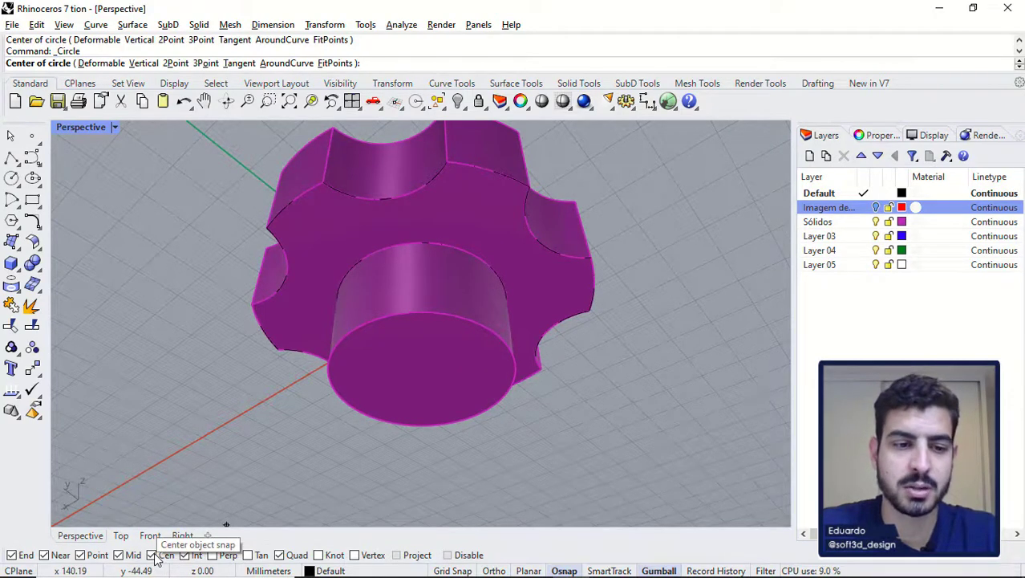
click(472, 339)
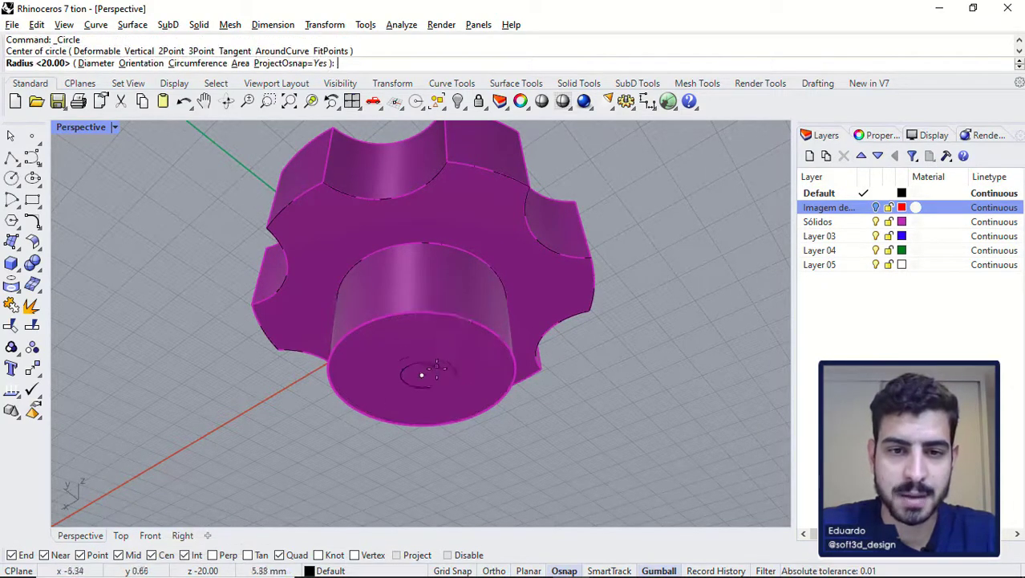
right_drag(436, 368, 441, 342)
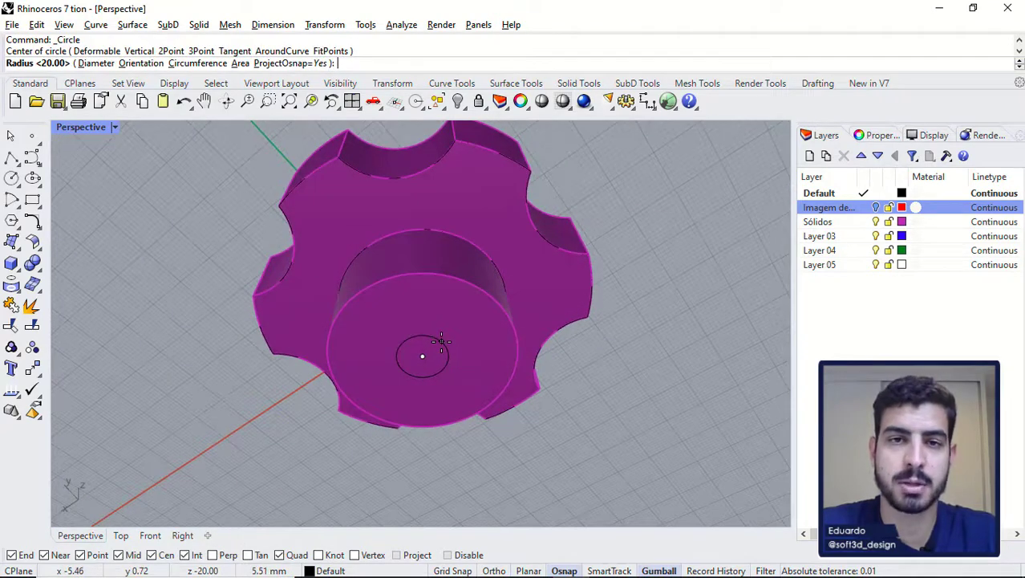
text(5)
key(Return)
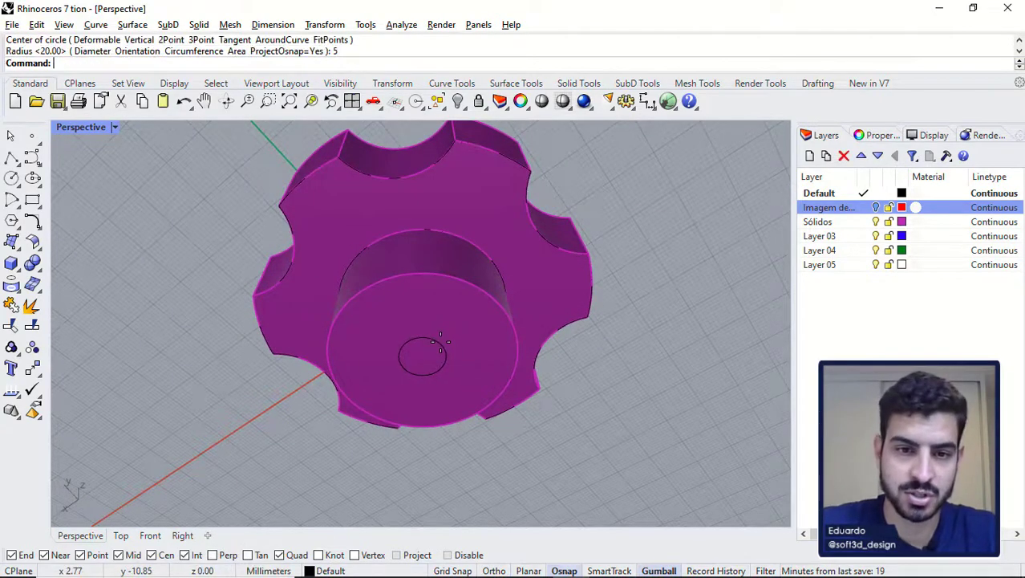
Step: Extrude the 5 mm radius circle 25 mm upward into the knob as an open surface, with Solid set to No
click(443, 348)
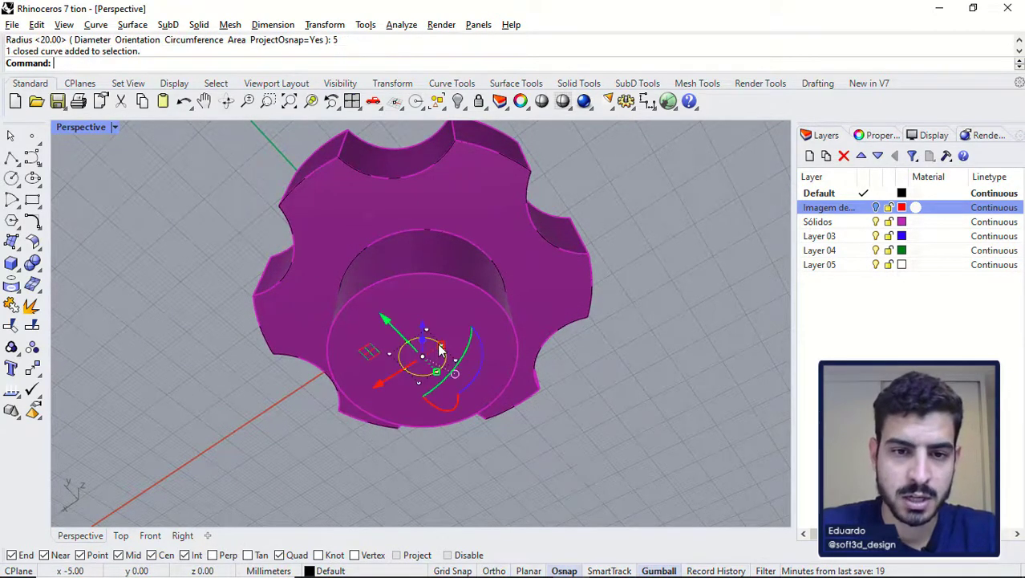
click(21, 249)
click(41, 294)
right_drag(401, 321, 409, 373)
text(25)
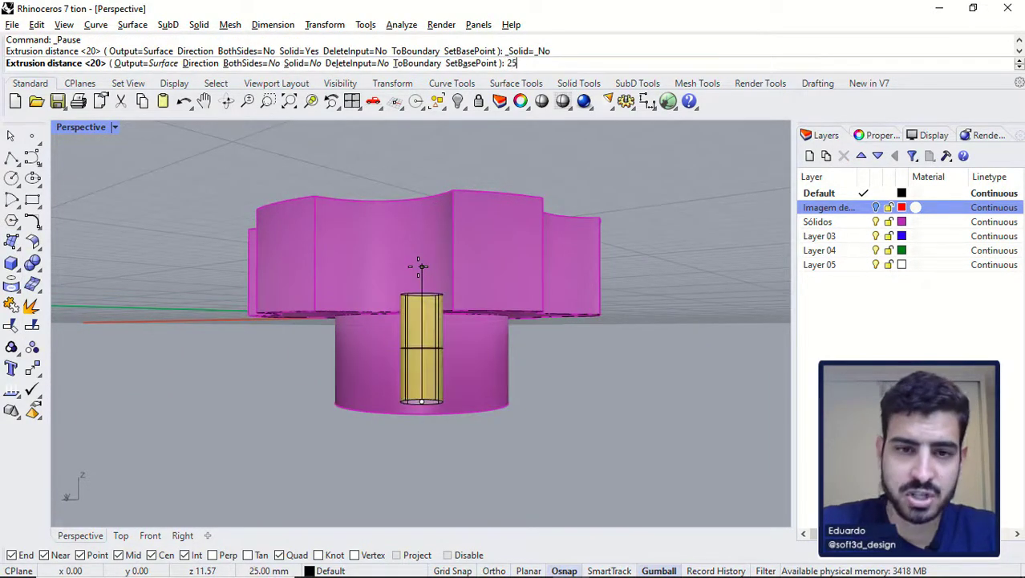
key(Return)
right_drag(417, 271, 437, 306)
Step: Hide the Sólidos layer, select all the curves and move them to Layer 03
click(446, 243)
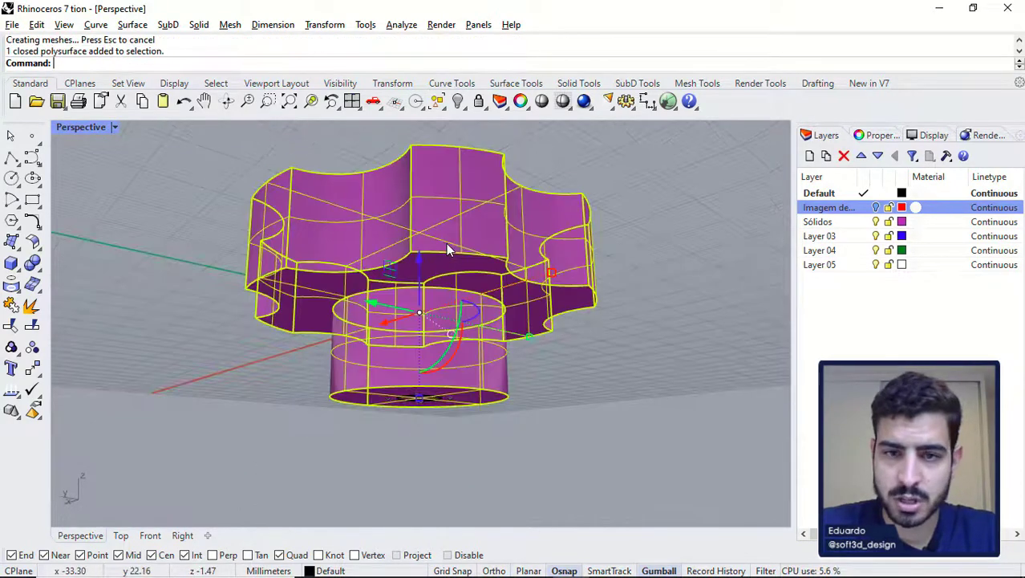
click(876, 222)
right_drag(489, 222, 454, 377)
click(444, 113)
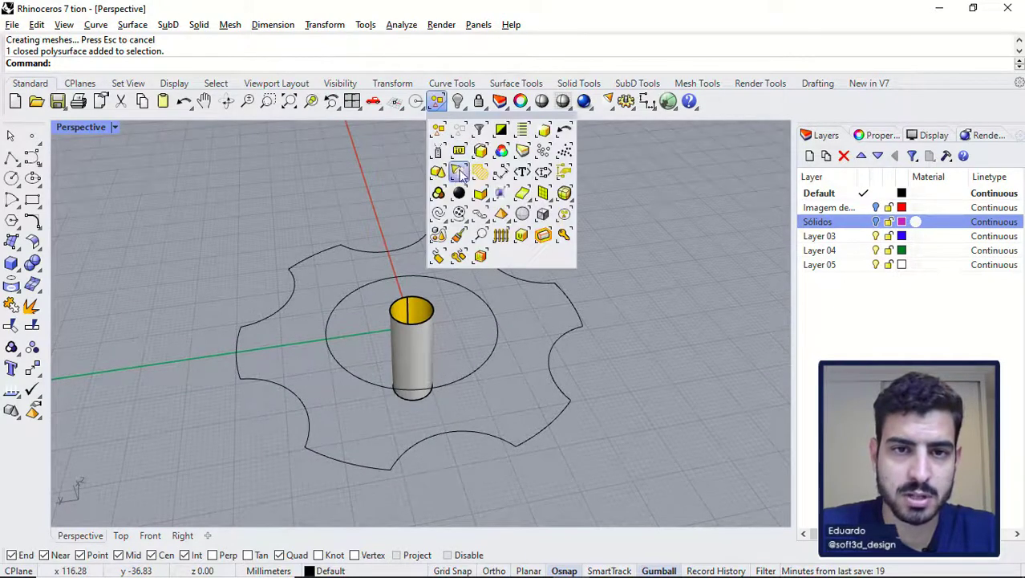
click(442, 221)
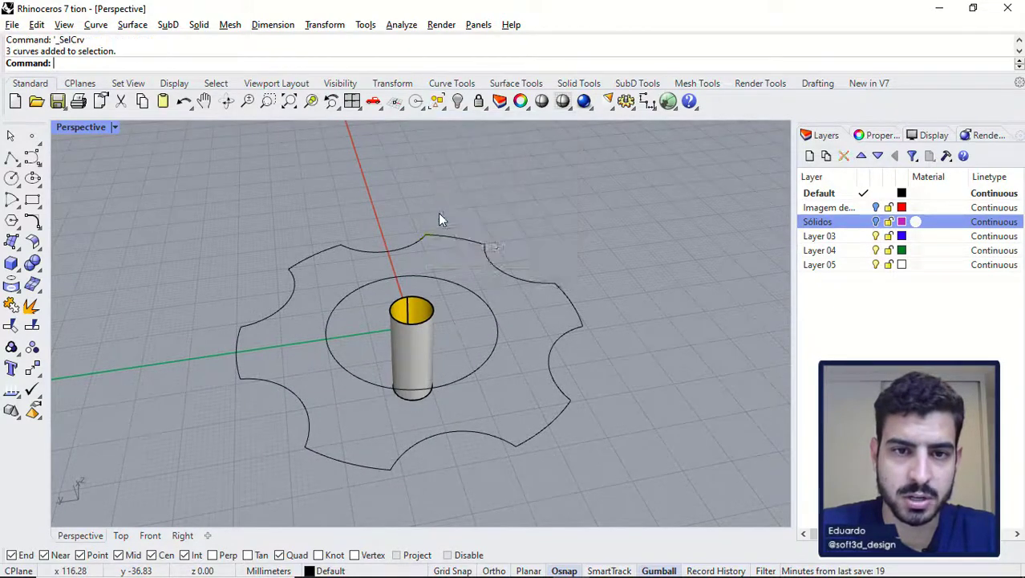
right_click(824, 243)
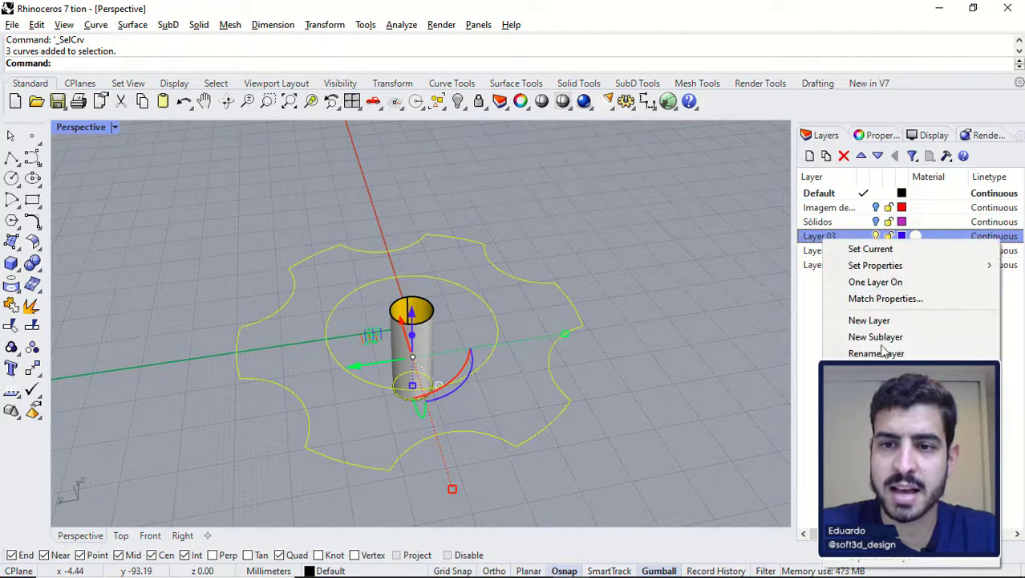
click(883, 425)
Step: Rename Layer 03 as Curvas and hide it, leaving the hole cylinder in view
click(835, 241)
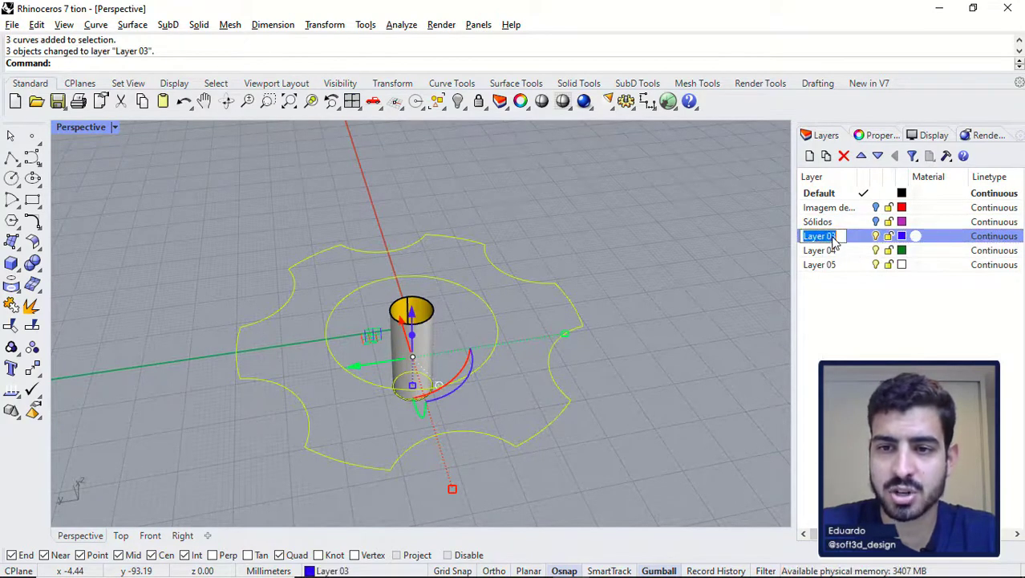
text(Curvas)
key(Return)
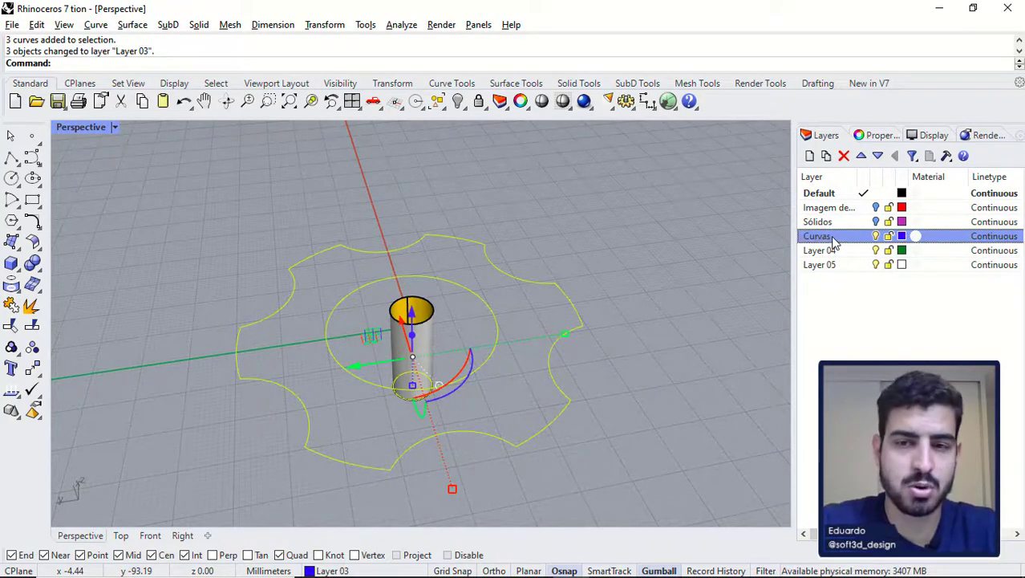
click(875, 237)
right_drag(529, 265, 427, 318)
Step: Switch to the reference drawing in Fotos and examine the blind hole's conical tip in the section view
key(alt+Tab)
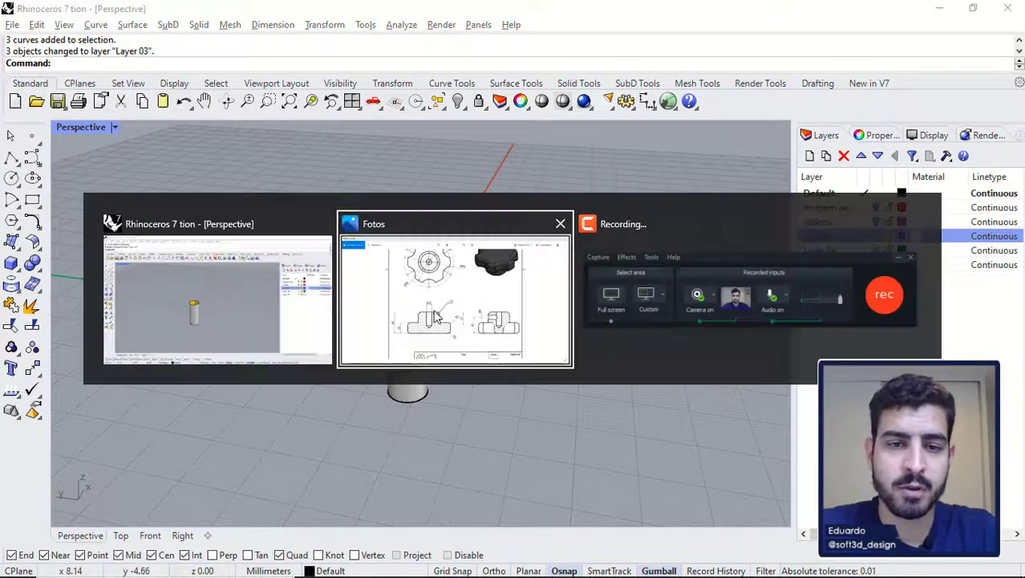
drag(495, 340, 440, 385)
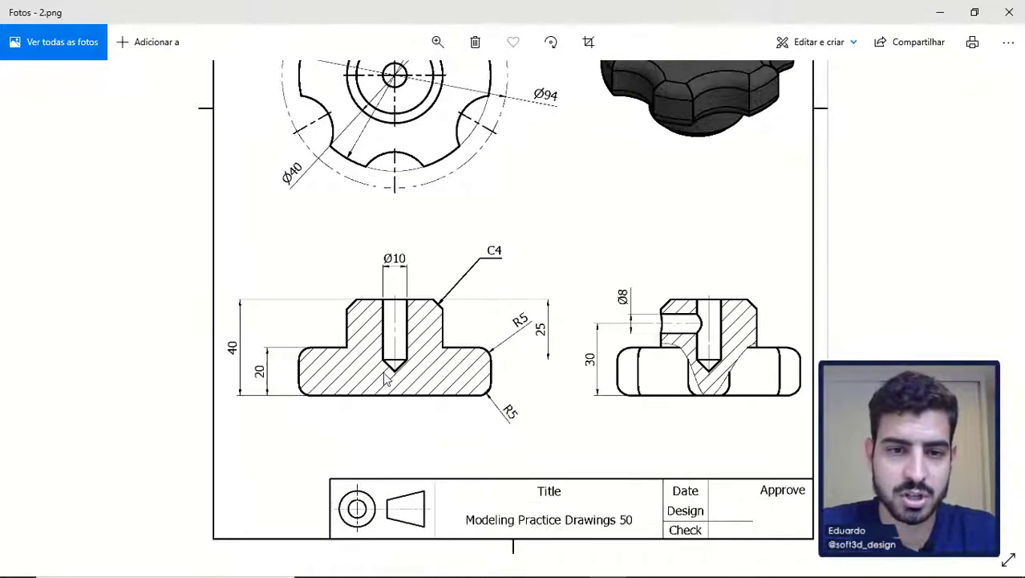
scroll(385, 378, down, 3)
scroll(385, 378, up, 4)
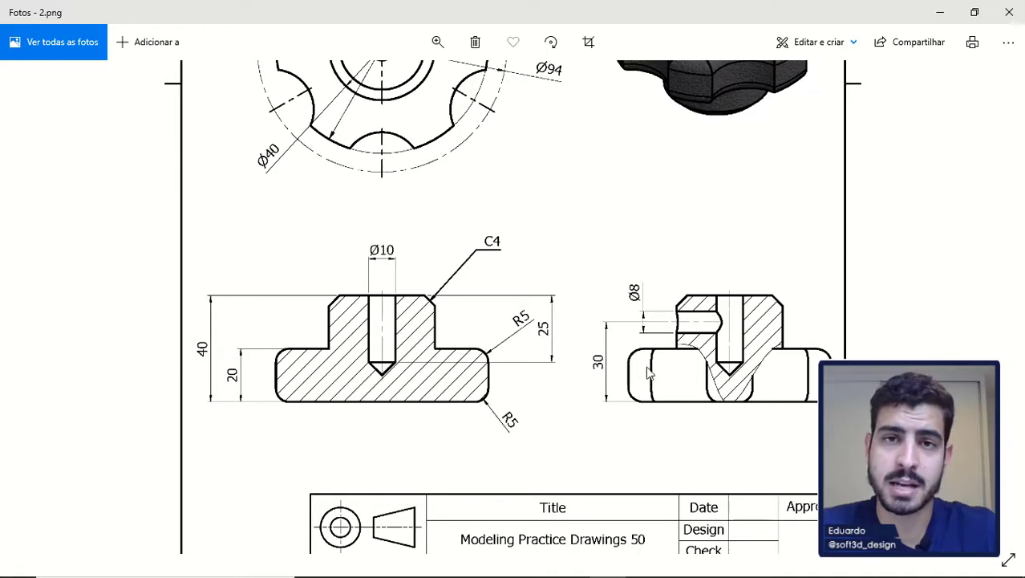
scroll(479, 340, up, 2)
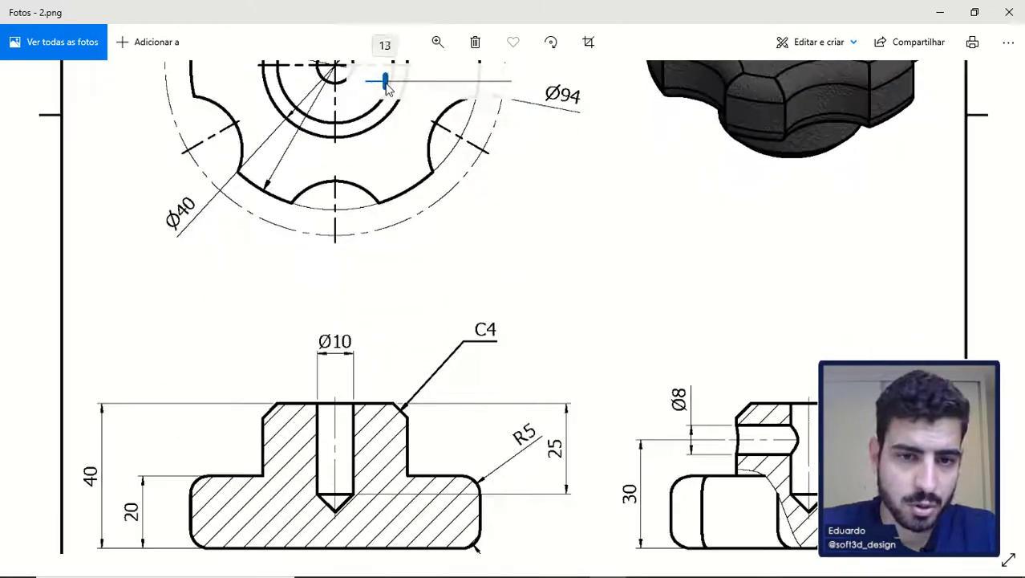
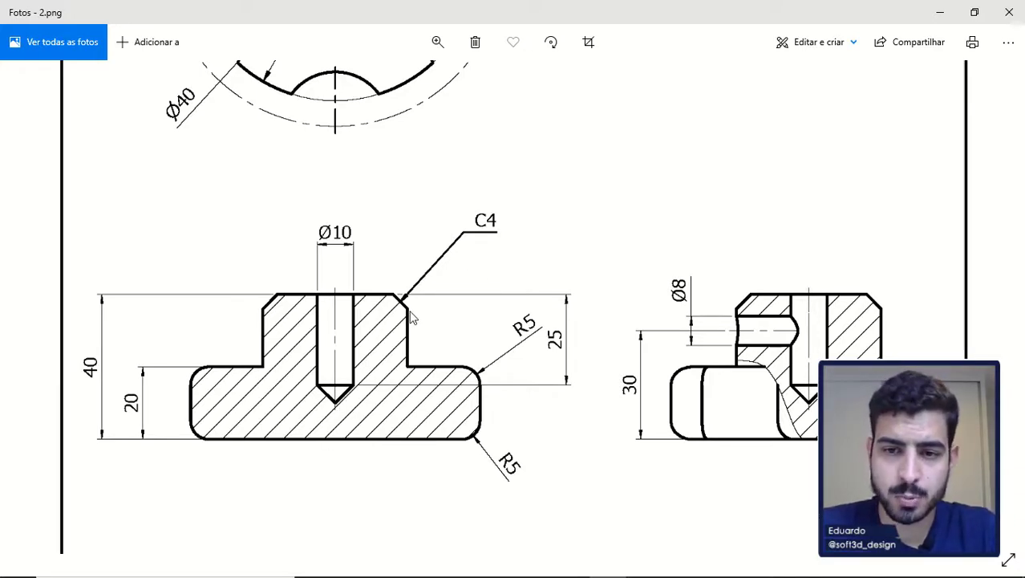
key(alt+Tab)
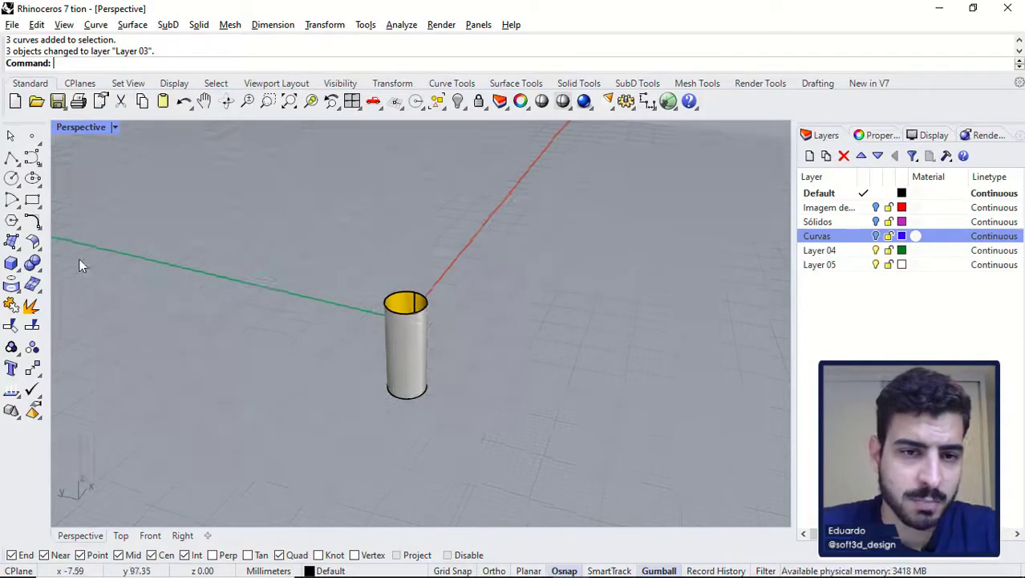
Step: Draw a vertical solid cone of 5 mm radius and 5 mm height, centred on the upper rim of the hole cylinder
click(32, 265)
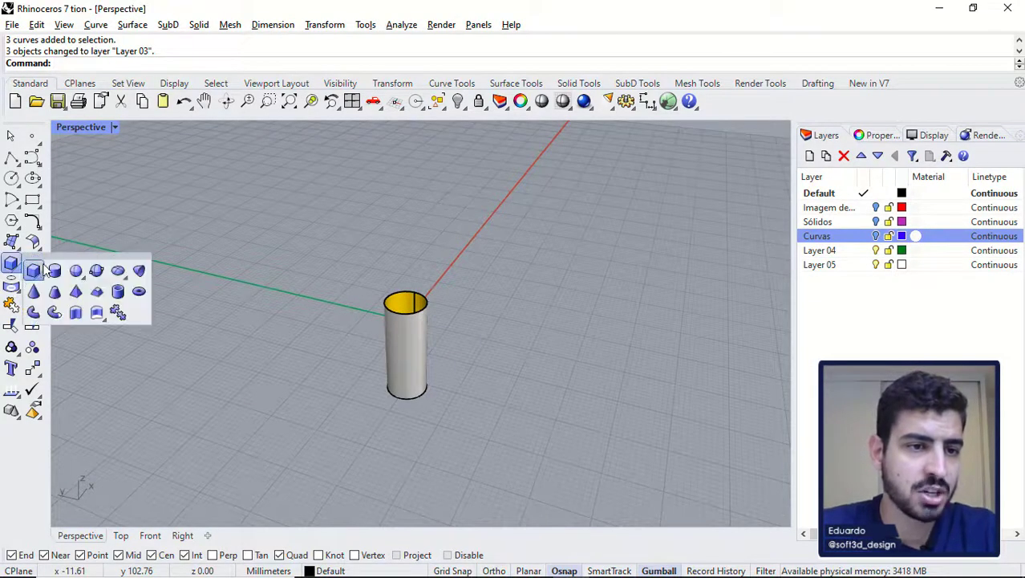
drag(56, 249, 80, 175)
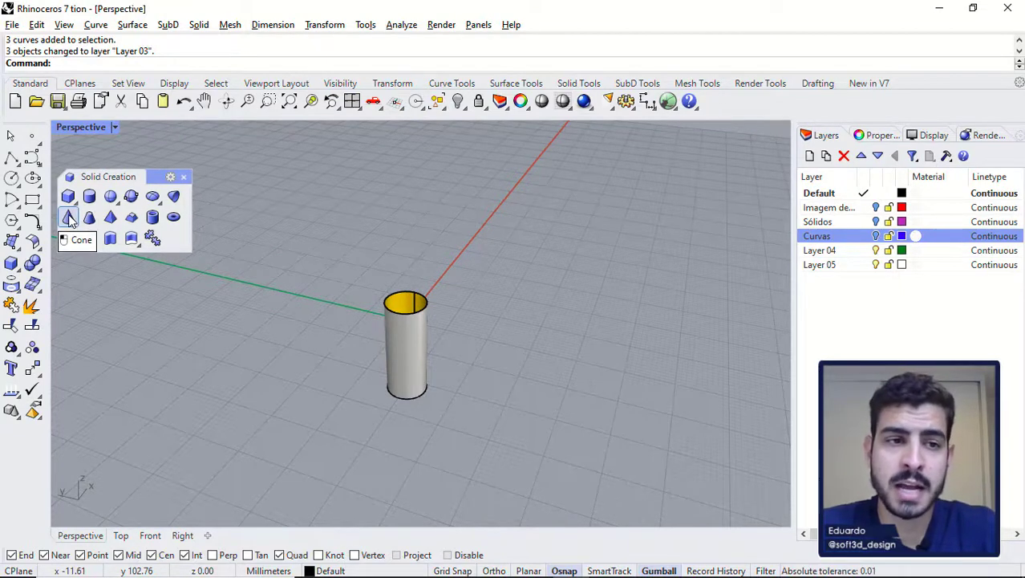
click(70, 219)
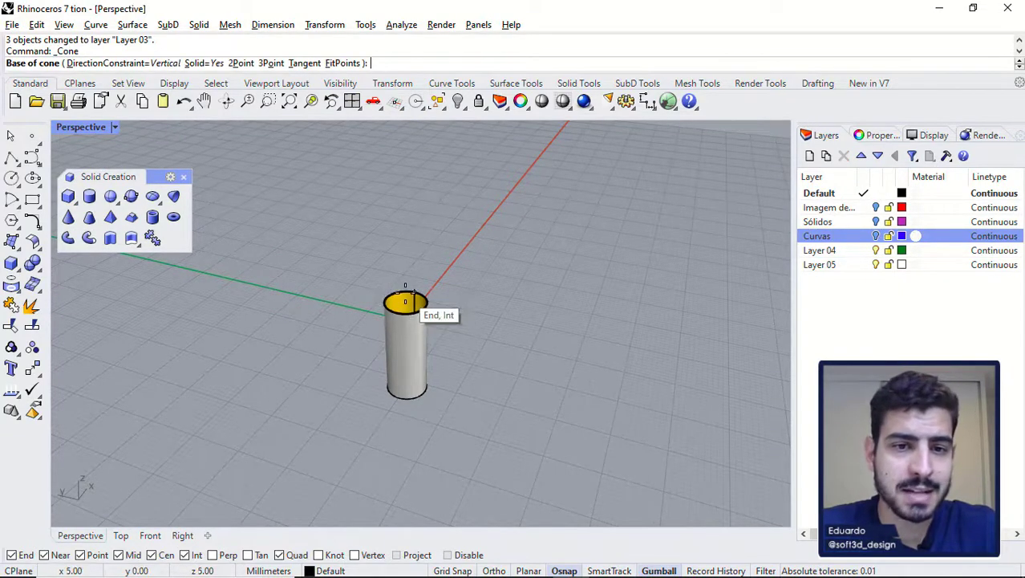
scroll(405, 299, up, 2)
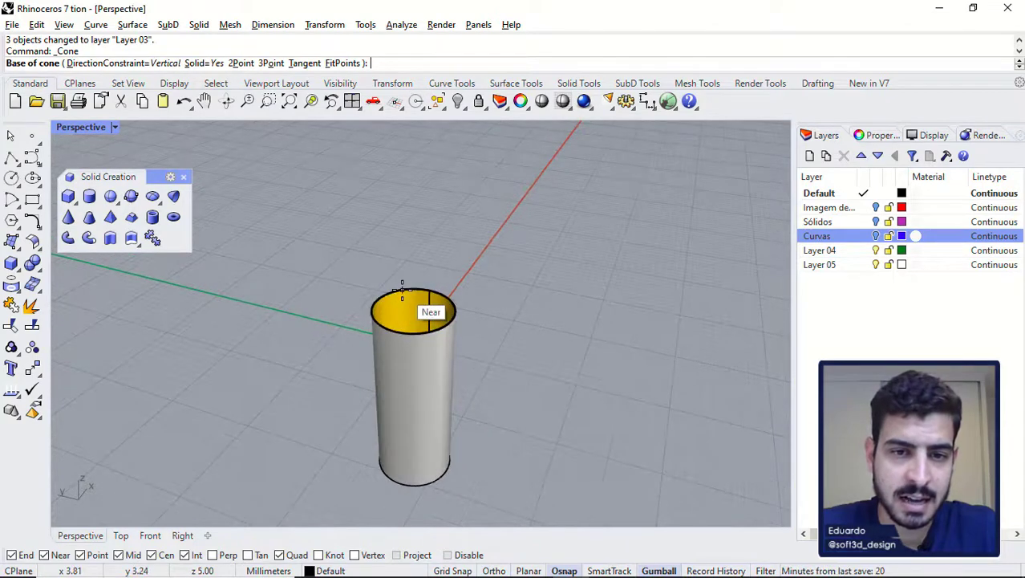
click(404, 291)
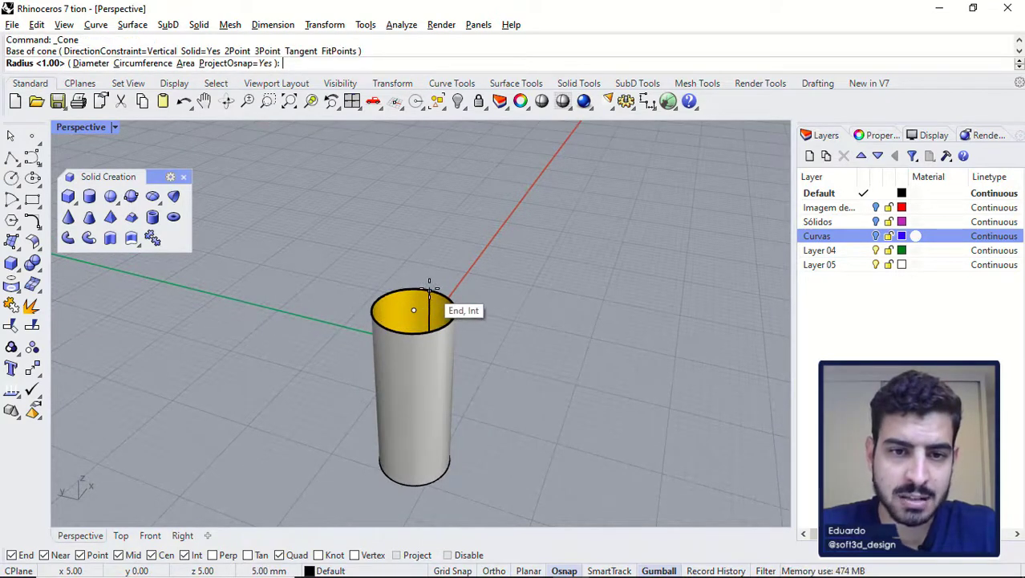
click(430, 290)
right_drag(414, 275, 406, 241)
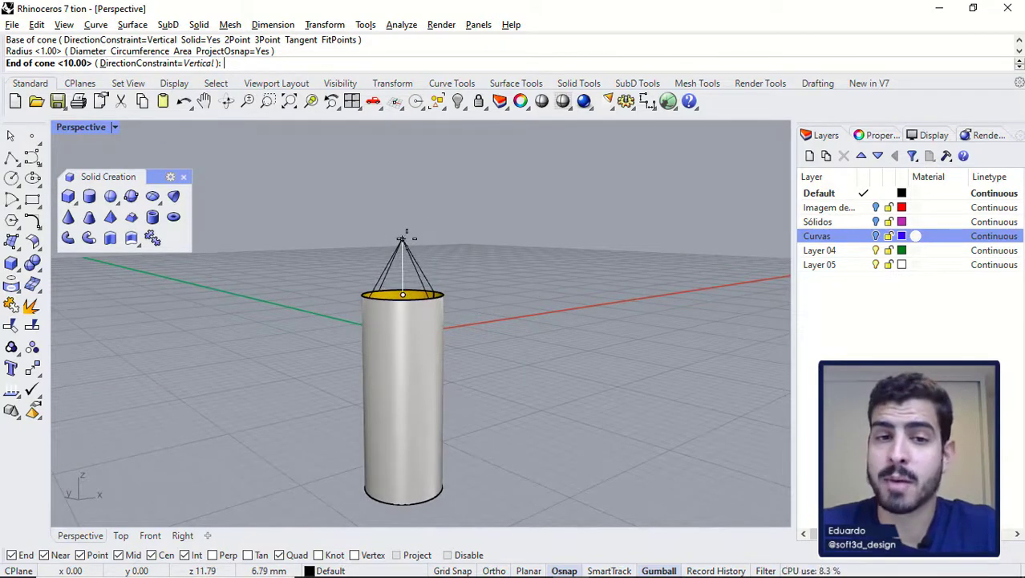
click(184, 178)
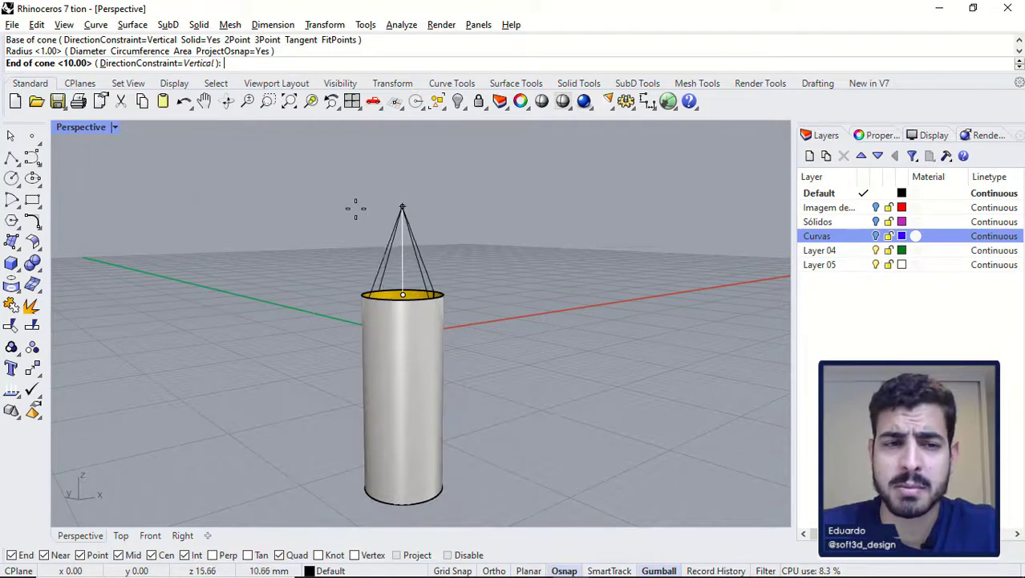
text(5)
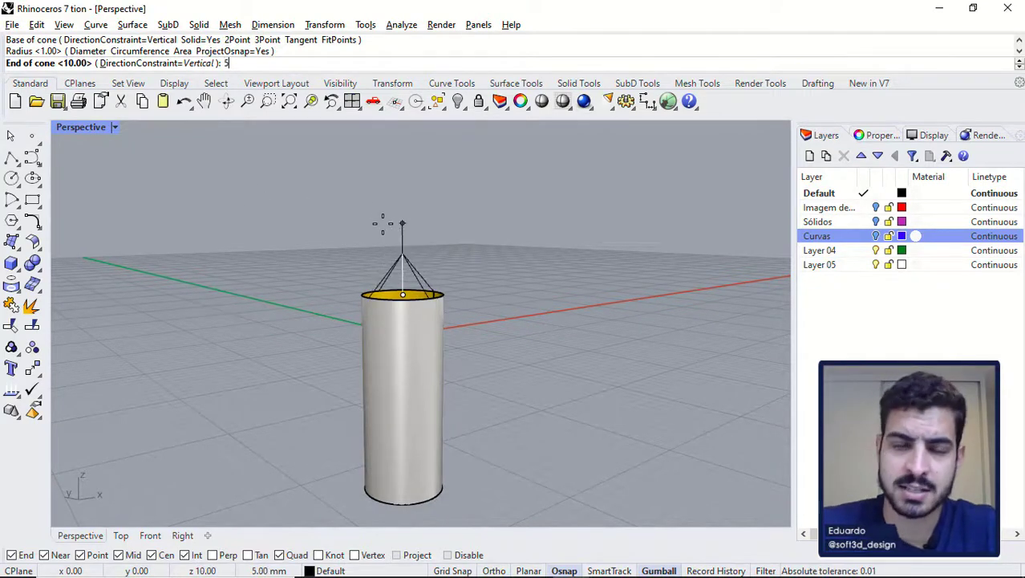
key(Return)
right_drag(381, 222, 381, 328)
Step: Unite the cone and the open hole cylinder into one cutting body with Boolean Union
click(392, 300)
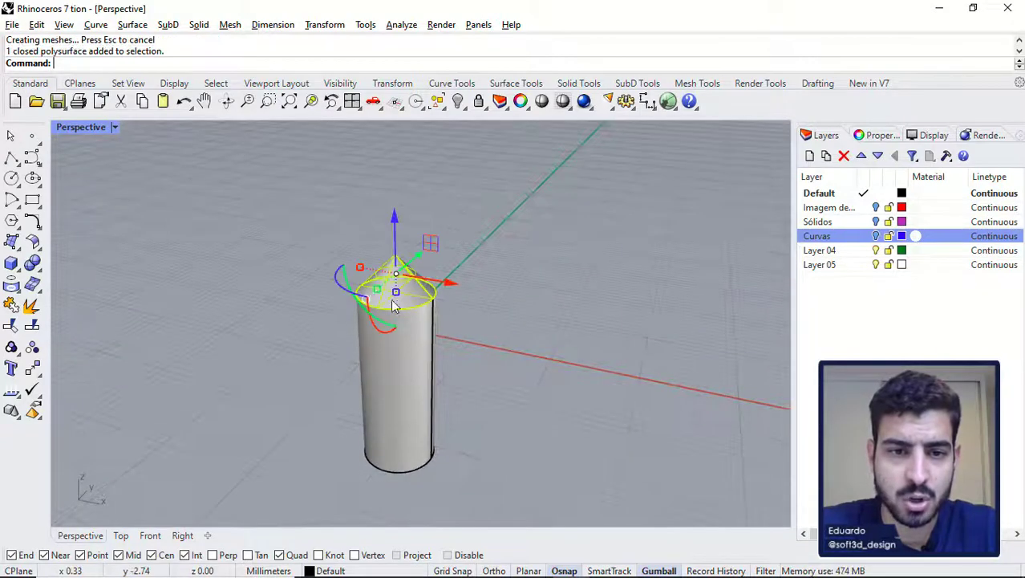
right_drag(412, 391, 414, 348)
click(414, 346)
right_drag(501, 430, 391, 315)
shift+click(403, 289)
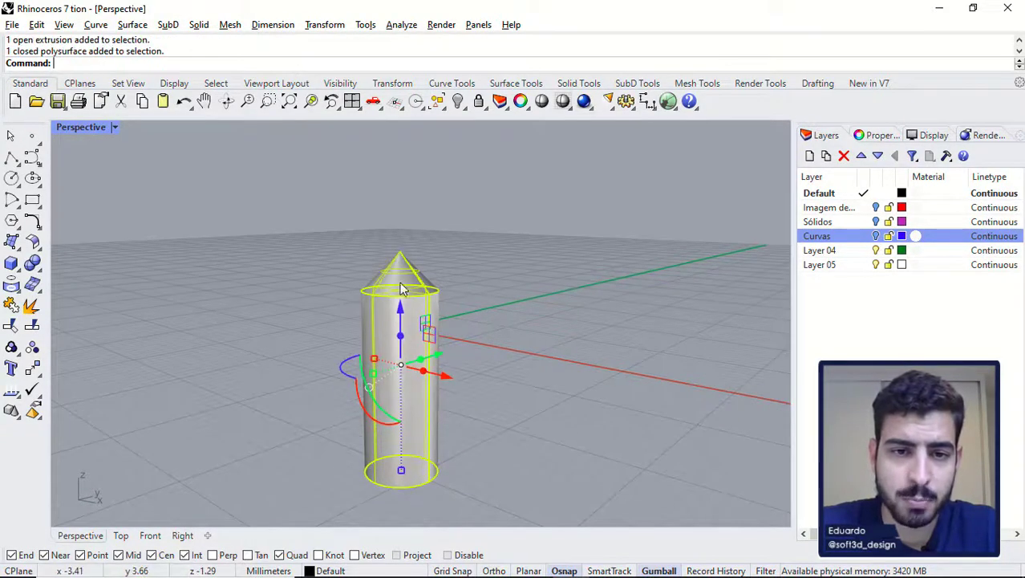
right_drag(325, 257, 331, 295)
click(32, 265)
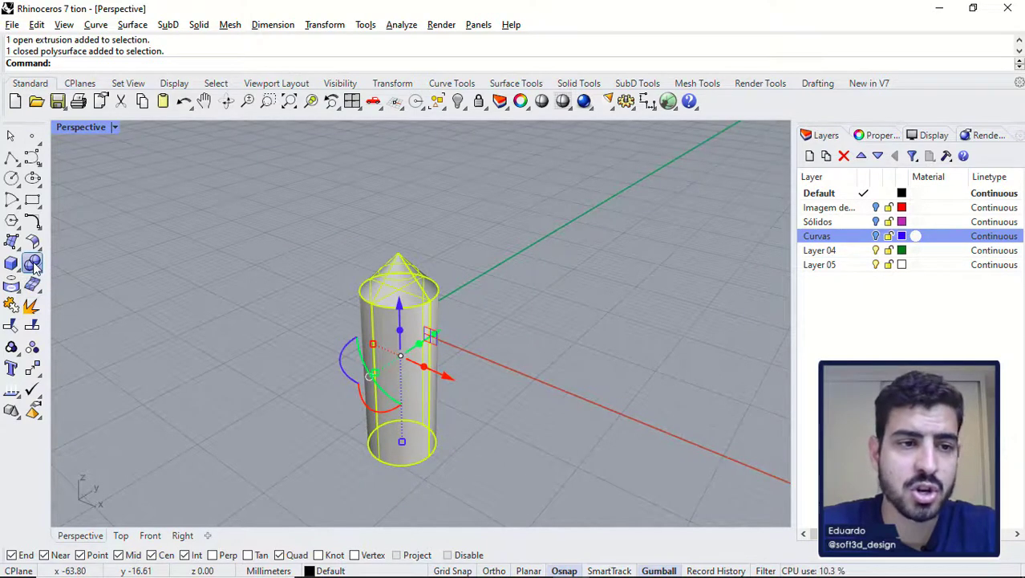
click(410, 340)
right_drag(410, 340, 481, 324)
key(Escape)
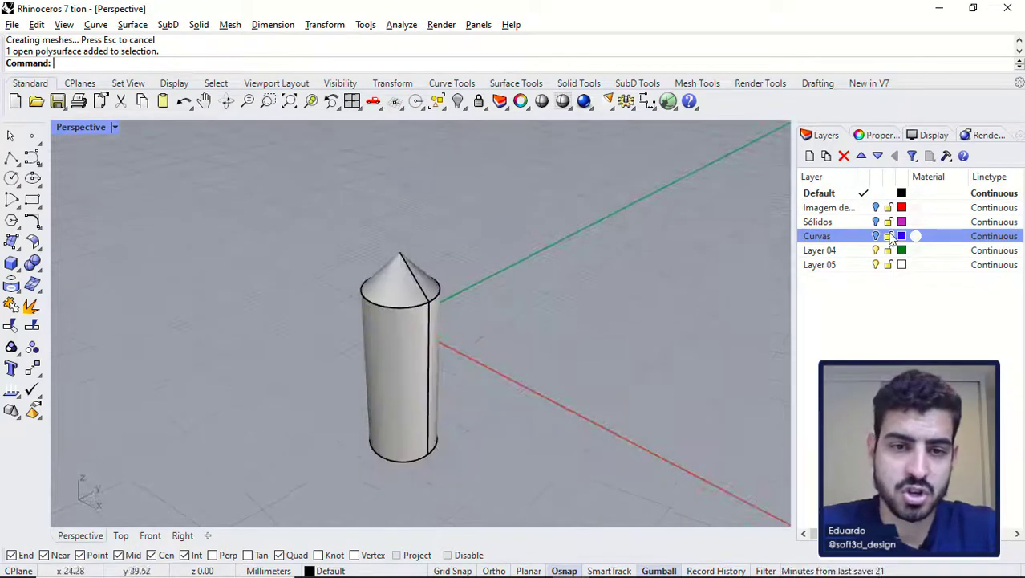
Step: Show the Sólidos layer and check the hole body and the knob by selecting them separately at the boss's end face
click(876, 221)
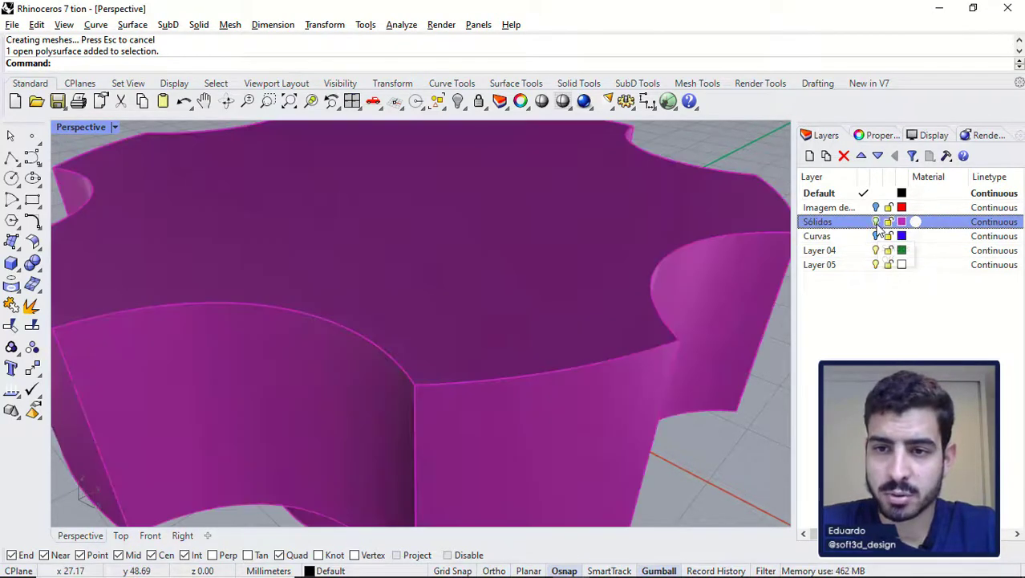
scroll(405, 308, down, 6)
scroll(408, 333, up, 6)
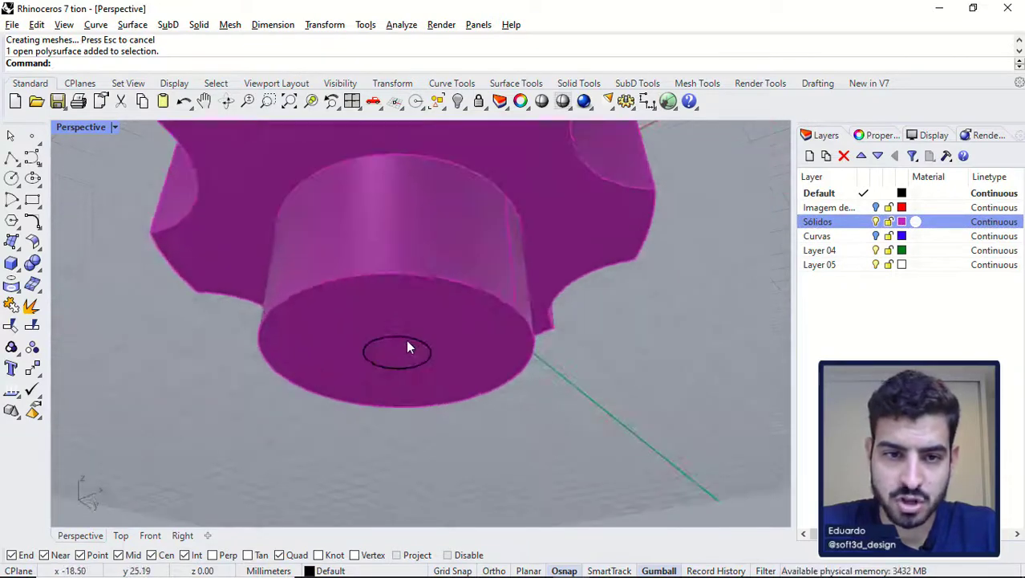
click(406, 339)
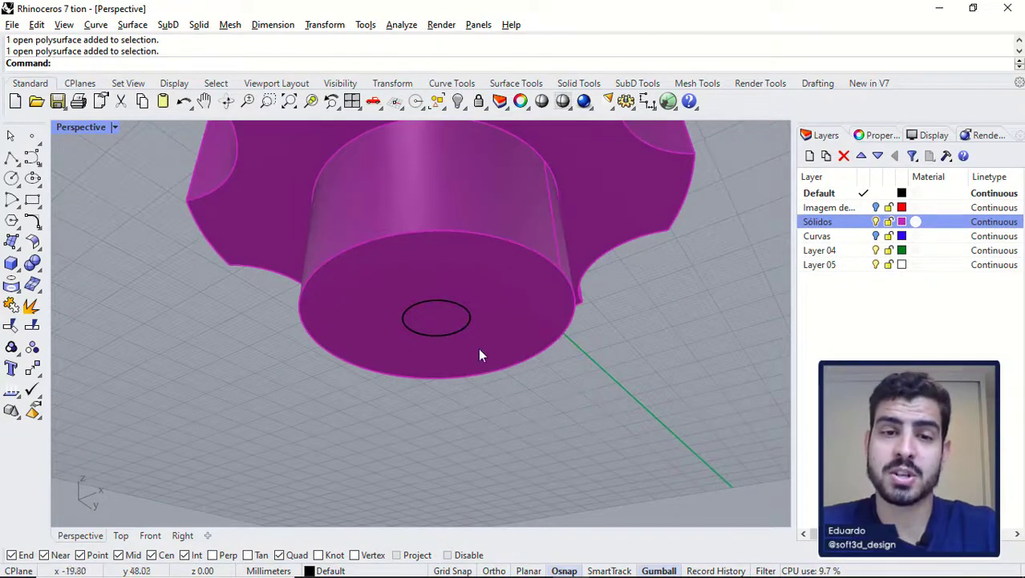
click(442, 314)
click(670, 314)
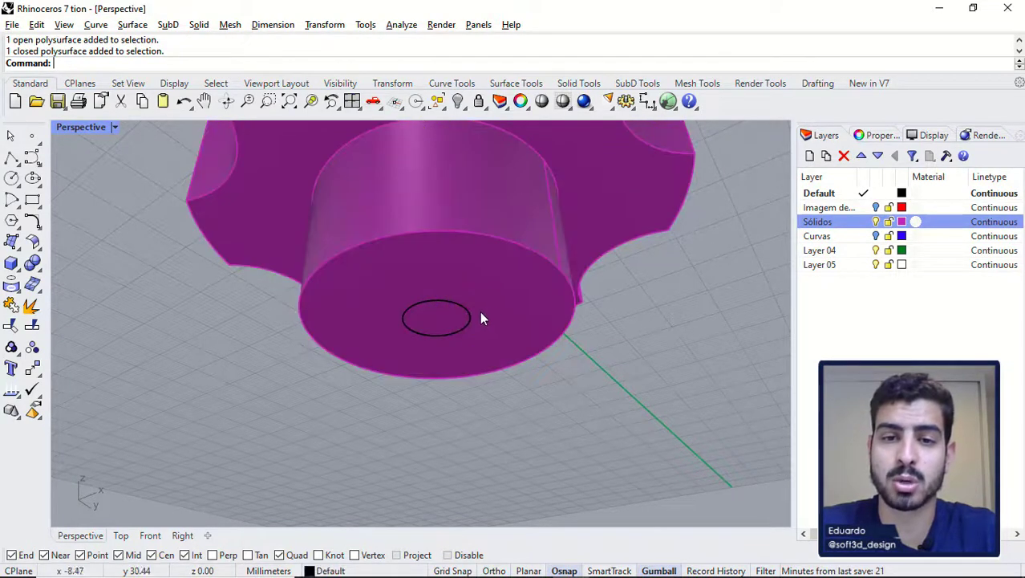
click(463, 304)
key(Delete)
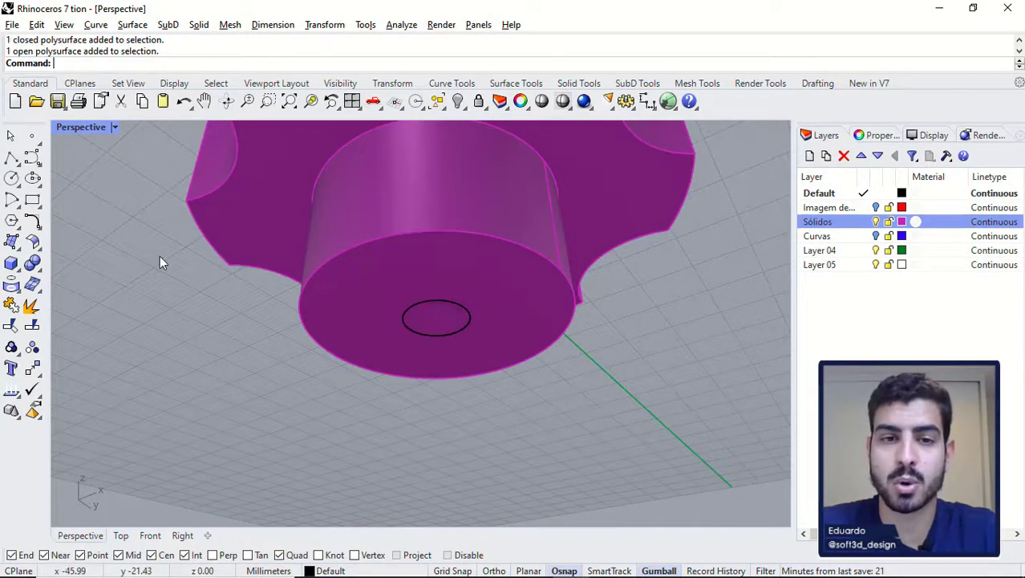
Step: Subtract the cone-tipped hole body from the knob with Boolean Difference, with DeleteInput set to Yes
click(33, 262)
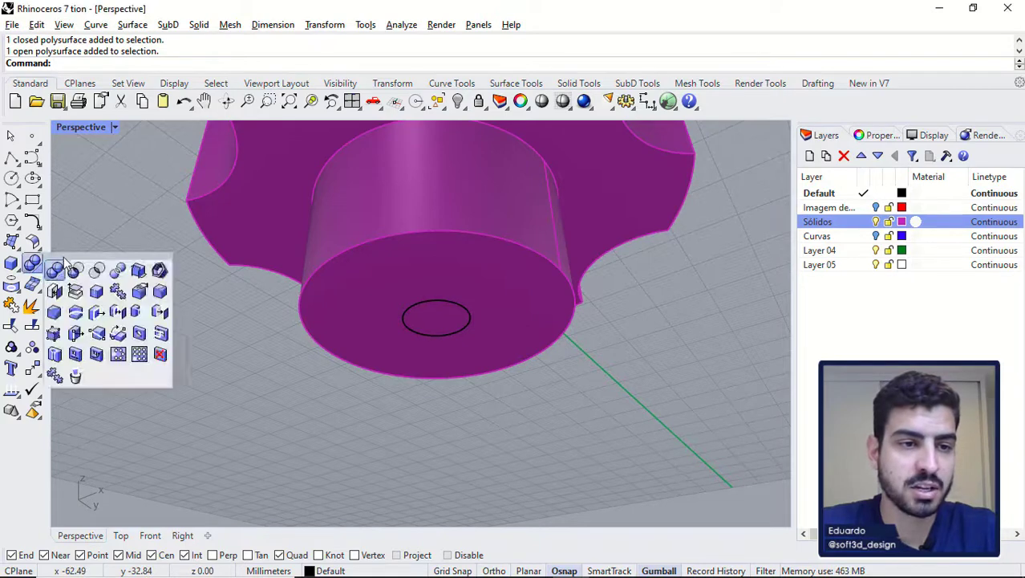
drag(66, 255, 76, 185)
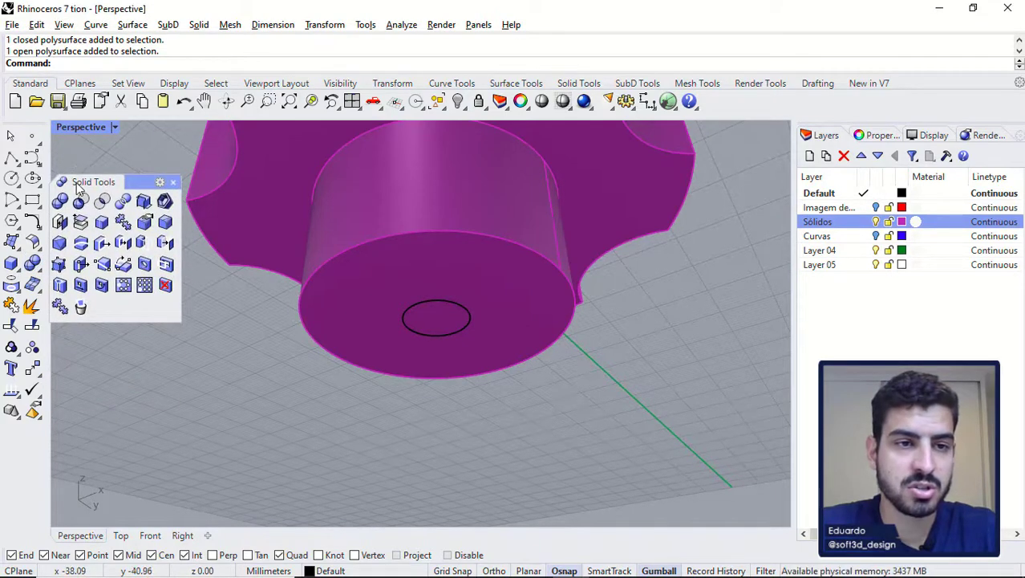
click(80, 202)
click(367, 194)
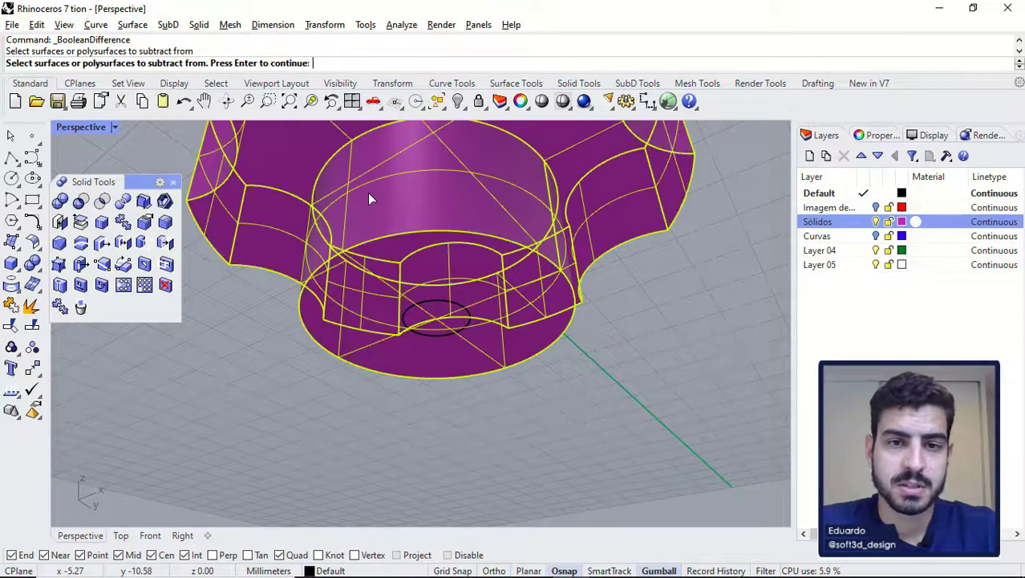
key(Return)
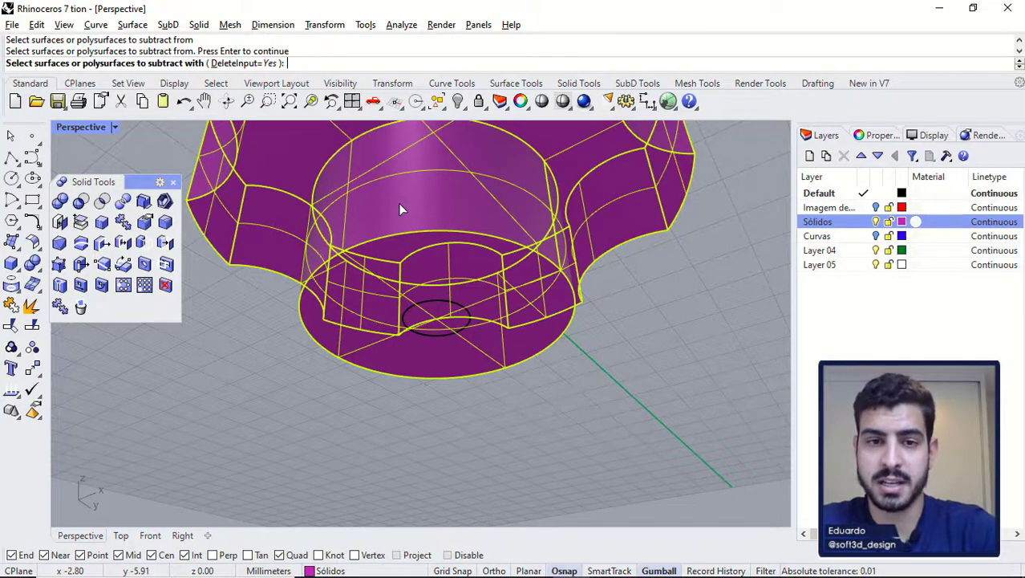
click(434, 308)
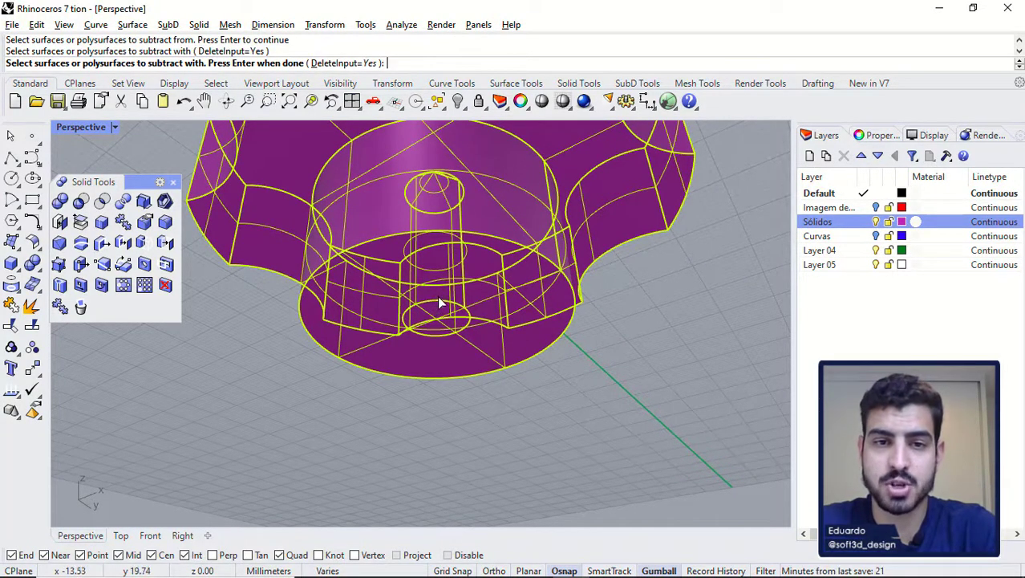
key(Return)
Step: Inspect the blind hole inside the knob in Ghosted display mode and return the Perspective viewport to Shaded
right_drag(438, 297, 401, 314)
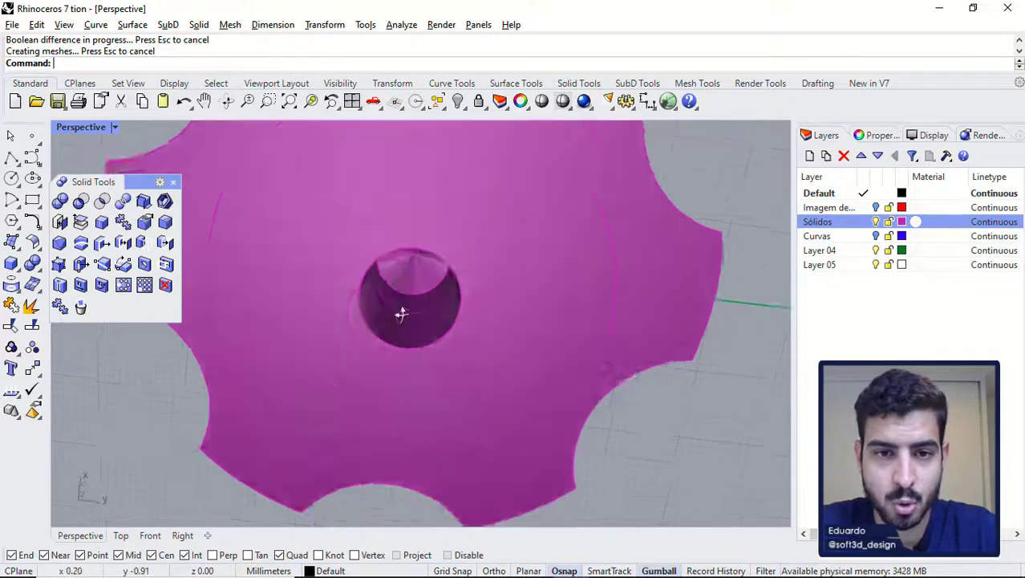
scroll(401, 313, down, 5)
right_drag(397, 351, 373, 407)
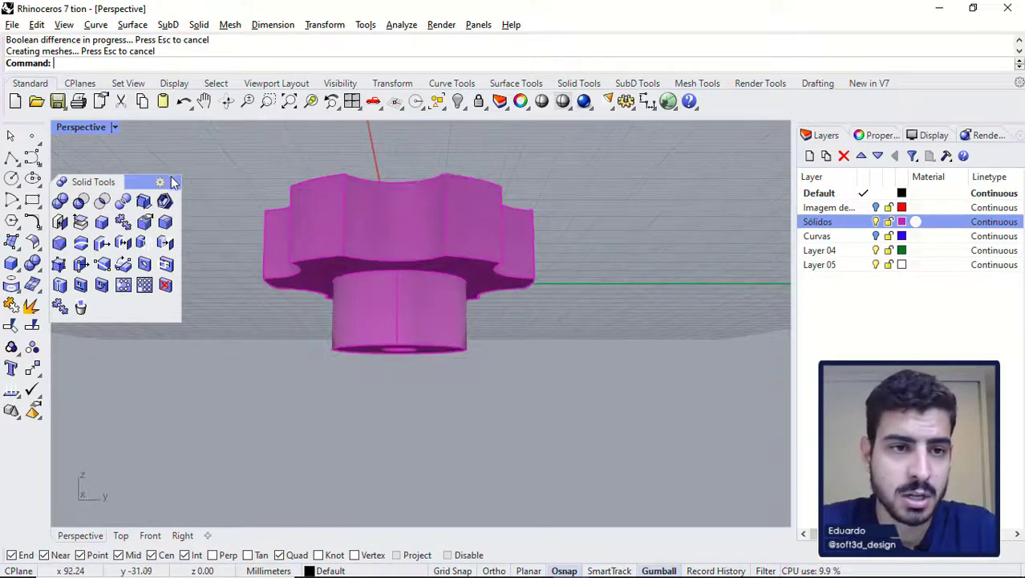
click(114, 127)
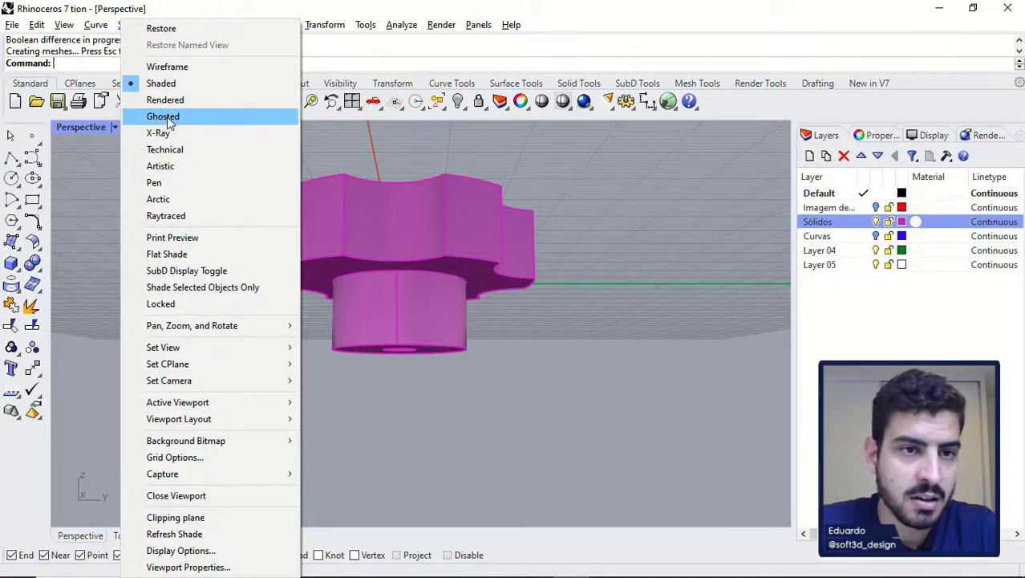
click(163, 116)
right_drag(201, 148, 373, 245)
scroll(414, 281, up, 5)
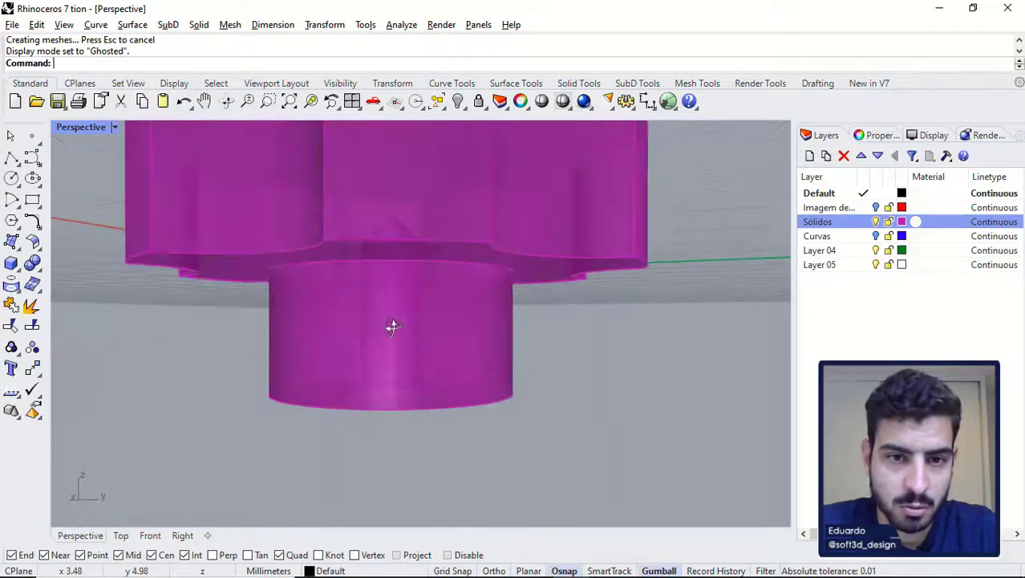
mouse_move(392, 326)
right_down()
mouse_move(382, 275)
mouse_move(393, 264)
mouse_move(401, 304)
mouse_move(350, 293)
mouse_move(384, 410)
mouse_move(393, 337)
right_up()
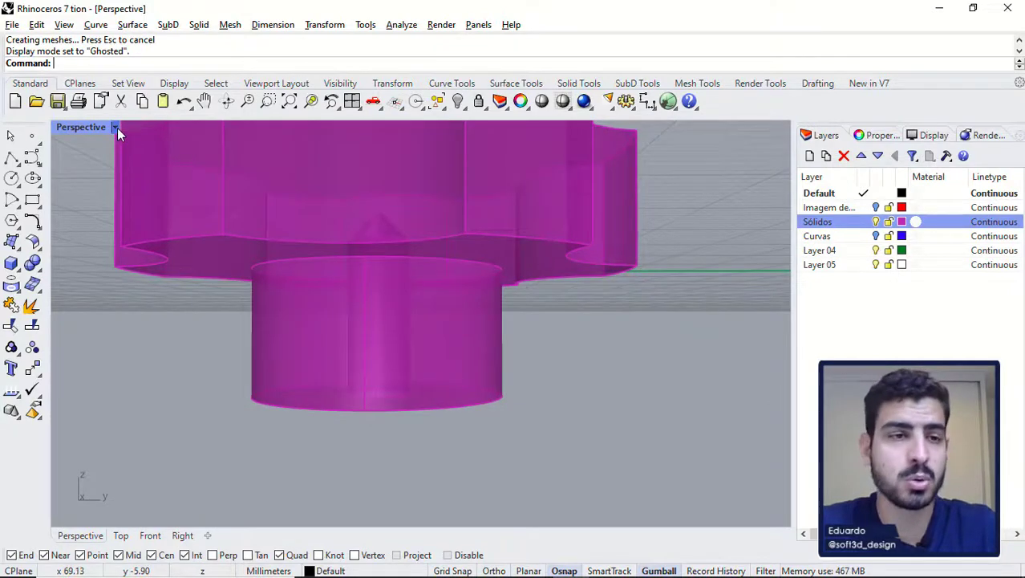
click(115, 126)
click(299, 386)
mouse_move(299, 386)
right_down()
mouse_move(426, 408)
mouse_move(361, 337)
right_up()
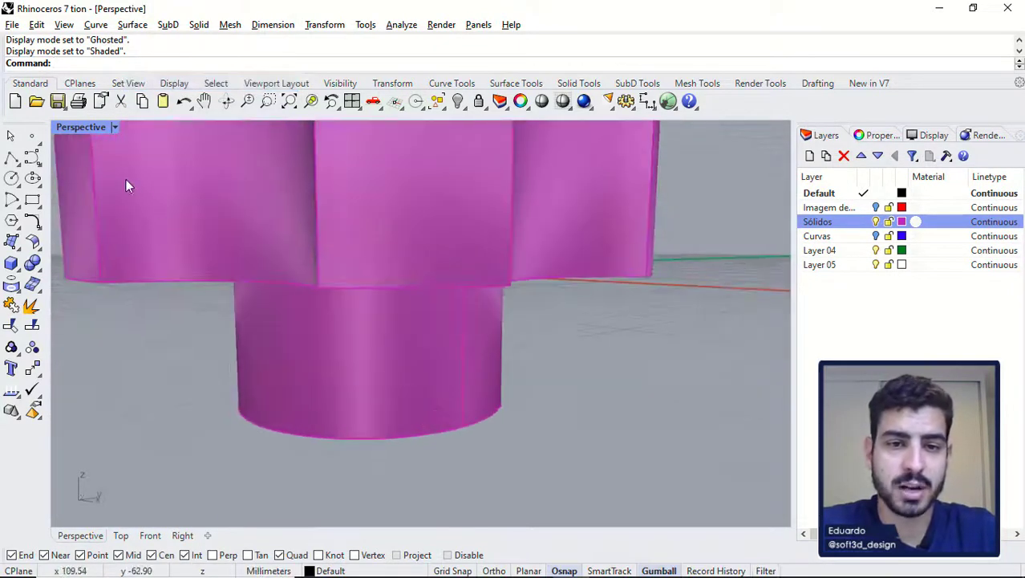
right_drag(527, 343, 431, 338)
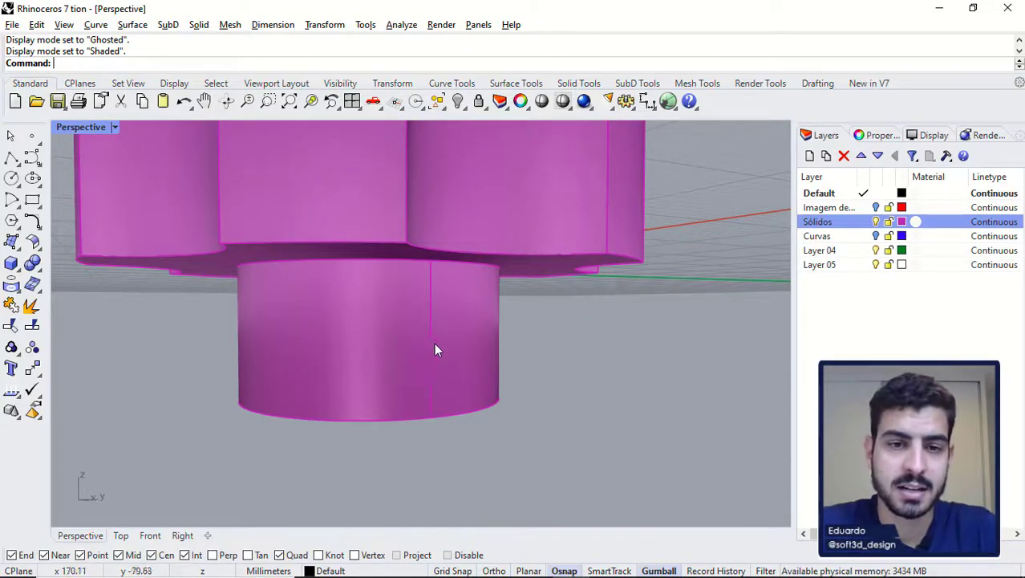
Step: Check the side hole's diameter and height in the section views of the reference drawing 2.png in Fotos, and return to Rhino
right_drag(434, 330, 419, 323)
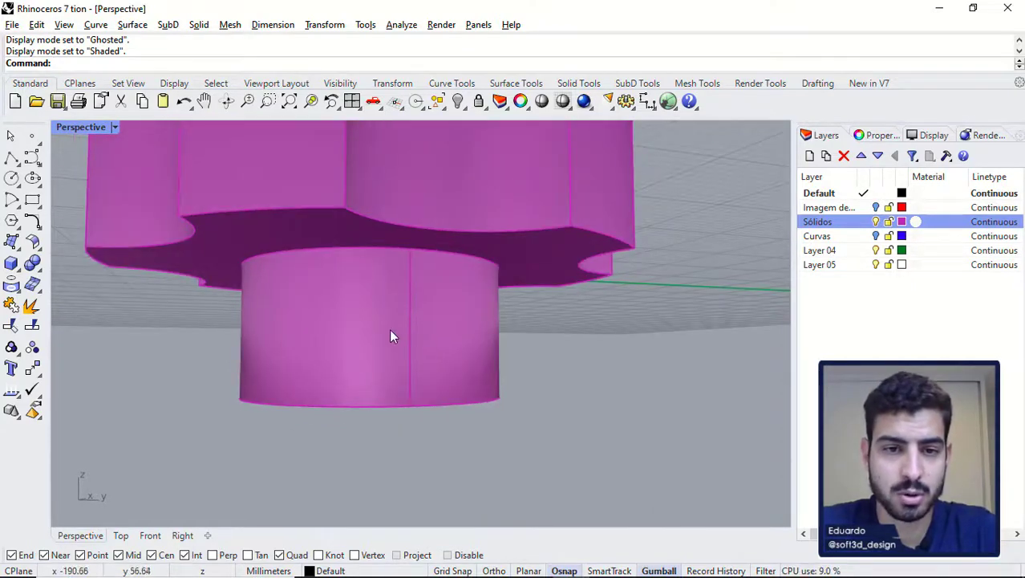
key(alt+Tab)
scroll(403, 304, up, 3)
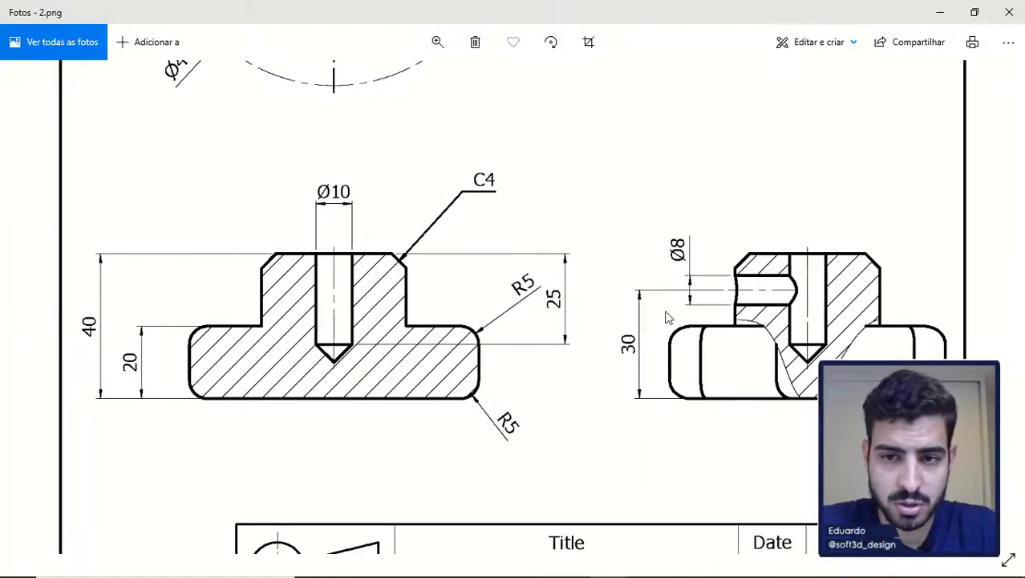
scroll(714, 289, down, 1)
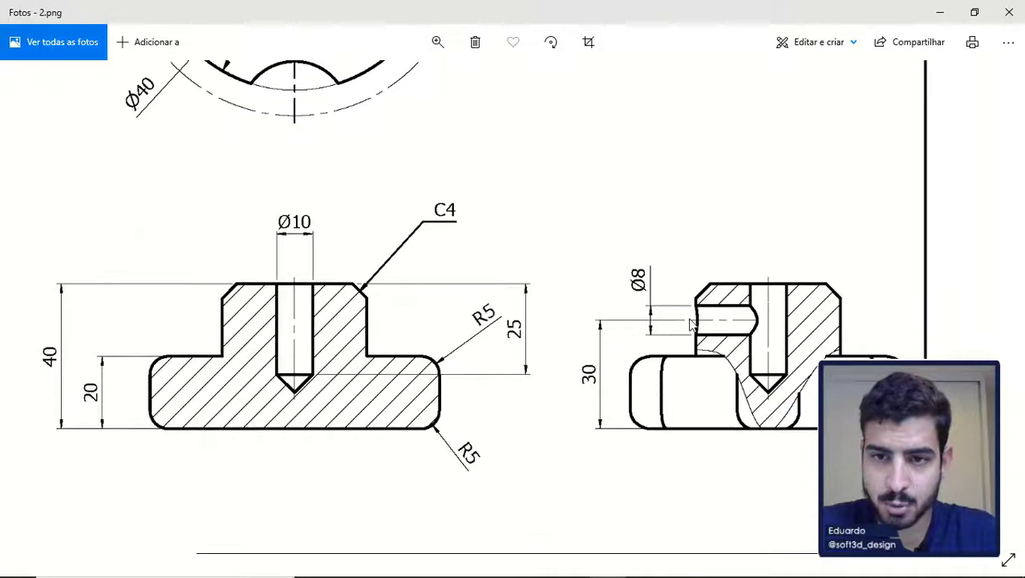
scroll(674, 309, up, 1)
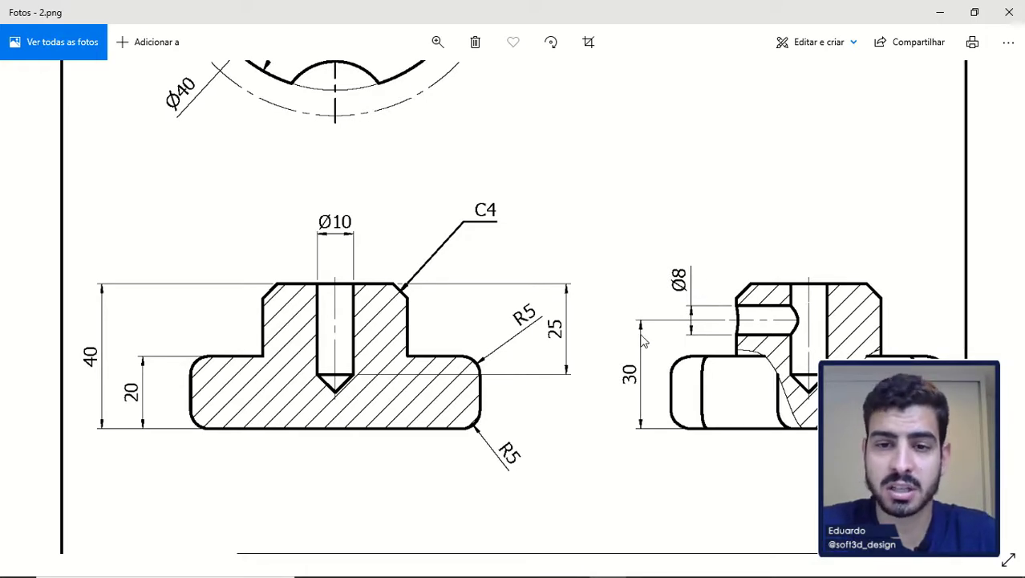
key(alt+Tab)
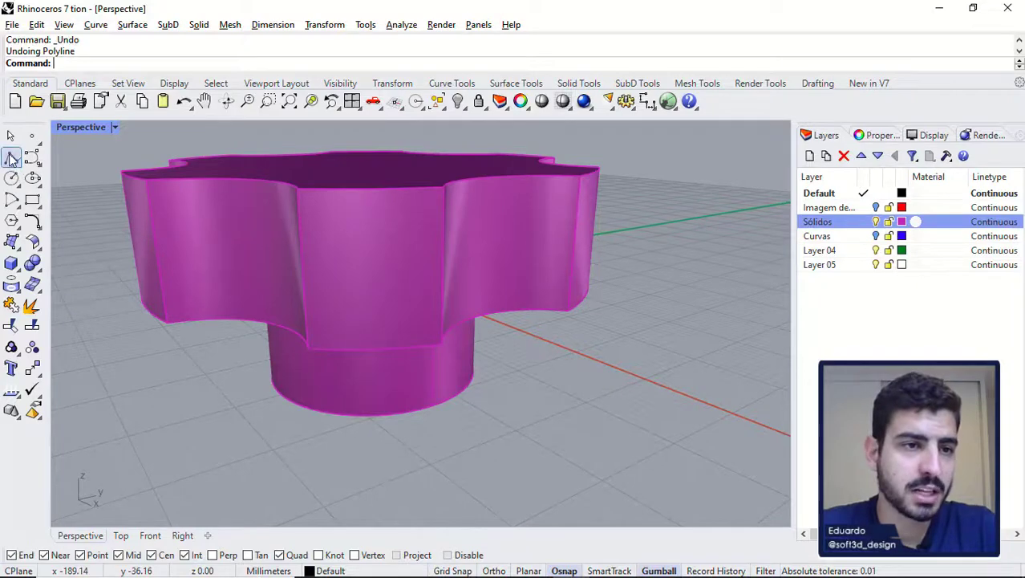
Step: Draw a 30 mm vertical polyline in the Right viewport, straight down from the centre of the knob's lobed top face
click(11, 158)
right_drag(309, 202, 384, 377)
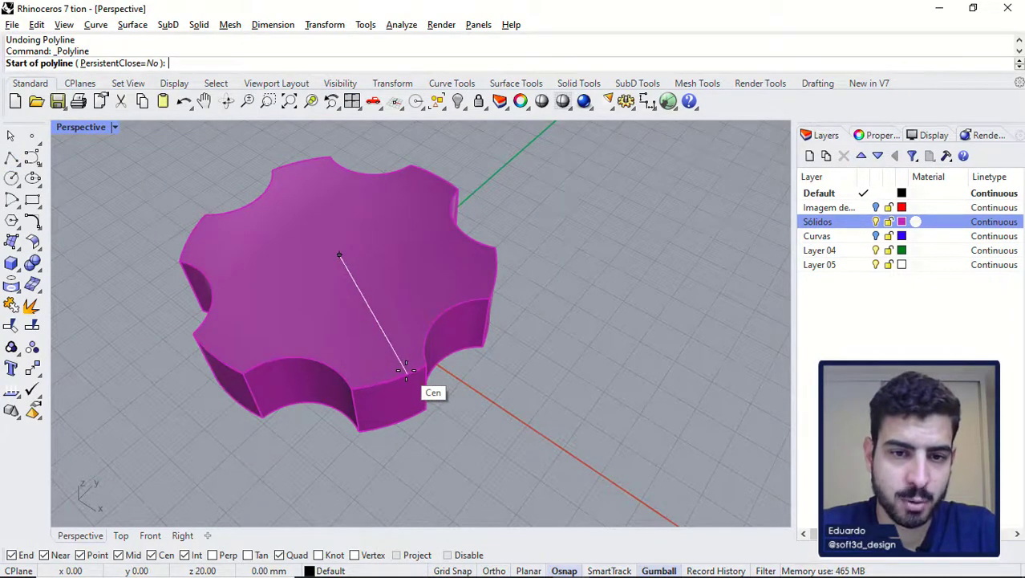
click(405, 370)
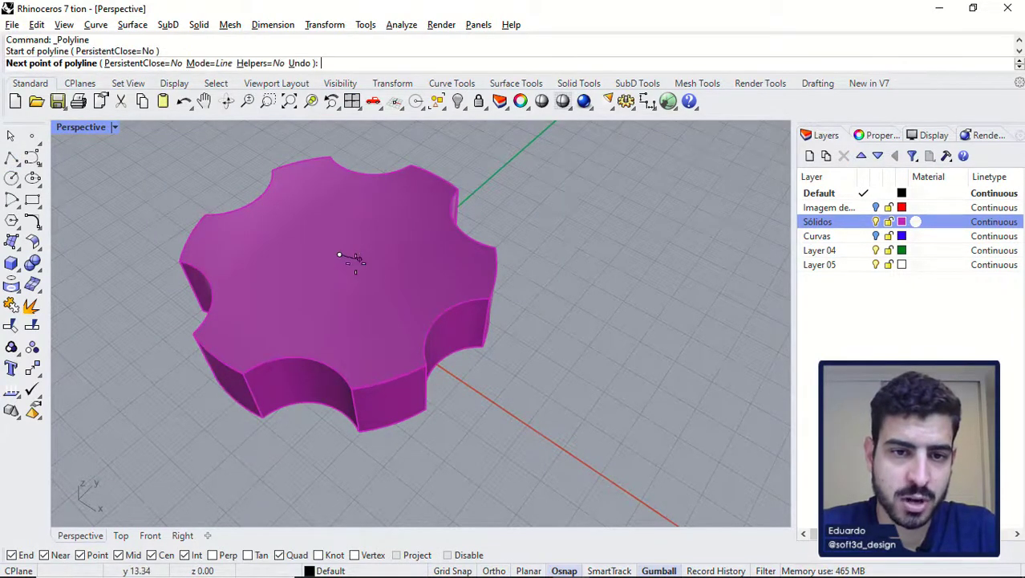
double_click(78, 128)
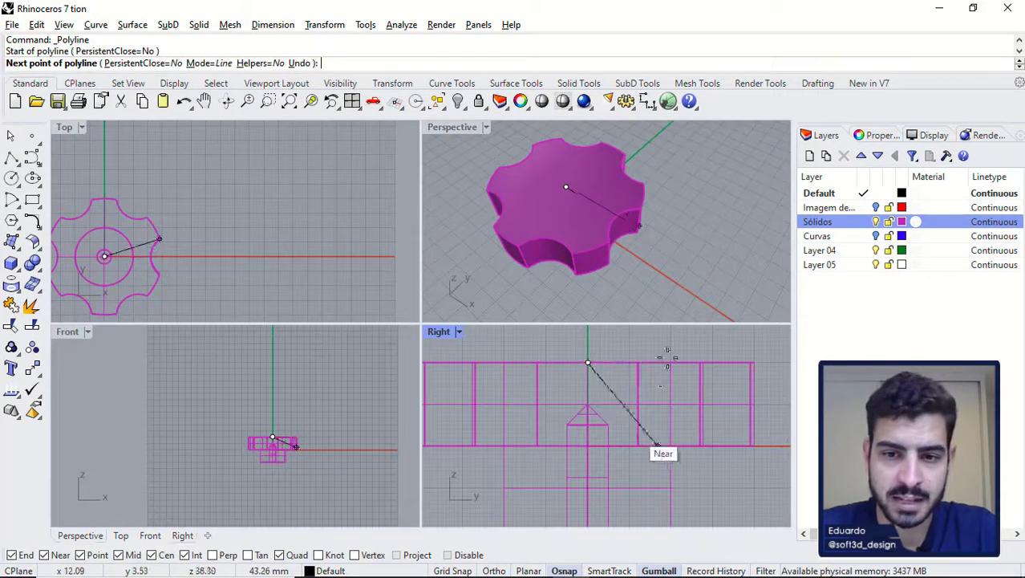
double_click(440, 330)
scroll(498, 325, down, 4)
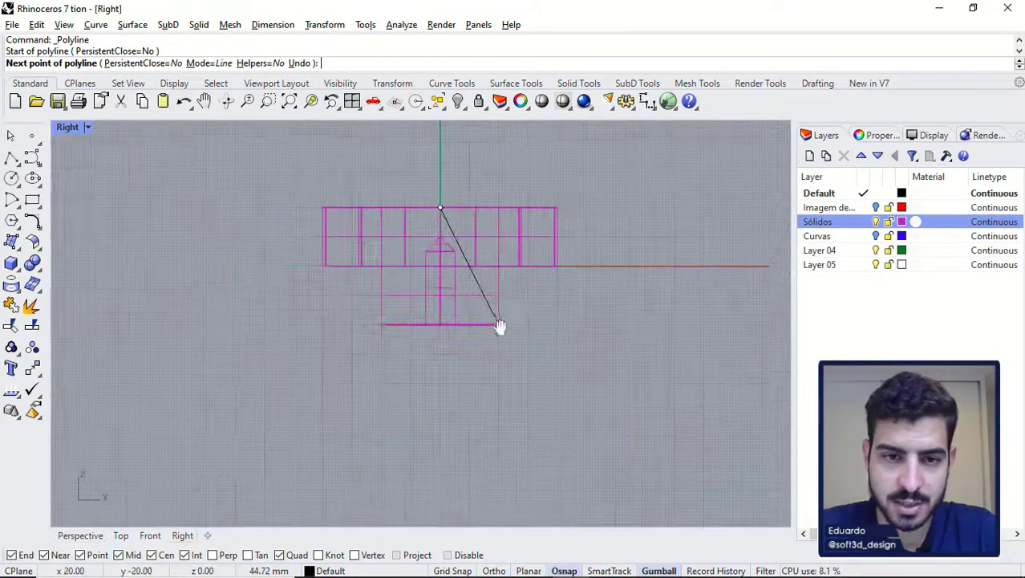
key(F8)
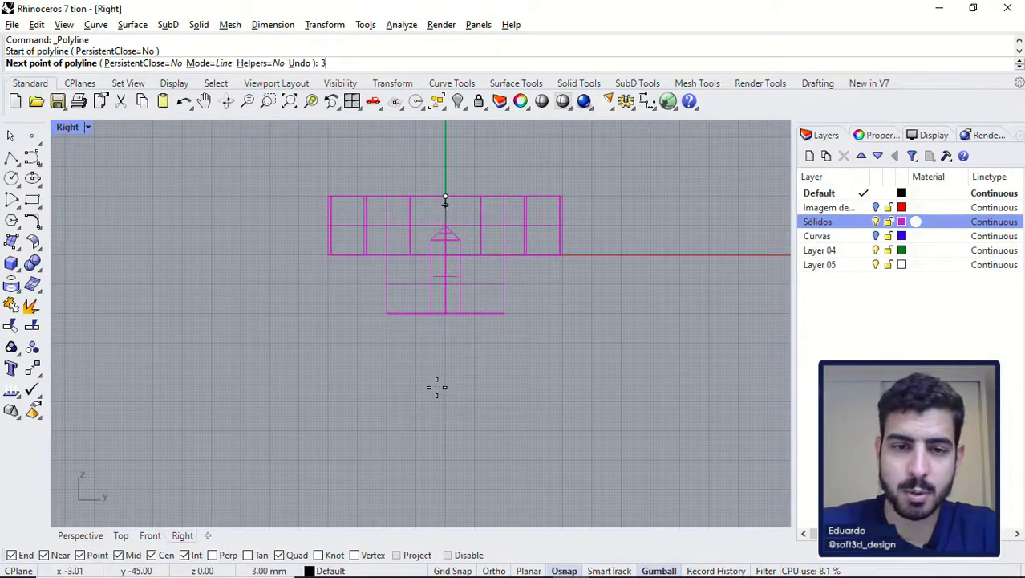
text(30)
key(Return)
key(F8)
scroll(465, 338, up, 6)
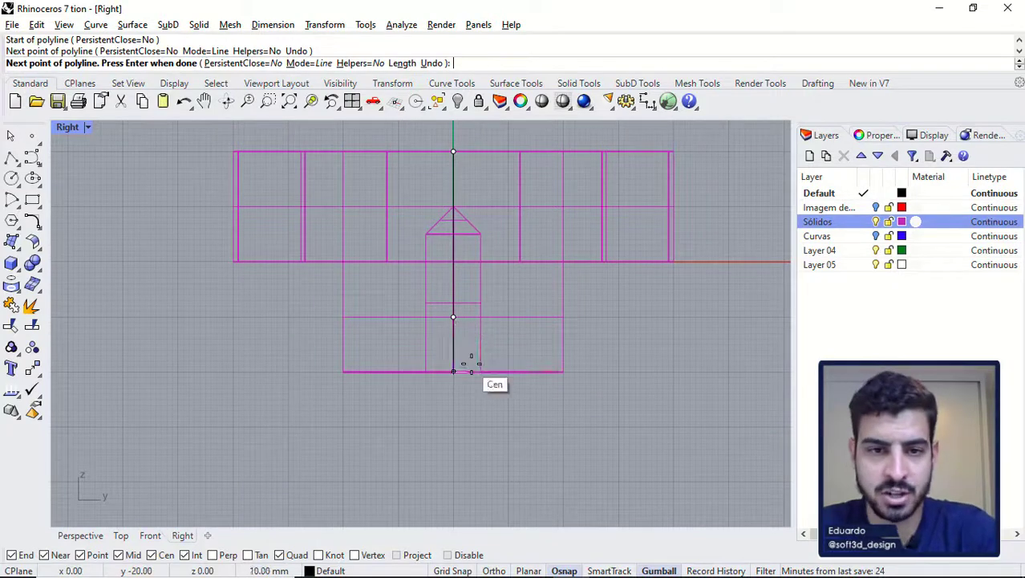
key(Return)
Step: Hide the Sólidos layer and draw a circle of radius 4 mm centred on the vertical line's lower end in the Right viewport
click(875, 221)
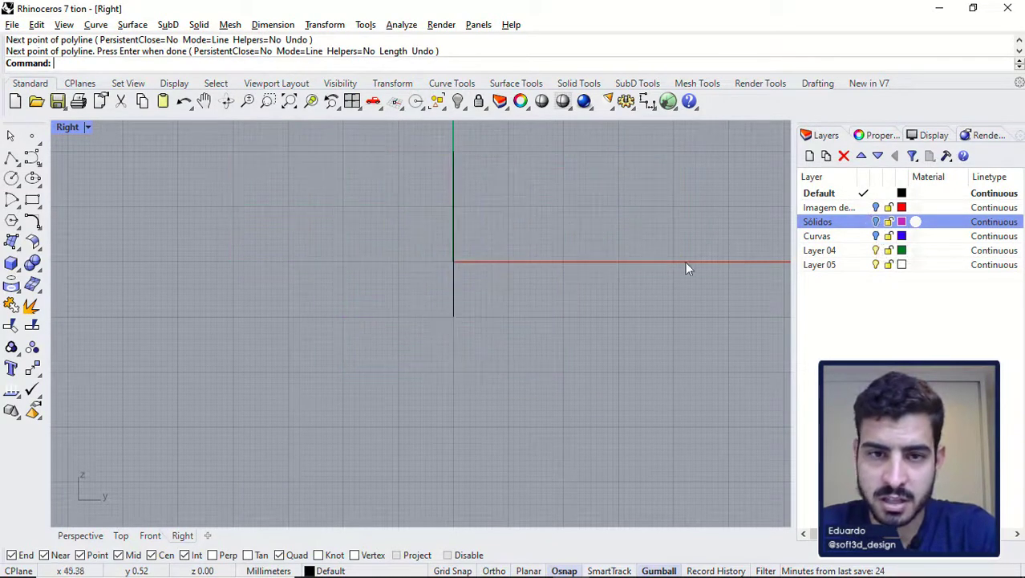
right_drag(540, 269, 538, 305)
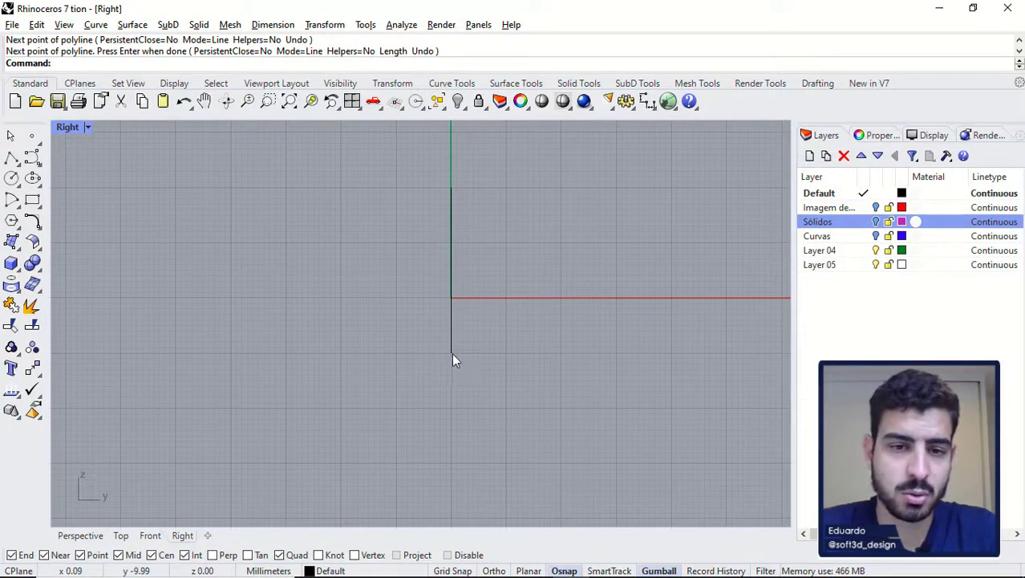
right_drag(463, 365, 451, 342)
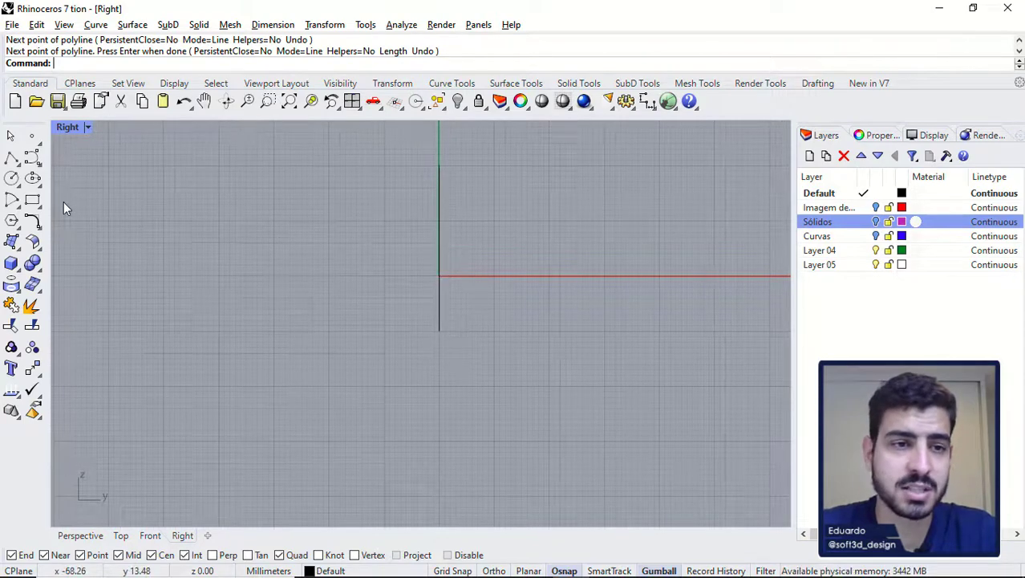
click(12, 178)
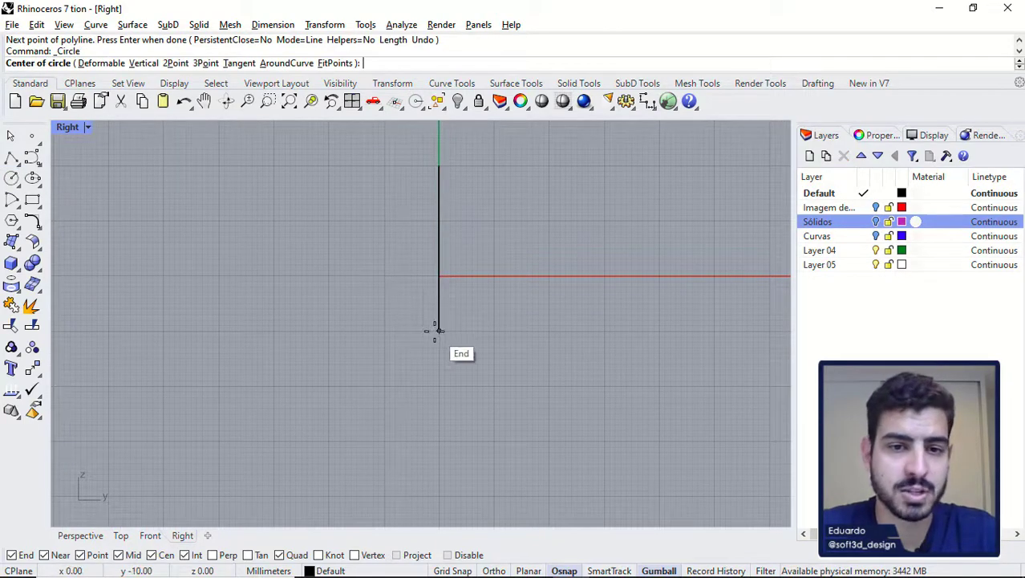
click(438, 331)
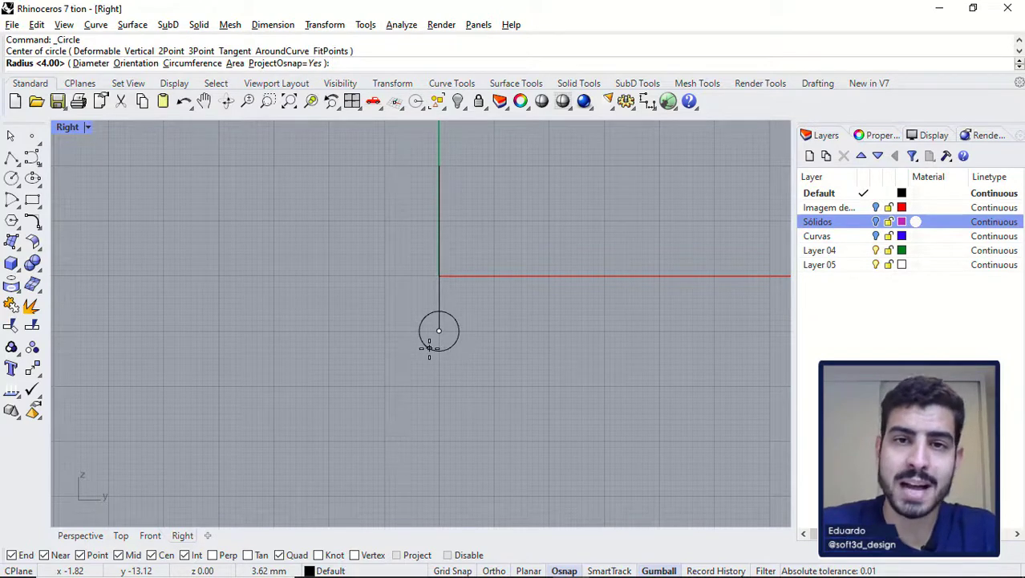
text(4)
key(Return)
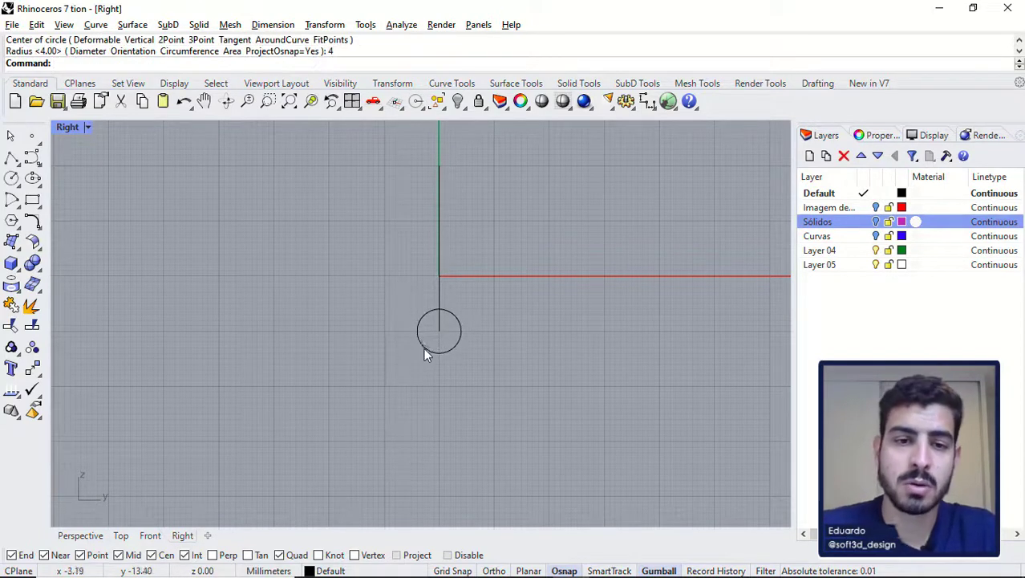
Step: Show the Sólidos layer and extrude the 4 mm radius circle about 44 mm along X past the boss as an open surface
click(424, 349)
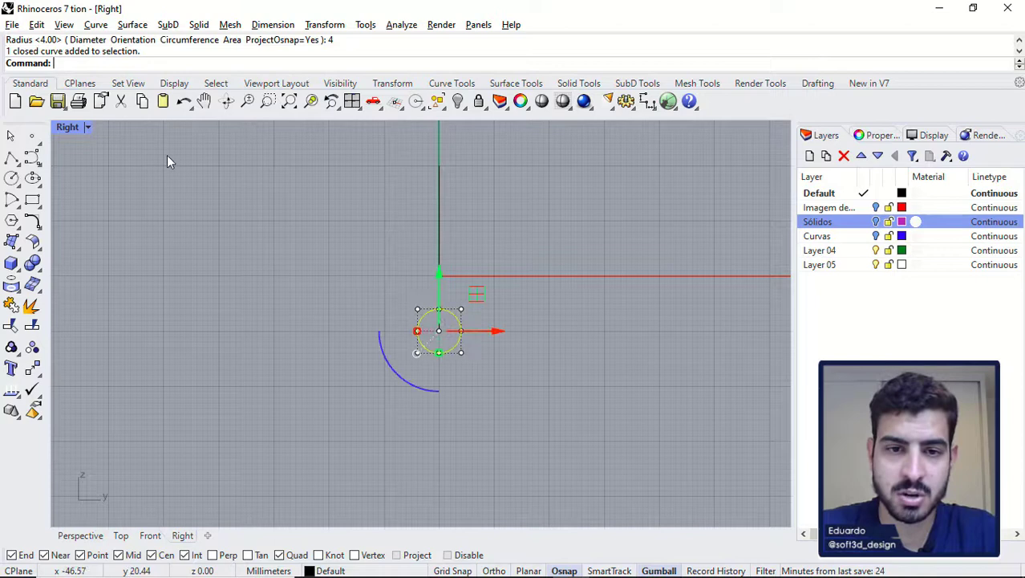
double_click(66, 130)
double_click(432, 127)
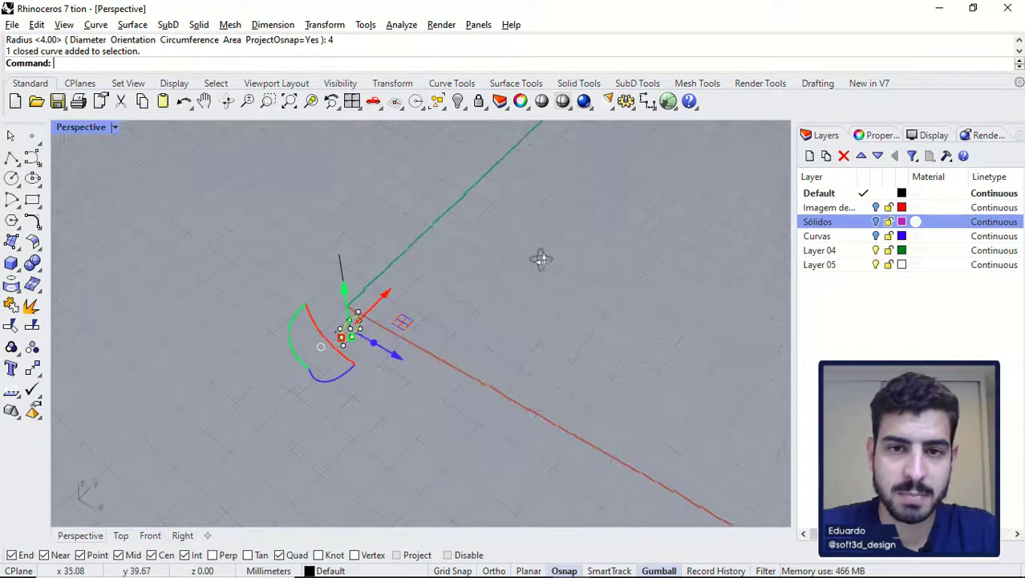
click(878, 222)
right_drag(438, 332, 496, 281)
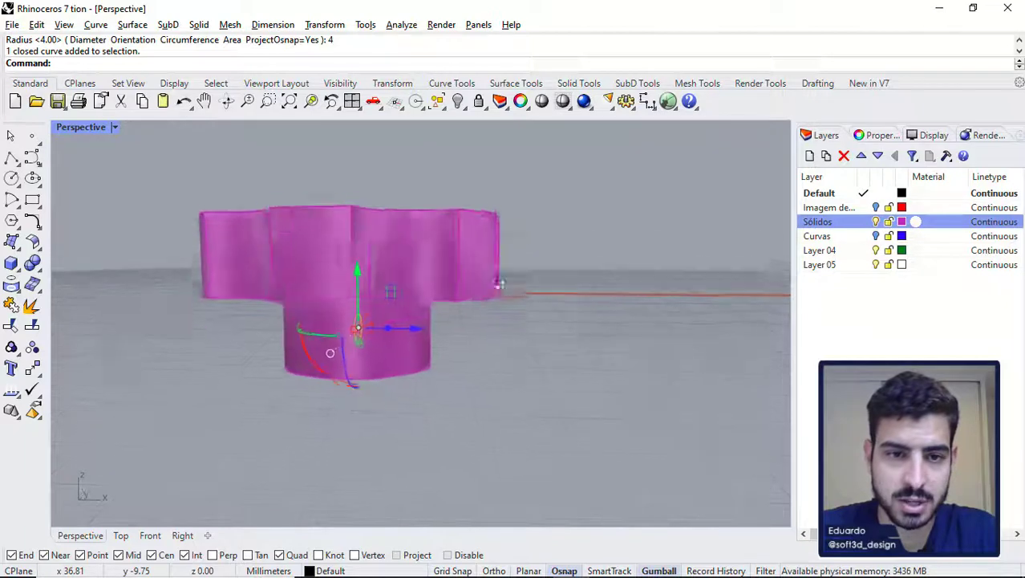
click(12, 241)
click(41, 289)
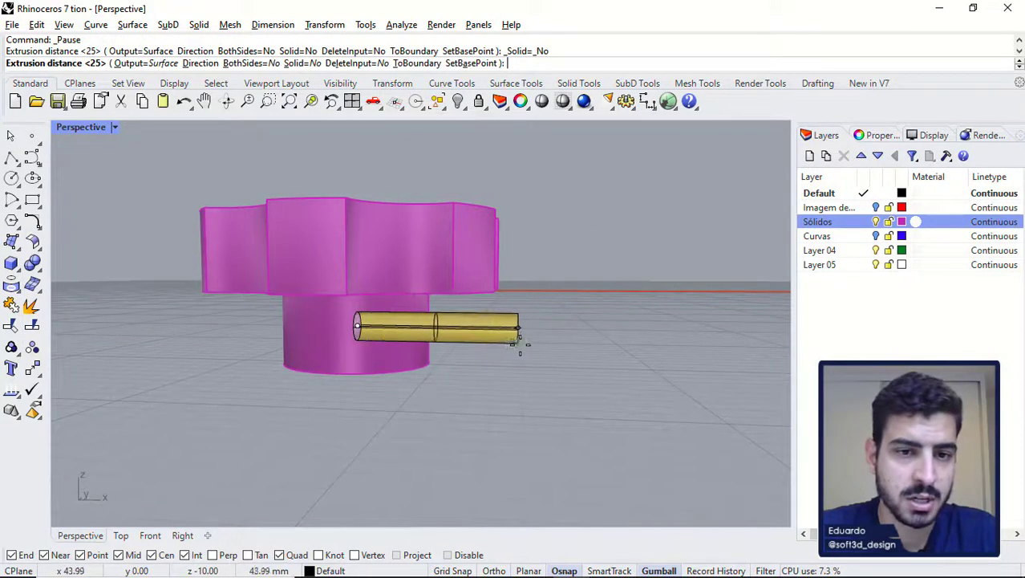
click(527, 345)
right_drag(560, 366, 462, 385)
key(Escape)
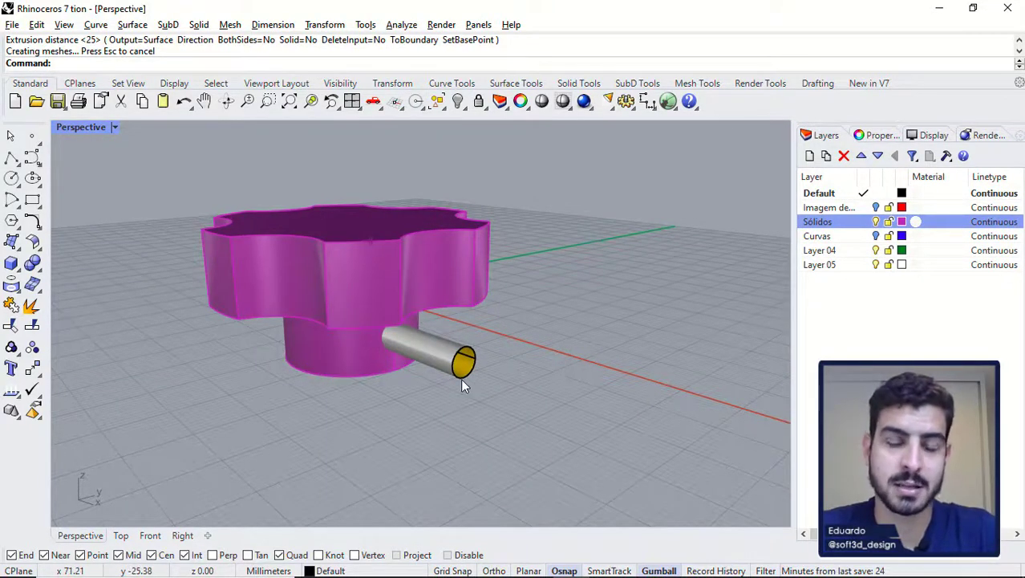
Step: Subtract the horizontal cylinder from the knob with Boolean Difference, with DeleteInput set to Yes
click(32, 263)
click(74, 271)
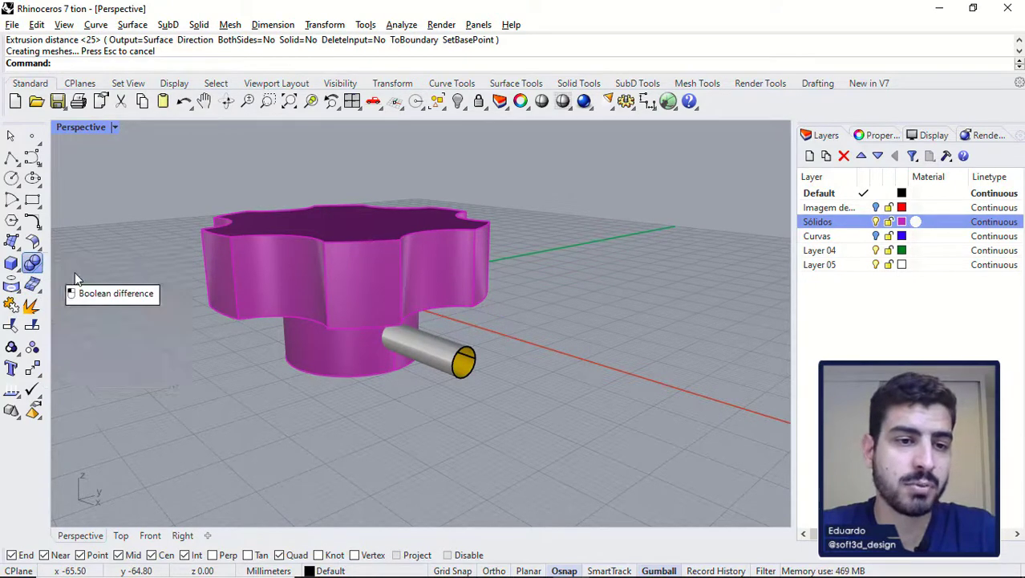
click(333, 293)
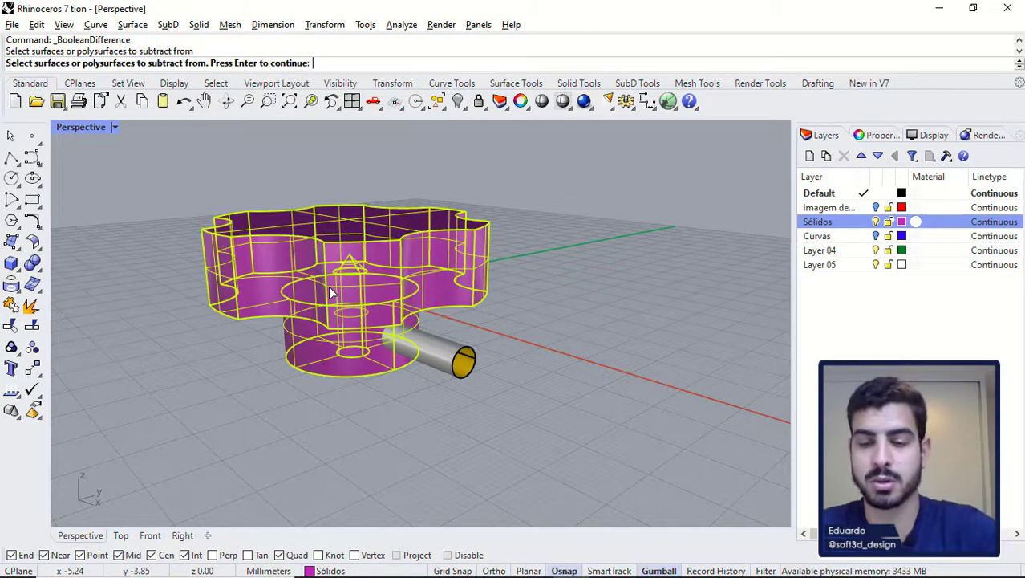
key(Return)
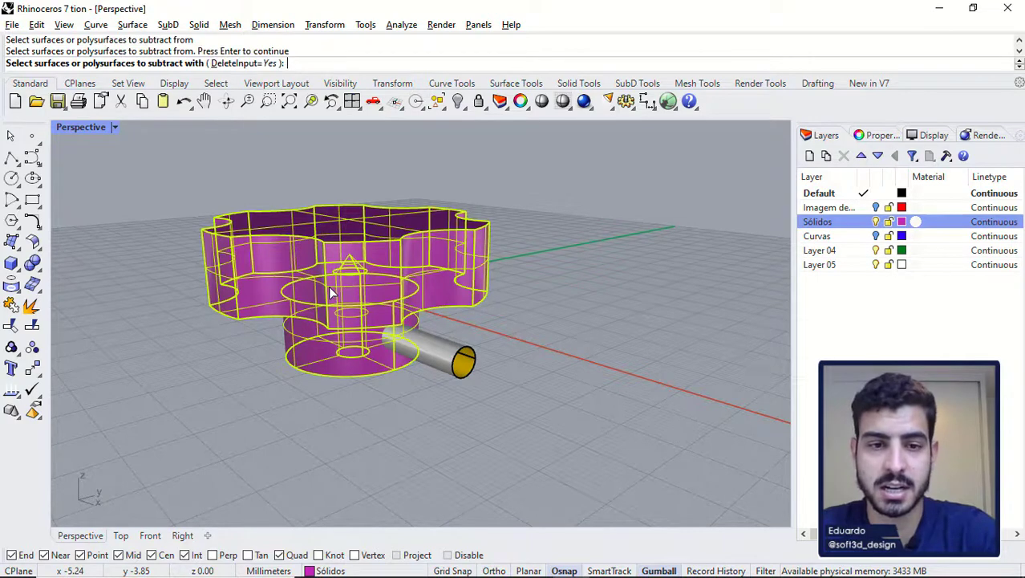
click(454, 362)
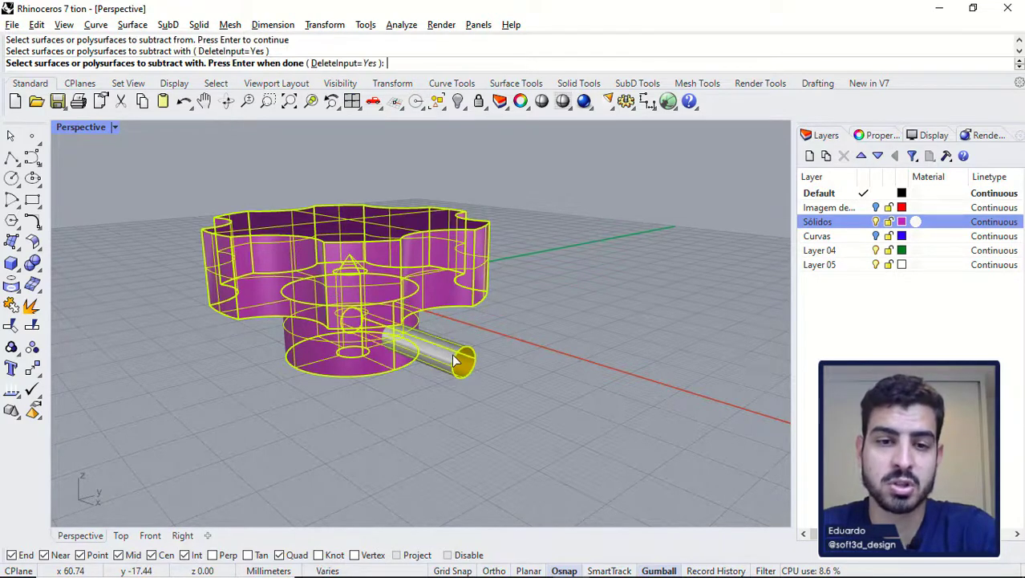
key(Return)
Step: Inspect the side hole in the boss and its junction with the central blind hole from below and from the side
mouse_move(336, 414)
right_down()
mouse_move(264, 343)
mouse_move(197, 365)
mouse_move(294, 338)
mouse_move(353, 392)
mouse_move(406, 280)
right_up()
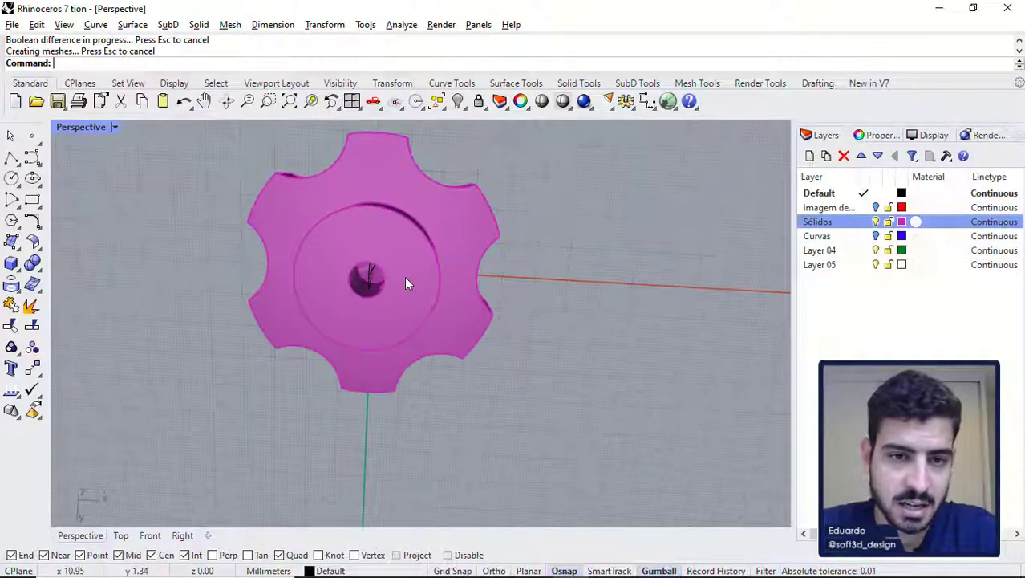
scroll(314, 269, up, 3)
right_drag(314, 270, 408, 286)
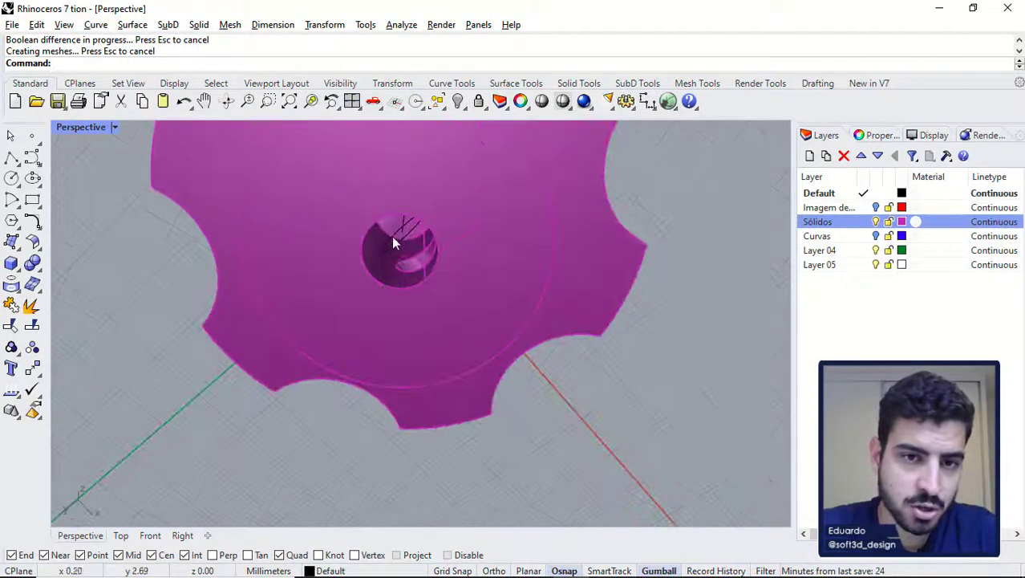
right_drag(463, 301, 325, 394)
scroll(325, 395, down, 2)
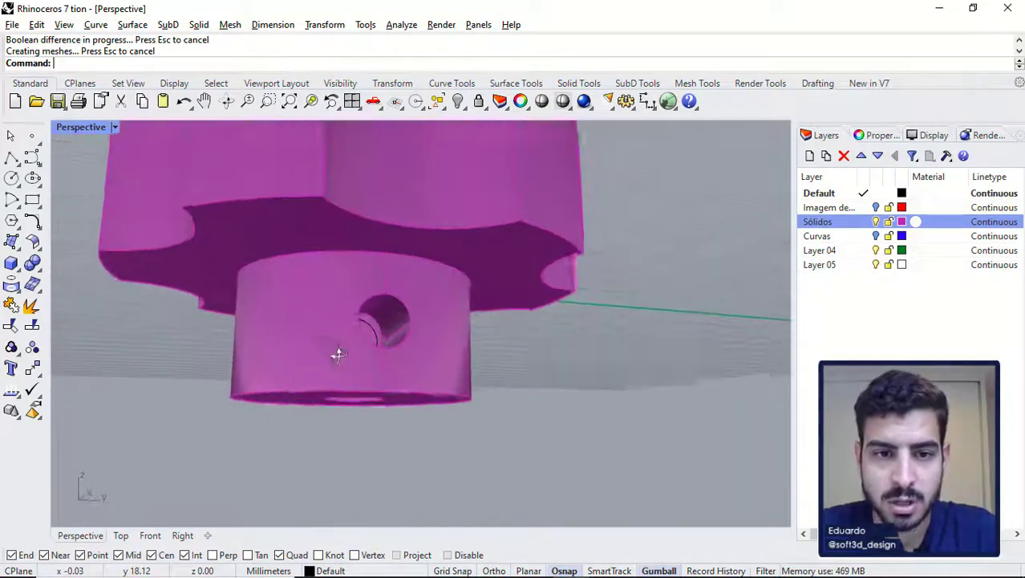
right_drag(337, 350, 411, 391)
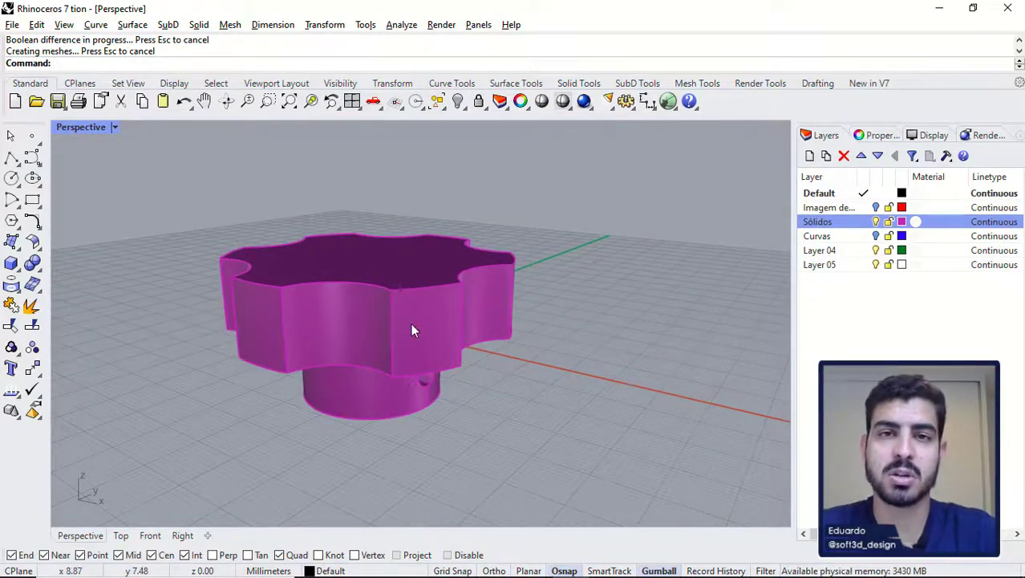
right_drag(410, 325, 403, 345)
Step: Hide the Sólidos layer, move the construction line and circle to the Curvas layer, and show the Sólidos layer again
click(876, 222)
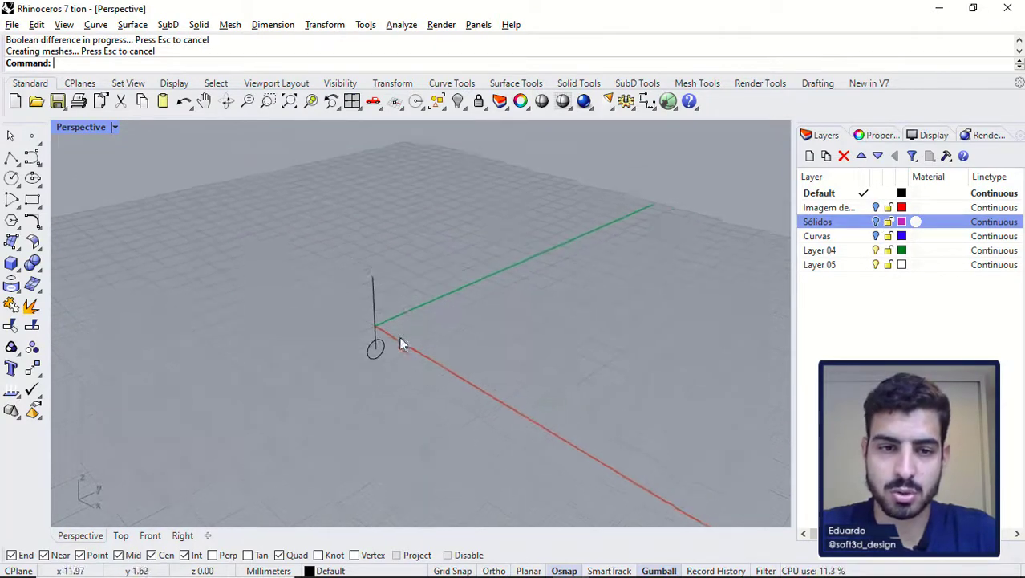
right_click(834, 237)
click(892, 500)
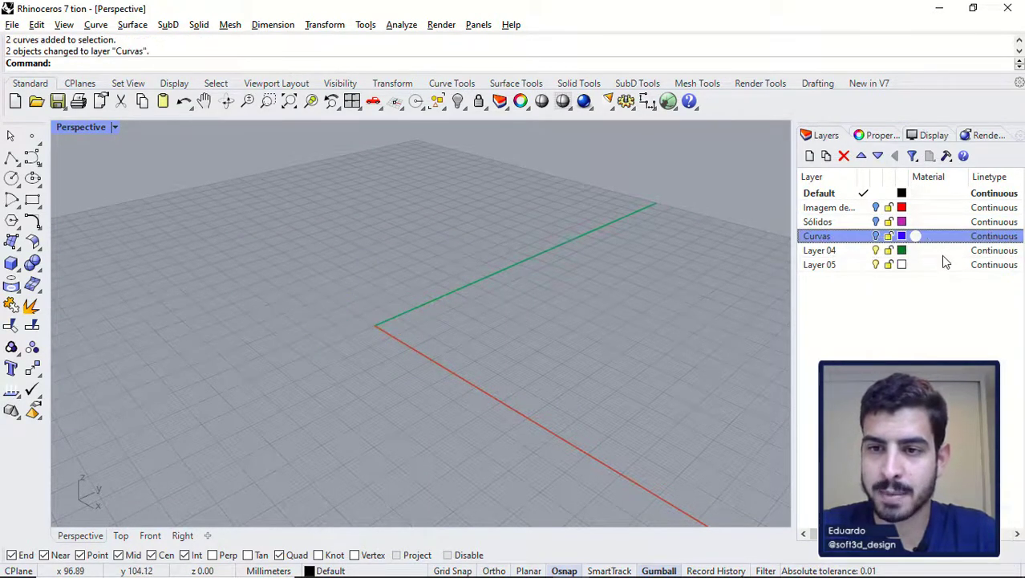
click(876, 221)
right_drag(449, 241, 475, 360)
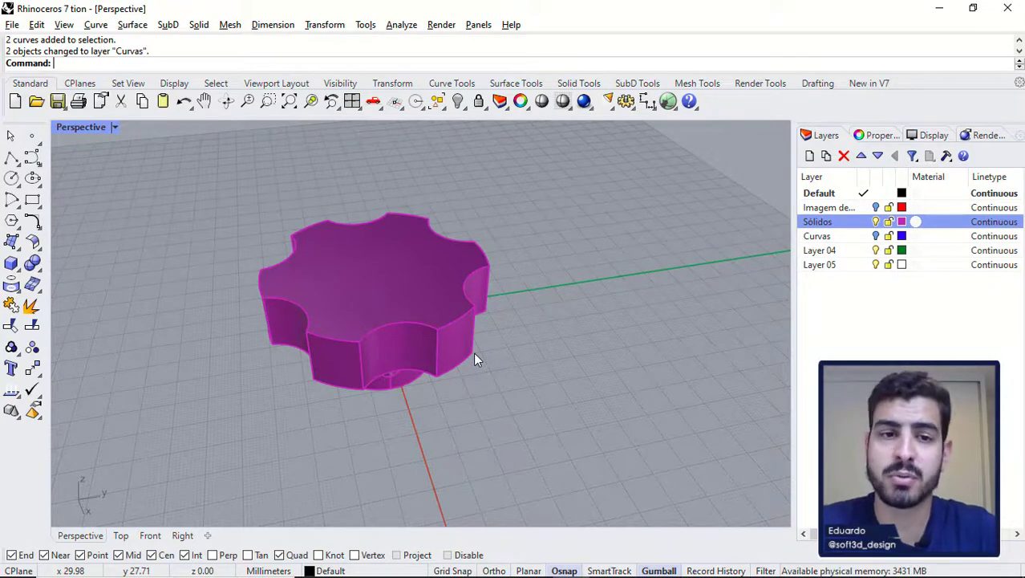
Step: Switch to the reference drawing and examine the section view's callouts for the boss chamfer and the lobed body's edge fillets
key(alt+Tab)
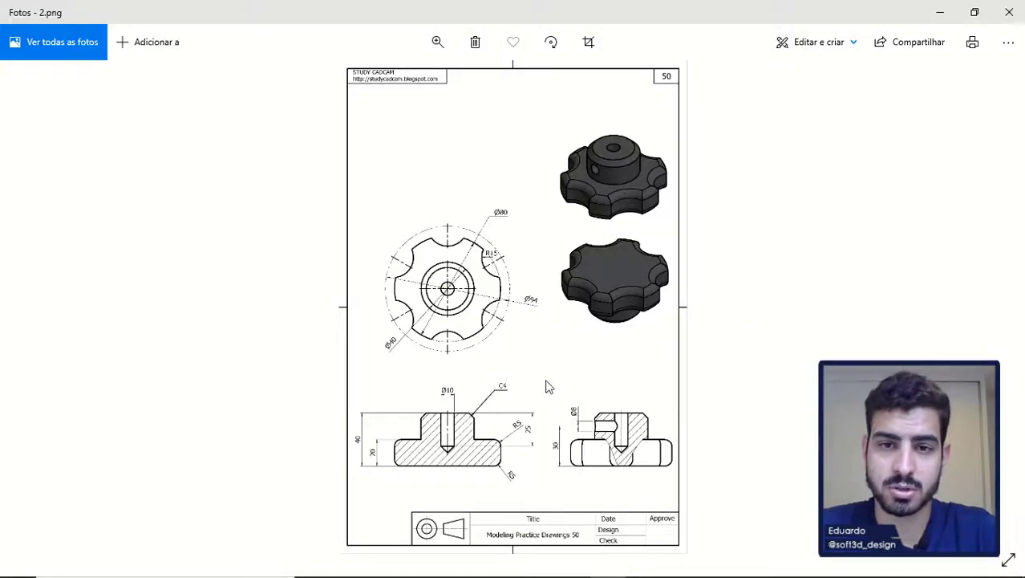
scroll(492, 455, up, 5)
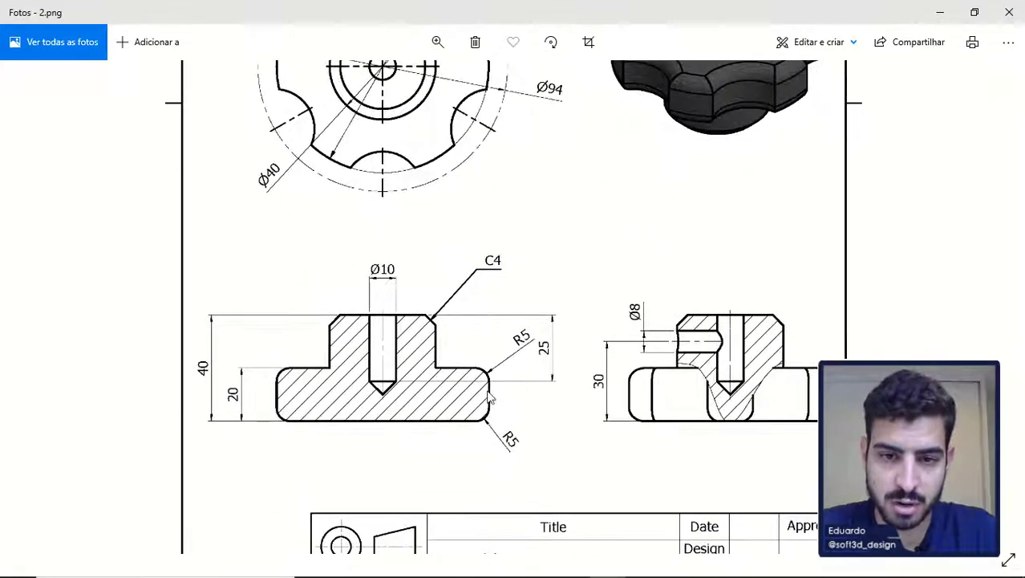
click(437, 42)
drag(385, 82, 406, 82)
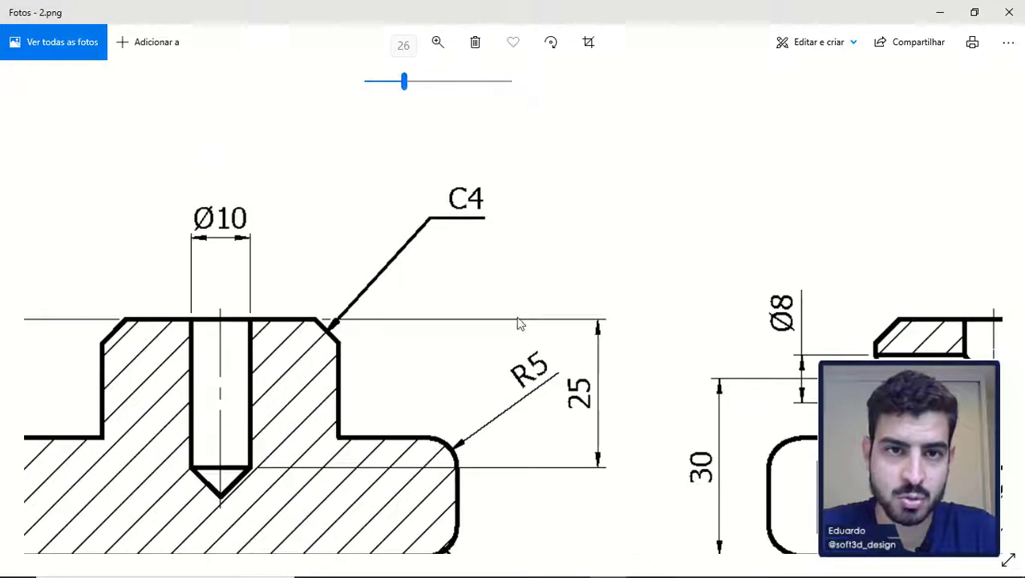
drag(519, 320, 551, 229)
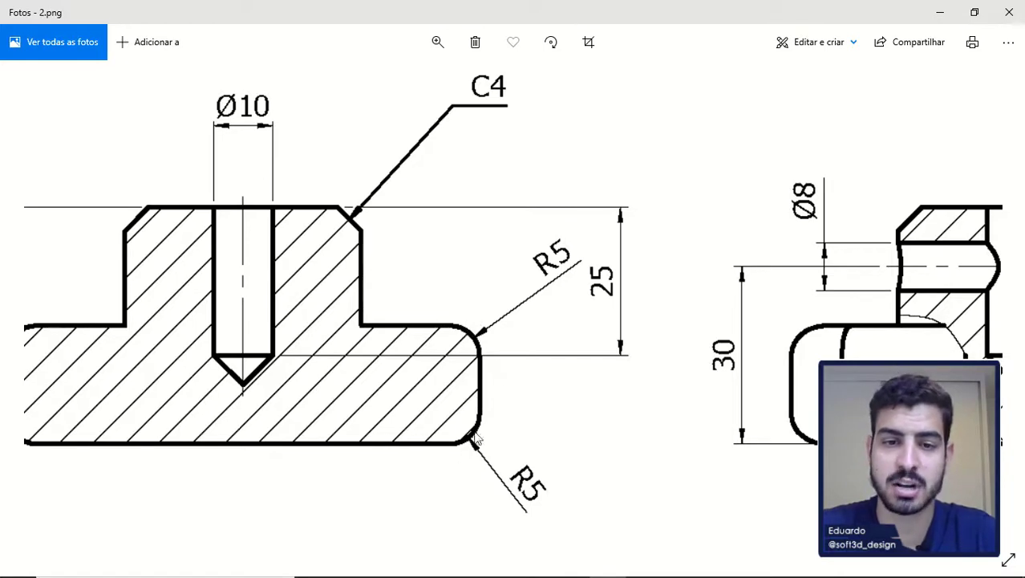
drag(336, 276, 444, 276)
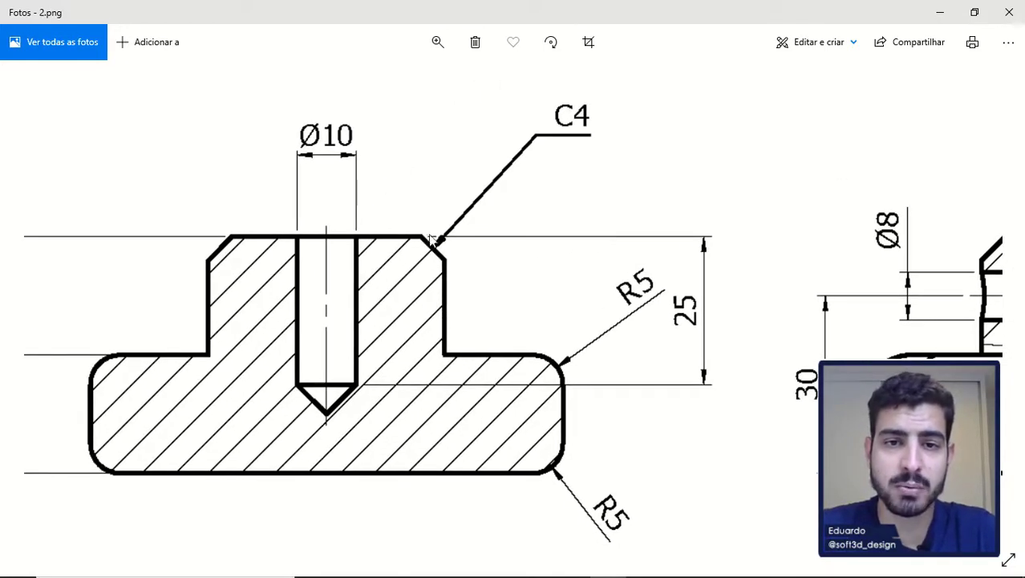
scroll(429, 251, right, 5)
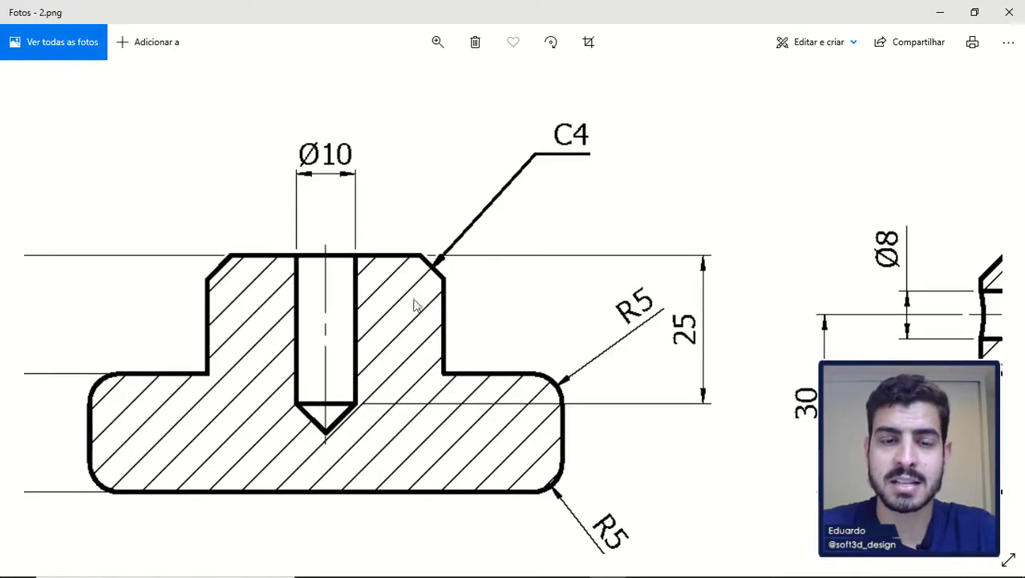
scroll(408, 321, down, 5)
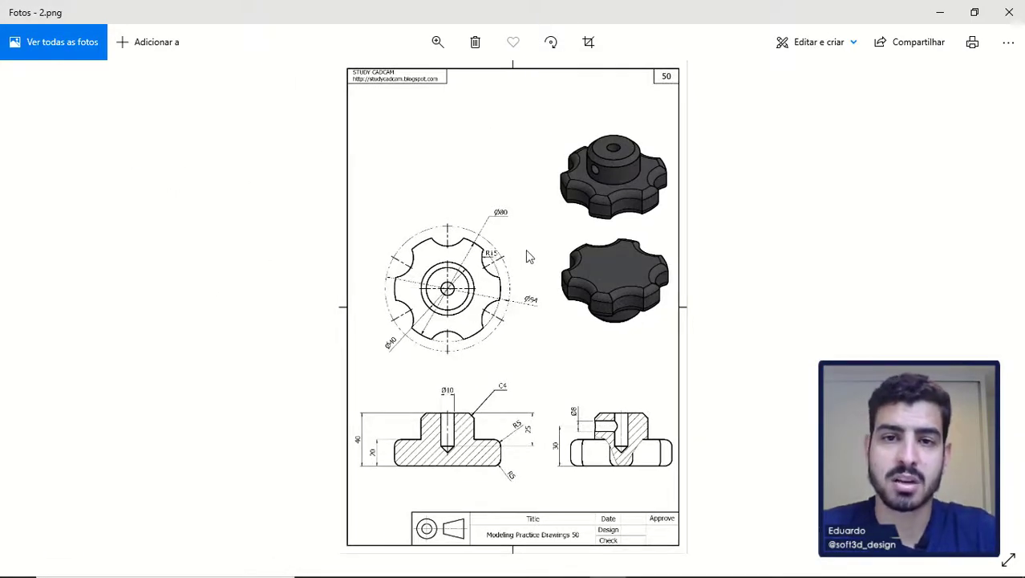
key(alt+Tab)
Step: Start an edge fillet on the knob and select all edges around the upper outline of the lobed body
right_drag(407, 293, 437, 285)
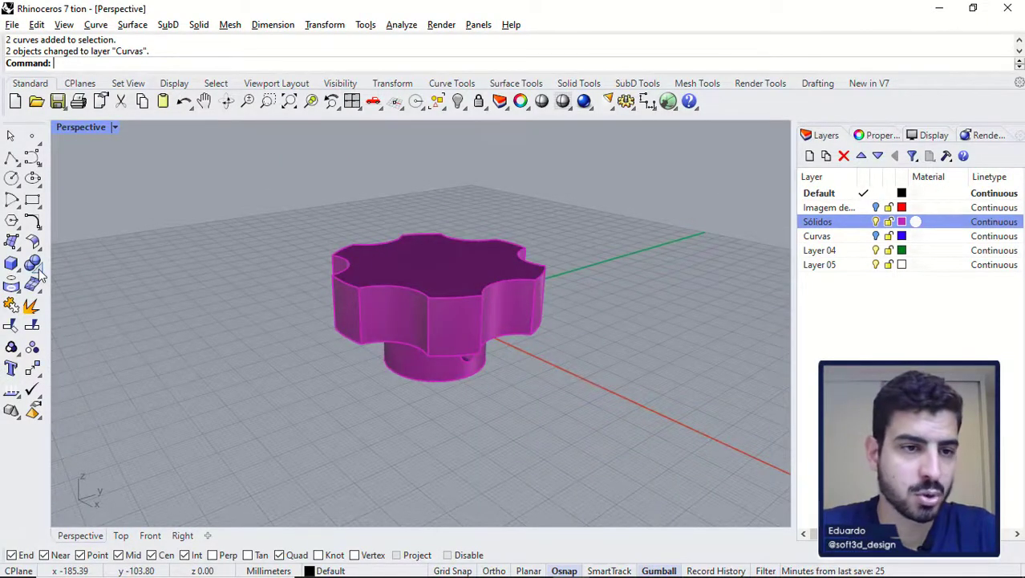
click(32, 264)
drag(76, 256, 111, 193)
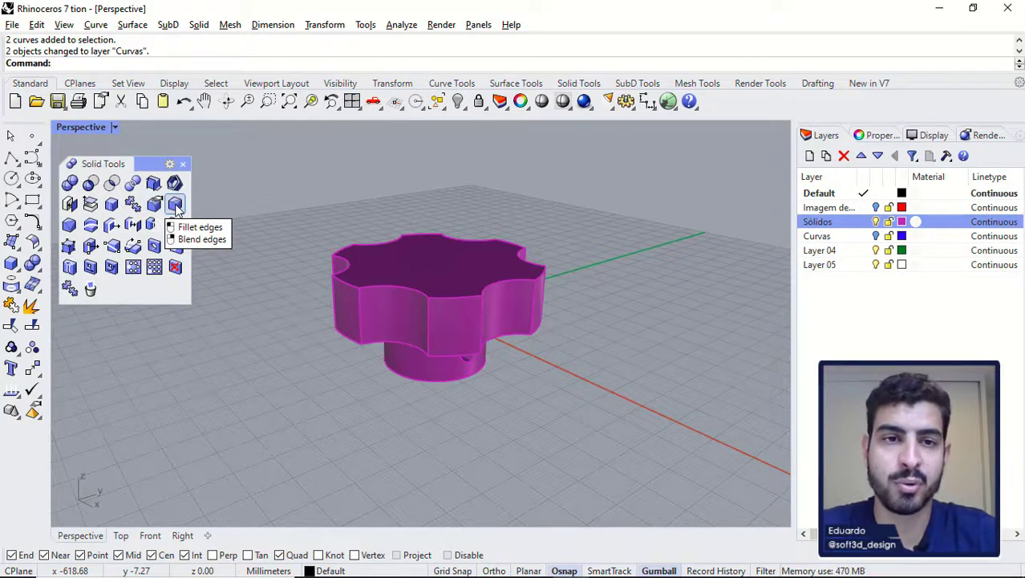
click(175, 205)
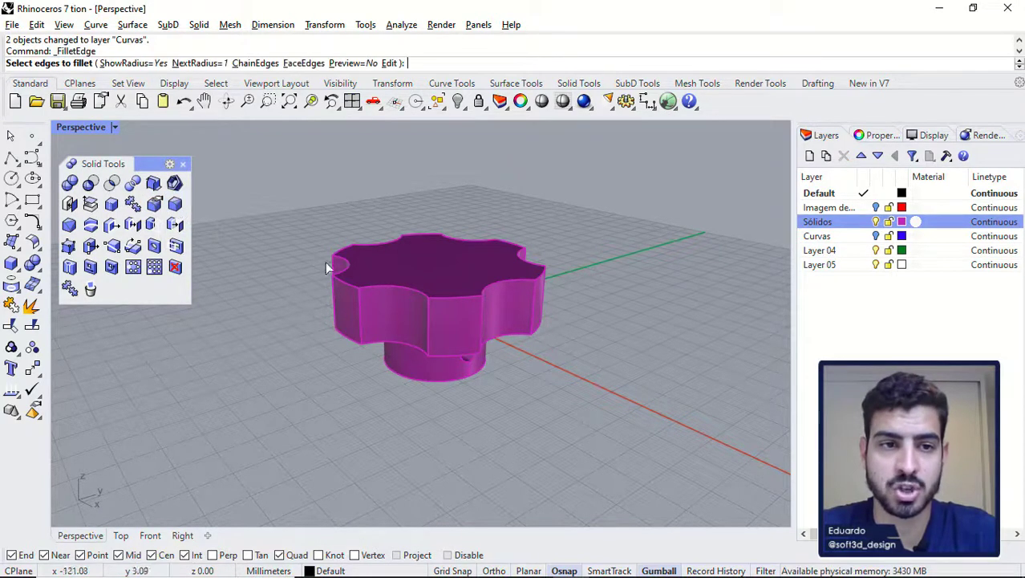
click(449, 296)
click(507, 285)
click(539, 281)
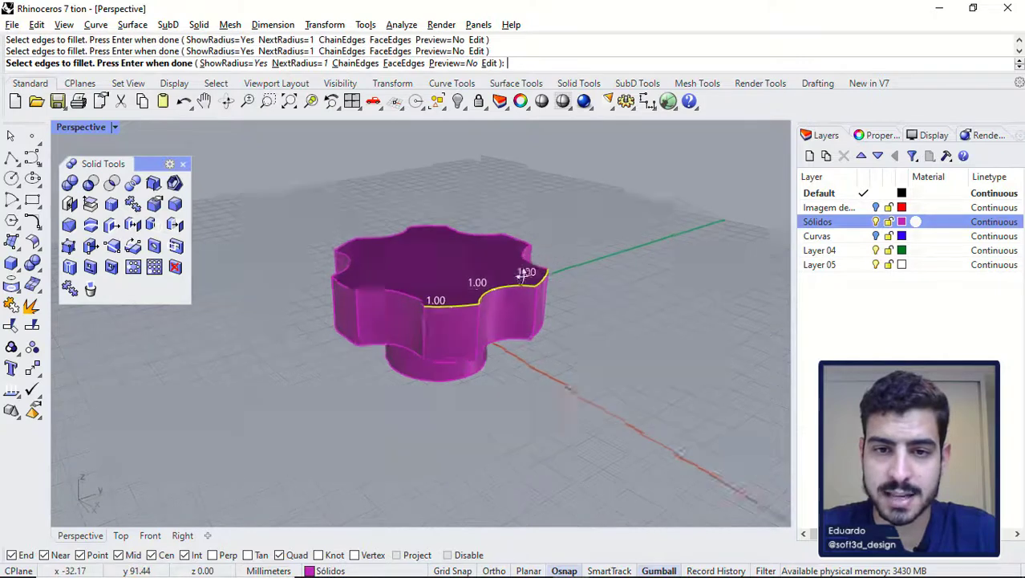
scroll(525, 276, up, 4)
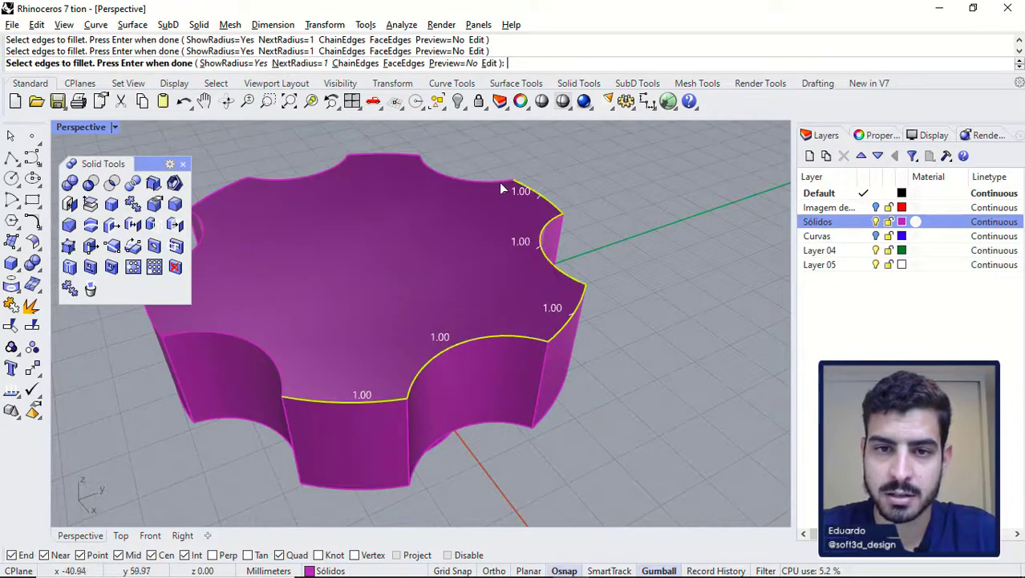
right_drag(235, 188, 326, 206)
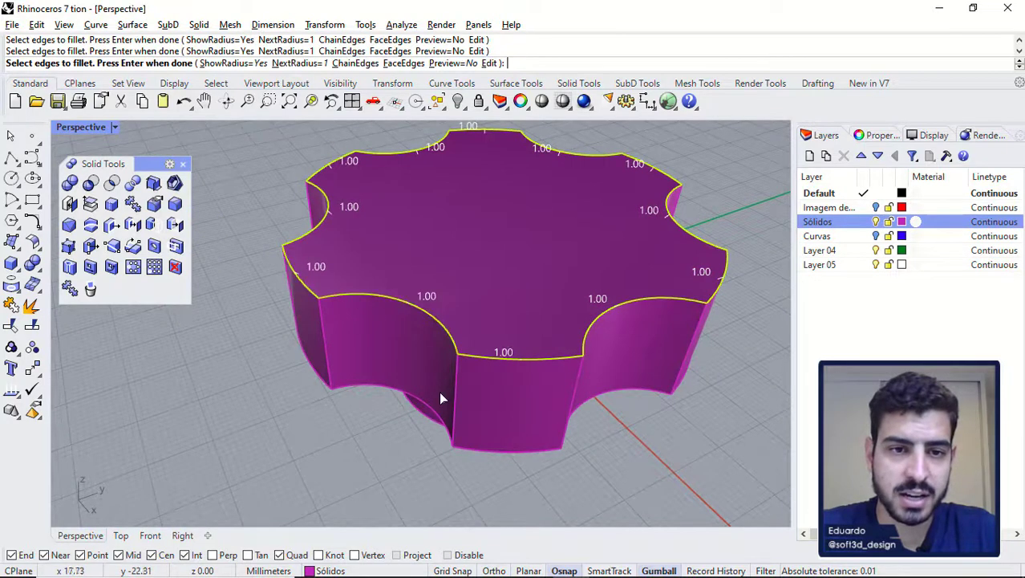
Step: Add the lobed body's lower outline edges to the fillet selection, leaving out the boss base and central hole circles
right_drag(440, 394, 434, 324)
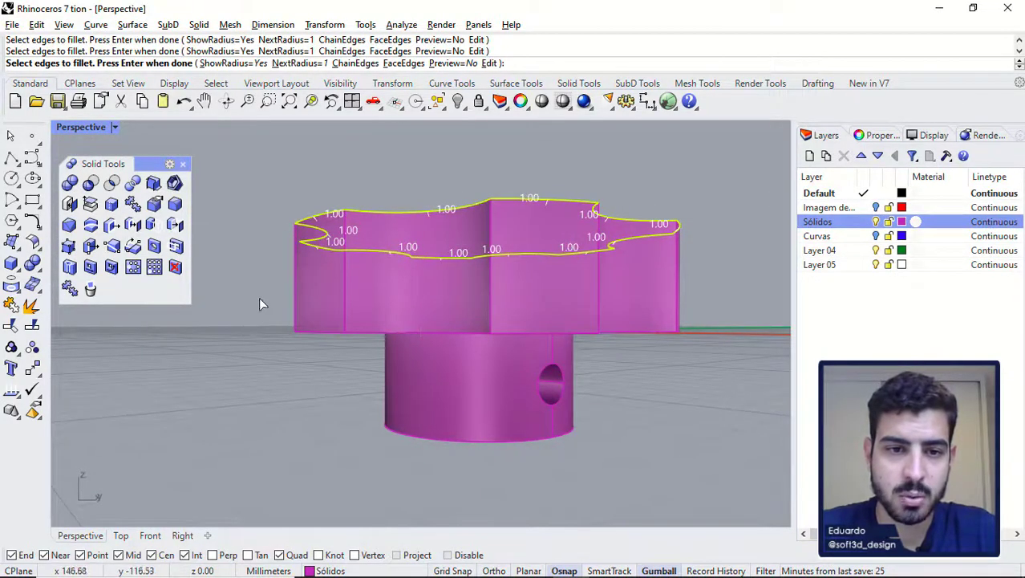
drag(415, 360, 708, 358)
right_drag(708, 358, 634, 387)
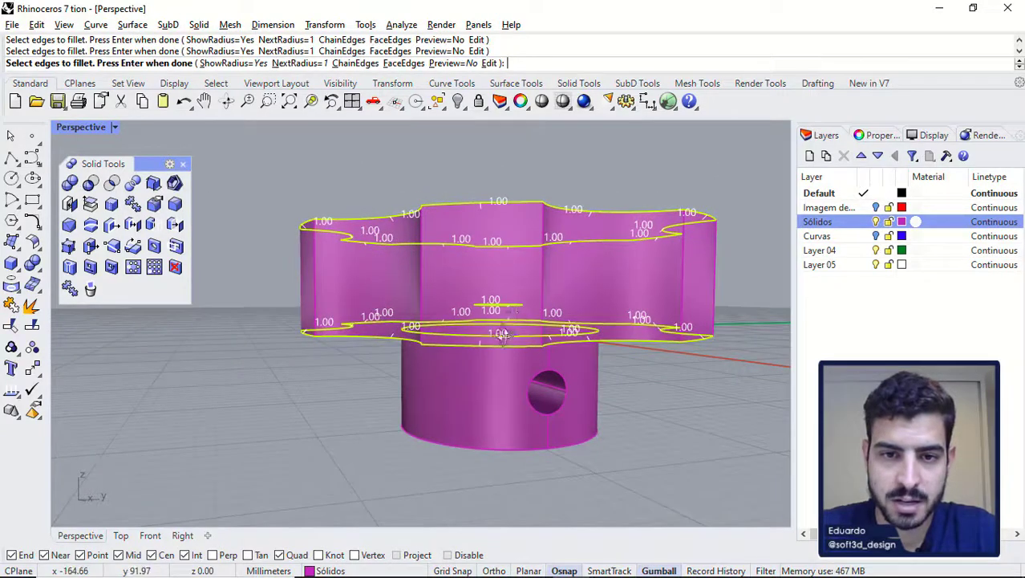
right_drag(502, 336, 533, 319)
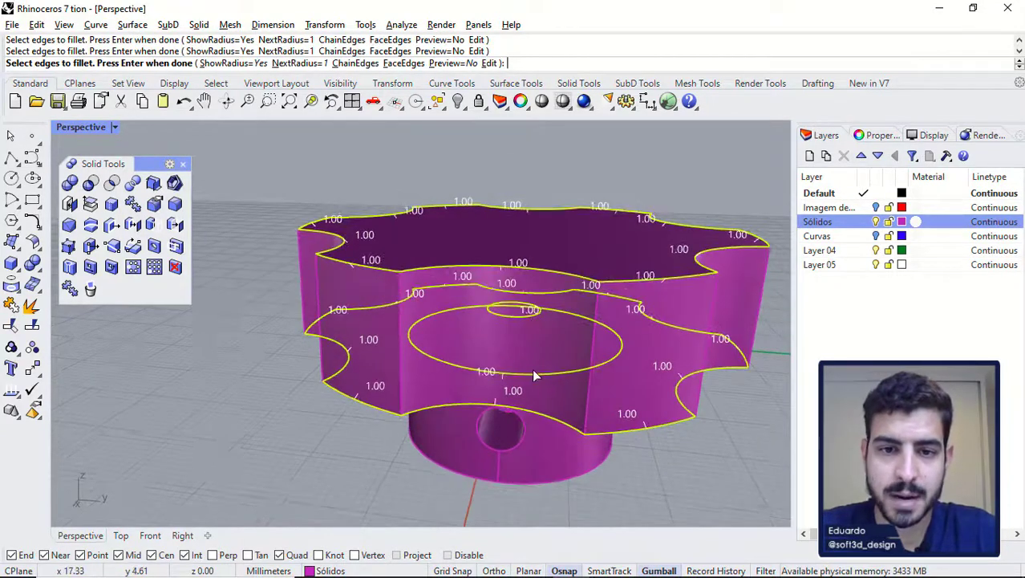
click(548, 373)
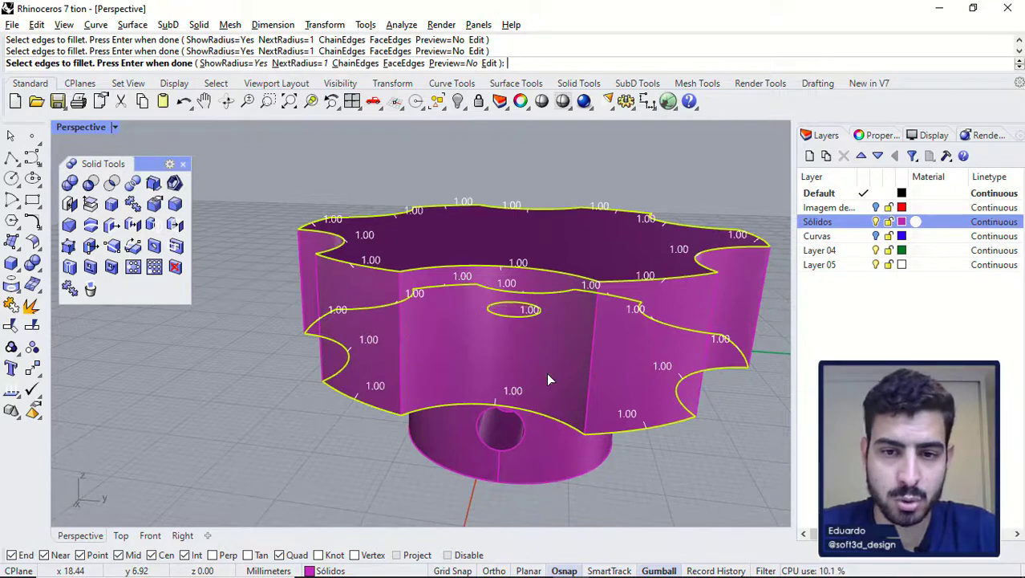
right_drag(520, 384, 451, 300)
key(Return)
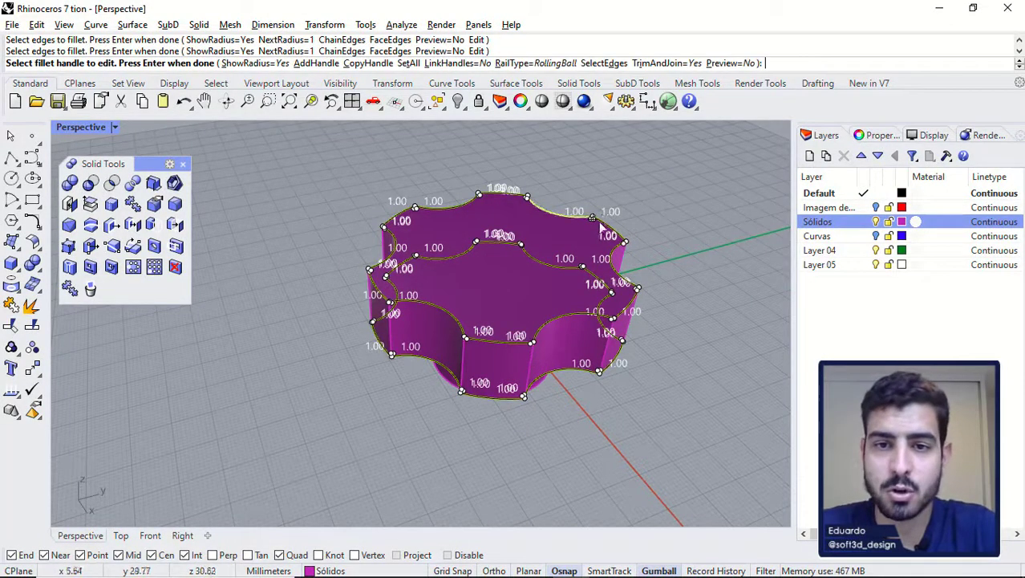
Step: Set all fillet handles to a radius of 5 mm, preview the result and apply the fillet
right_drag(600, 229, 606, 221)
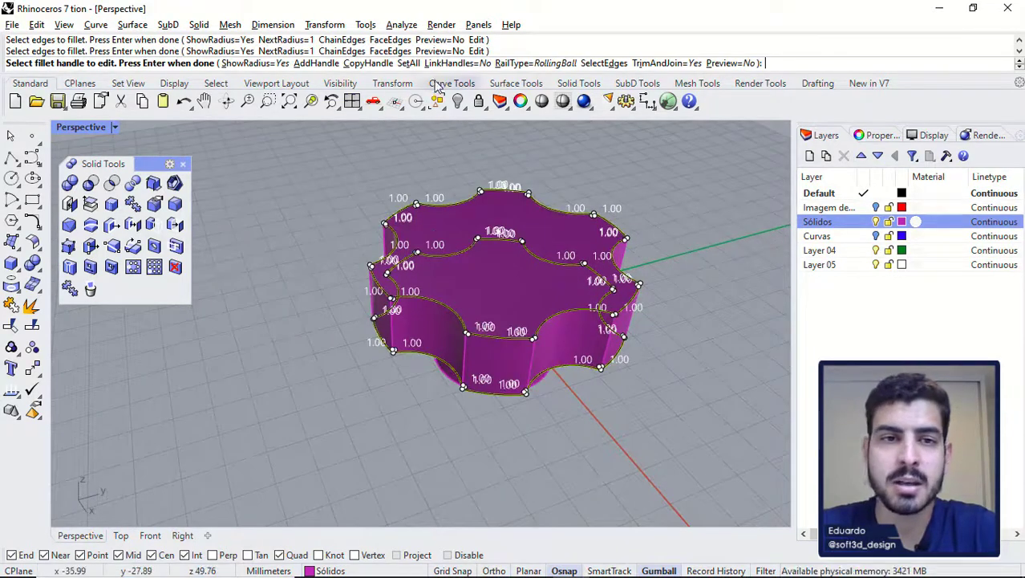
click(409, 64)
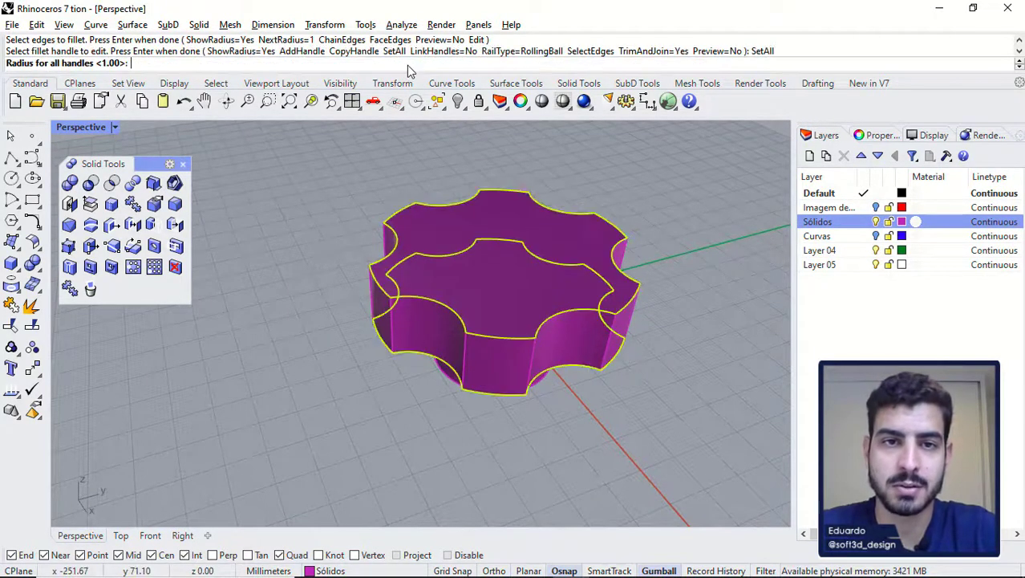
key(Return)
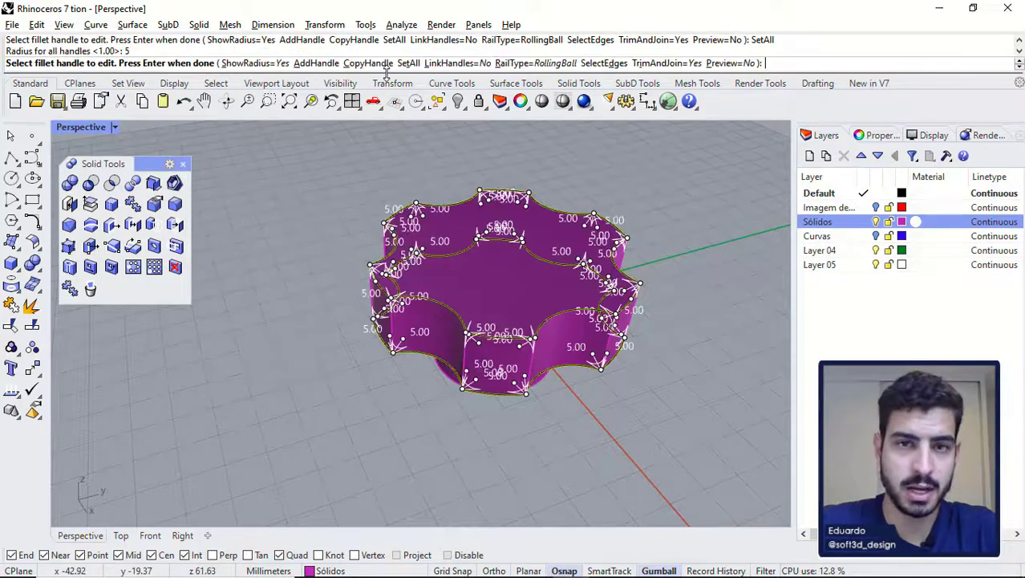
click(731, 64)
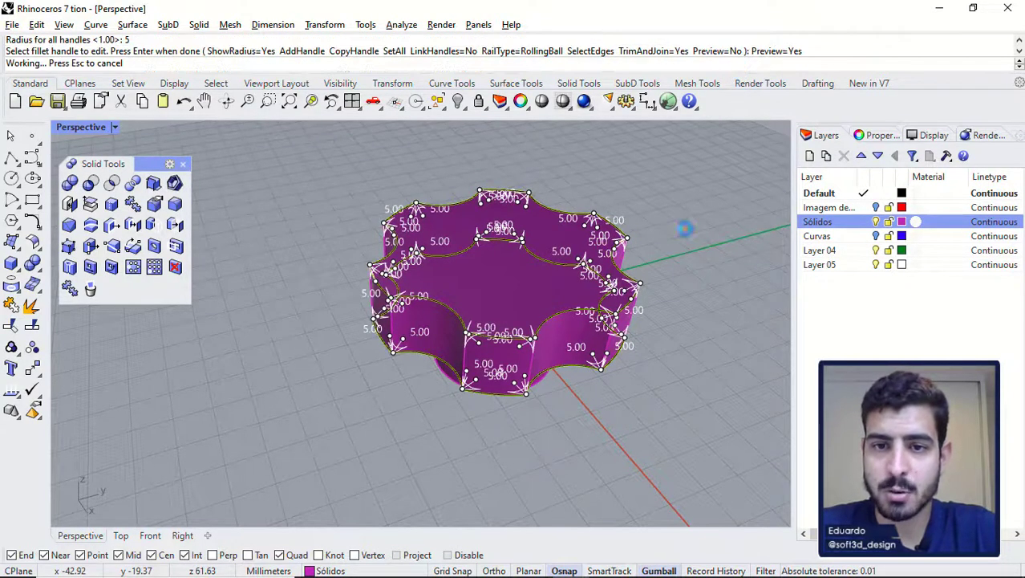
right_drag(670, 269, 423, 334)
key(Return)
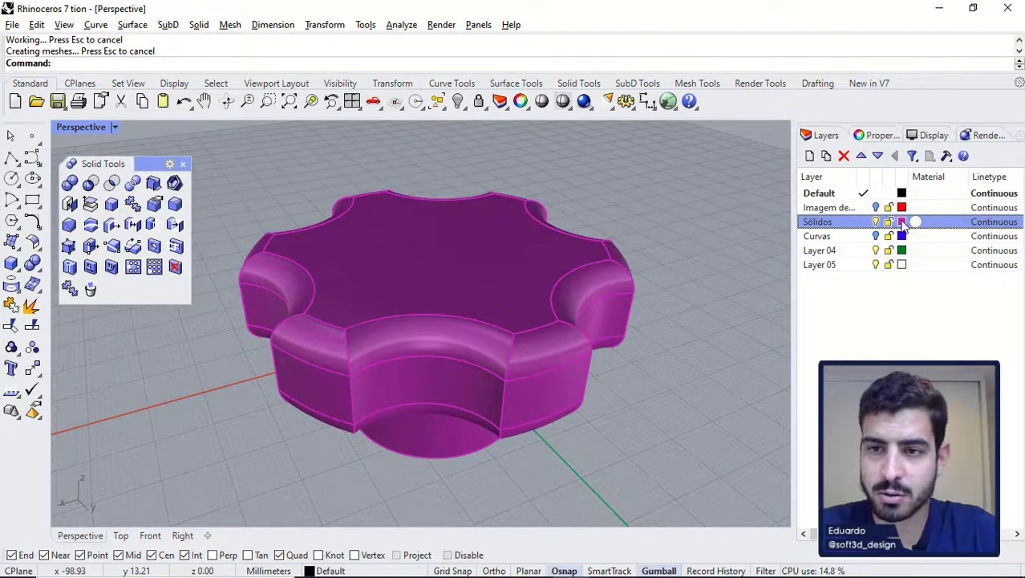
Step: Change the Sólidos layer colour to black
click(900, 224)
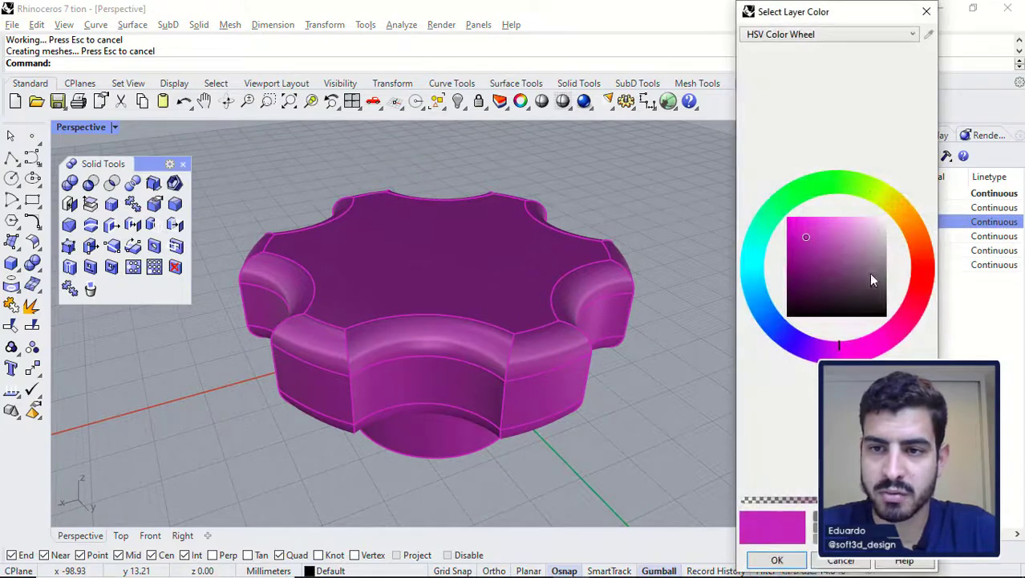
click(793, 312)
click(776, 560)
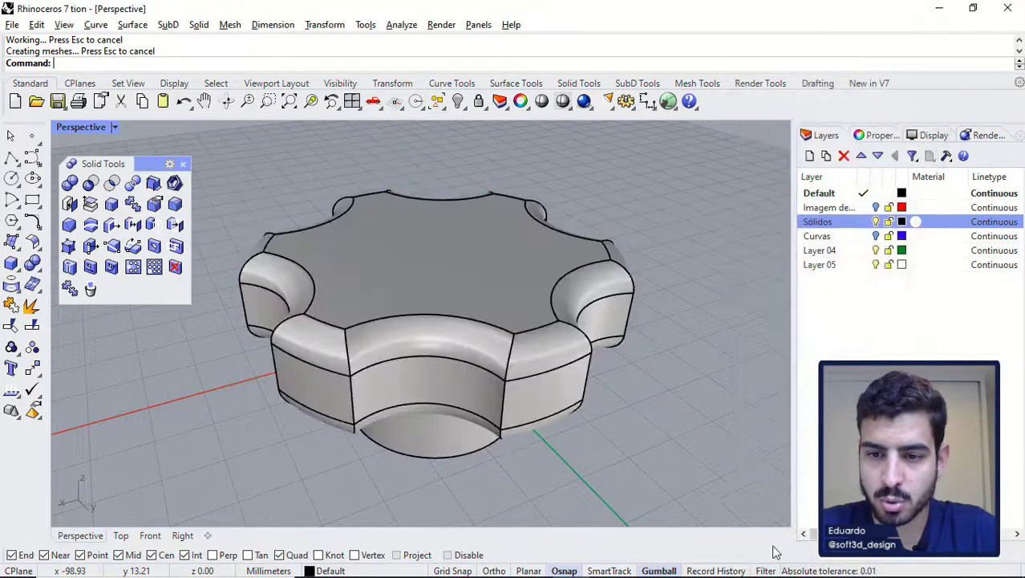
Step: Chamfer the outer circular edge at the boss's free end with a 4 mm distance on all handles, previewing it first
right_drag(641, 374, 347, 293)
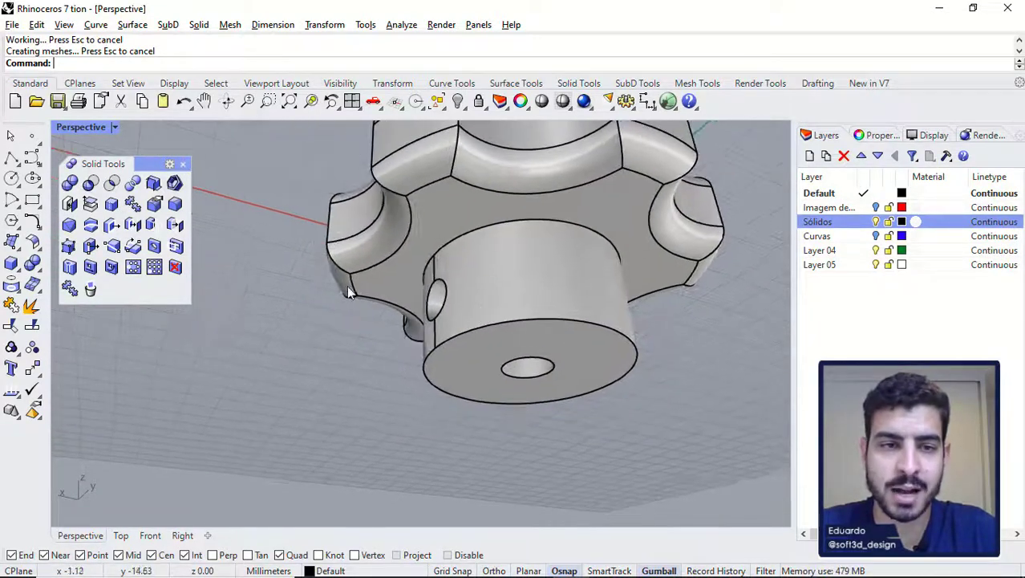
click(76, 231)
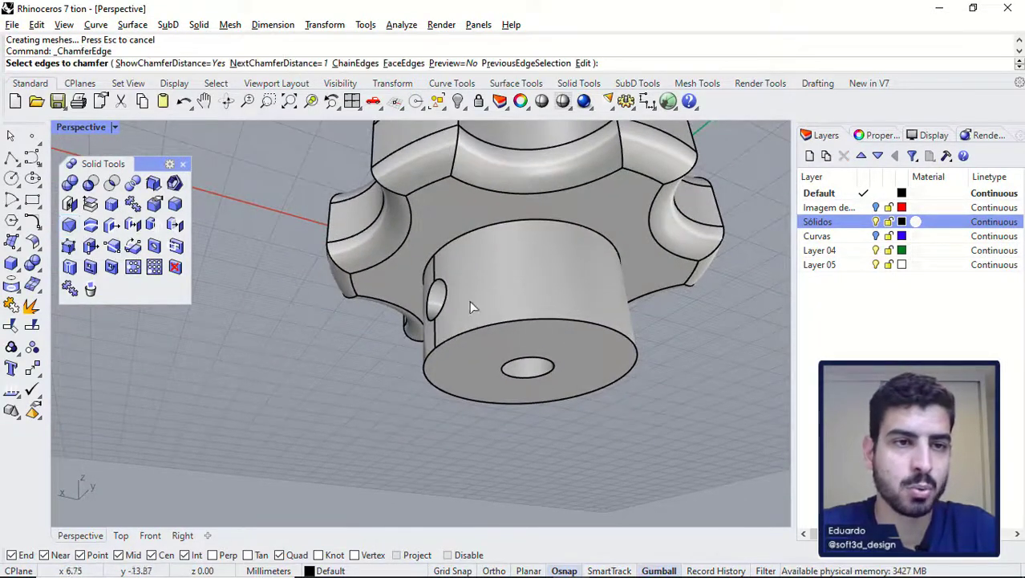
click(529, 323)
right_drag(492, 337, 517, 366)
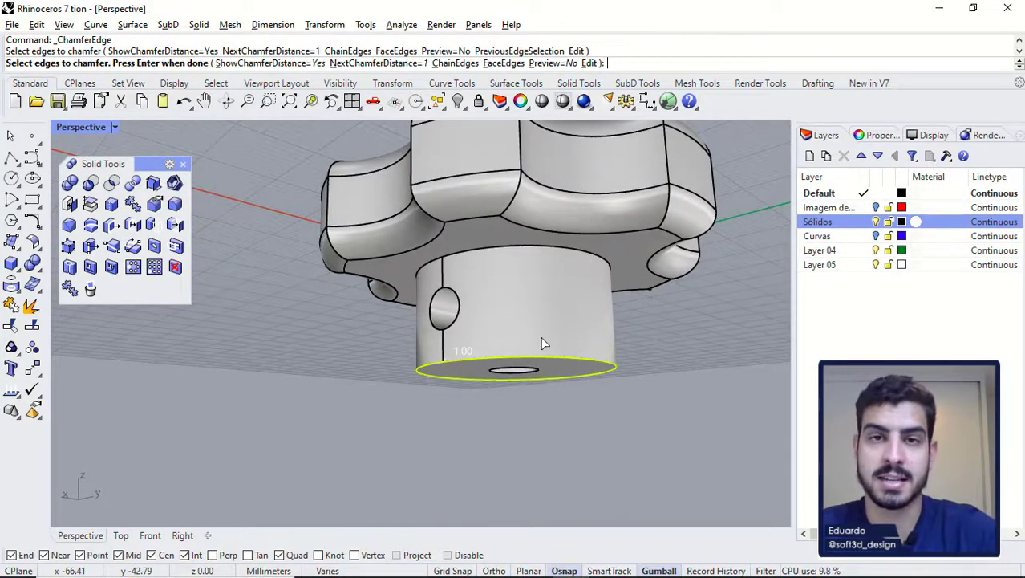
key(Return)
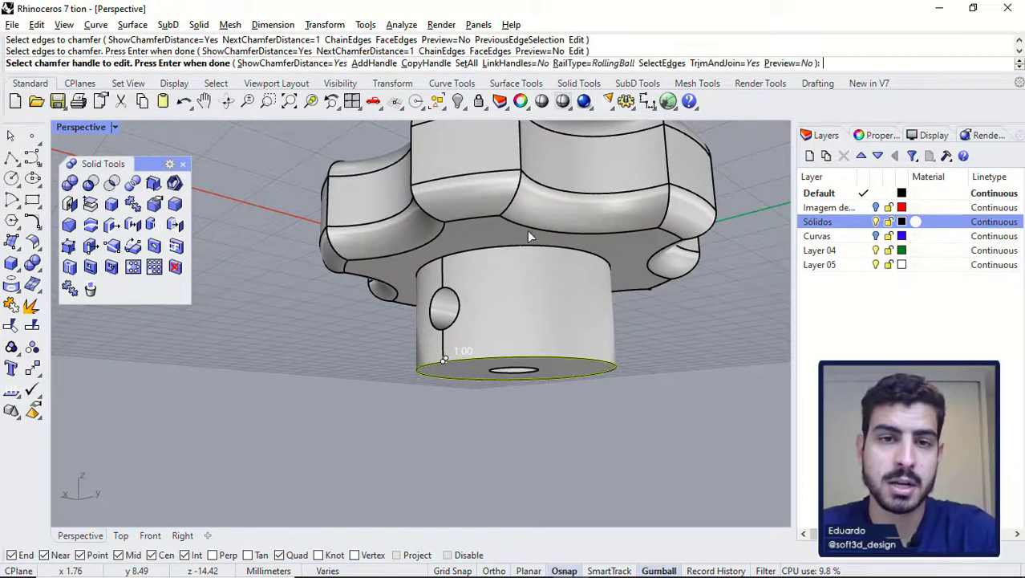
click(462, 62)
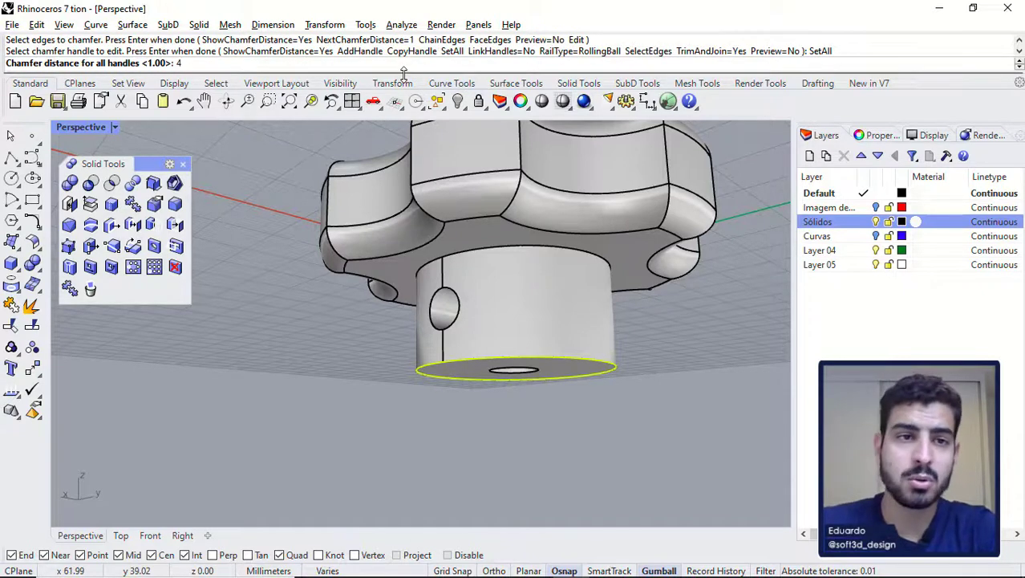
key(Return)
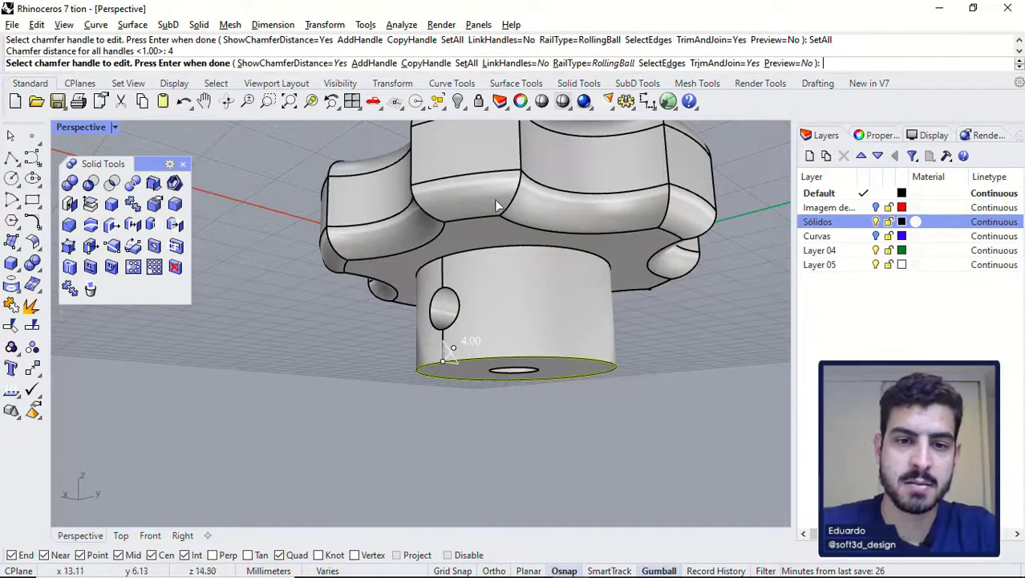
click(801, 64)
right_drag(575, 267, 618, 280)
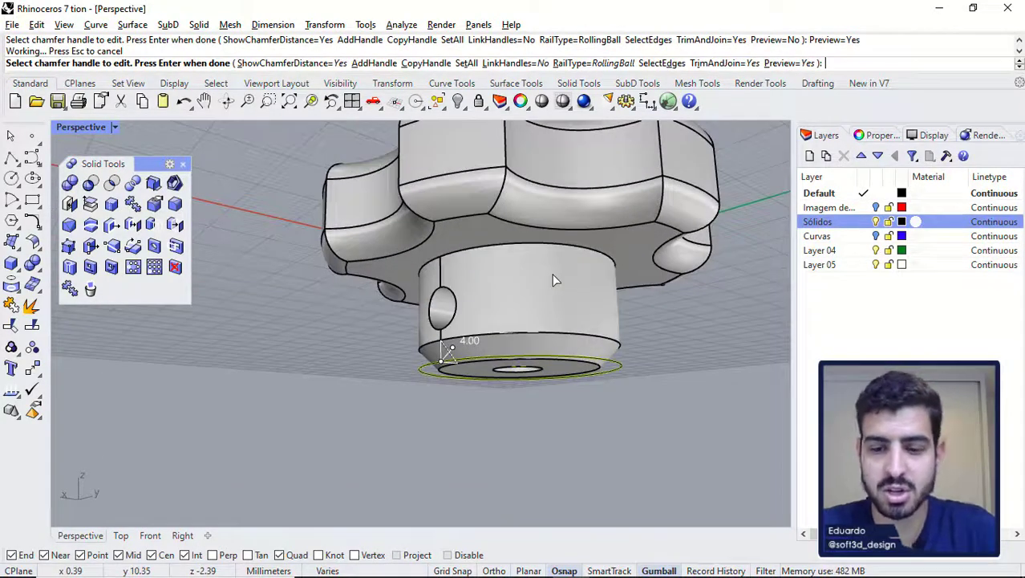
key(Return)
Step: Inspect the knob's filleted lobes, chamfered boss and side hole from several angles, and close the floating Solid Tools palette
right_drag(602, 359, 440, 441)
scroll(447, 360, up, 4)
right_drag(485, 279, 522, 344)
scroll(521, 343, down, 4)
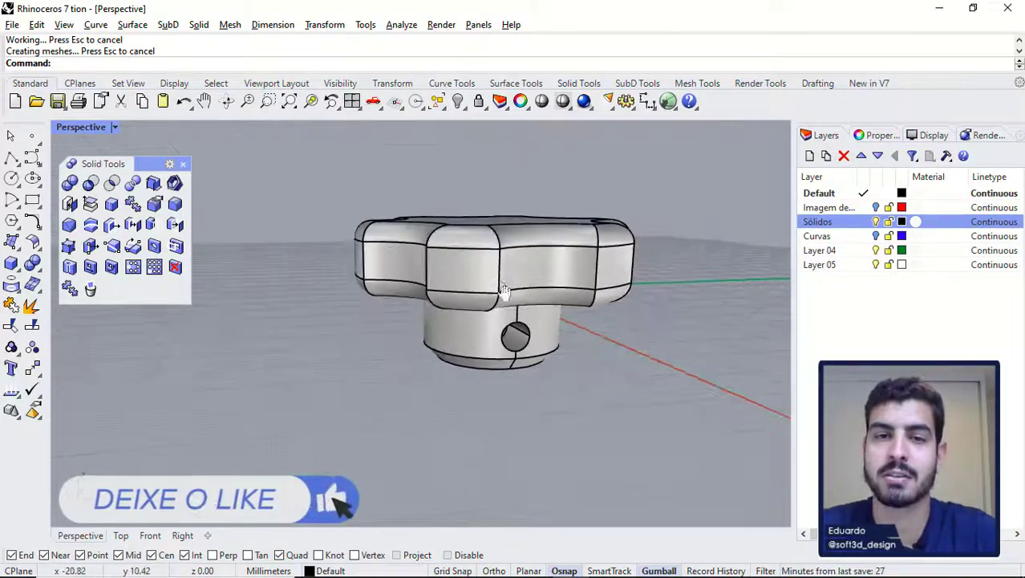
right_drag(505, 293, 481, 290)
click(182, 165)
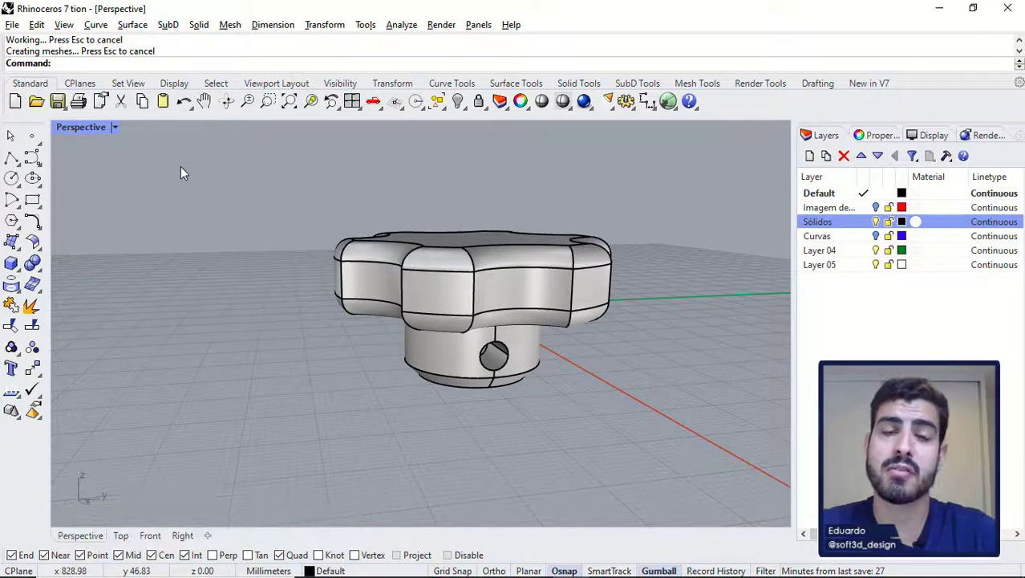